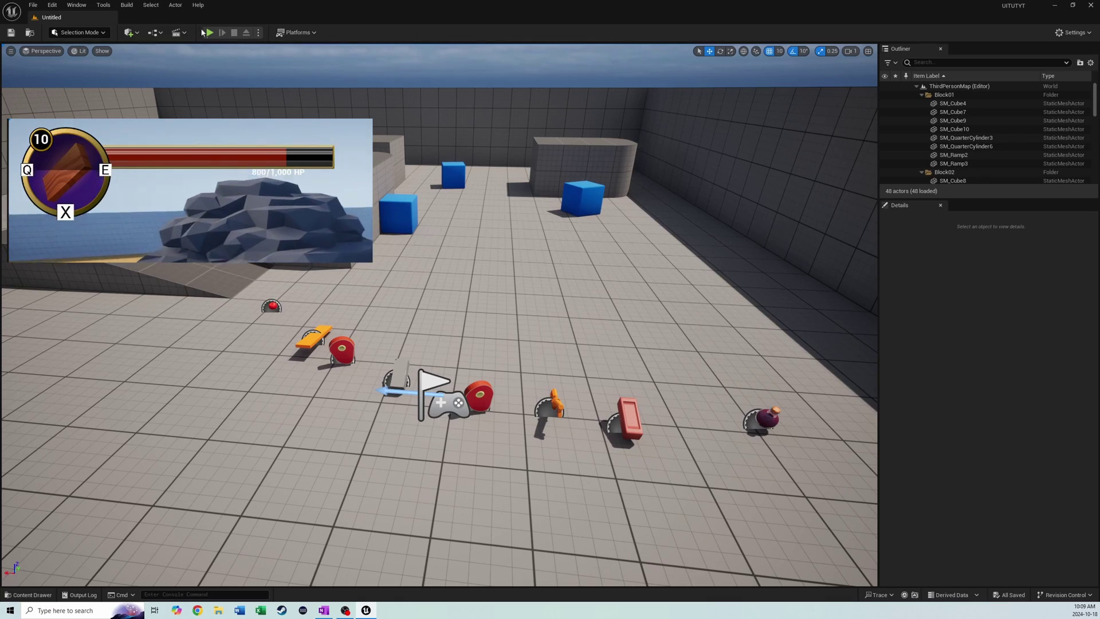
Step: Launch Play In Editor with Alt+P to preview the current inventory HUD in game
key(alt+p)
click(406, 168)
key(w)
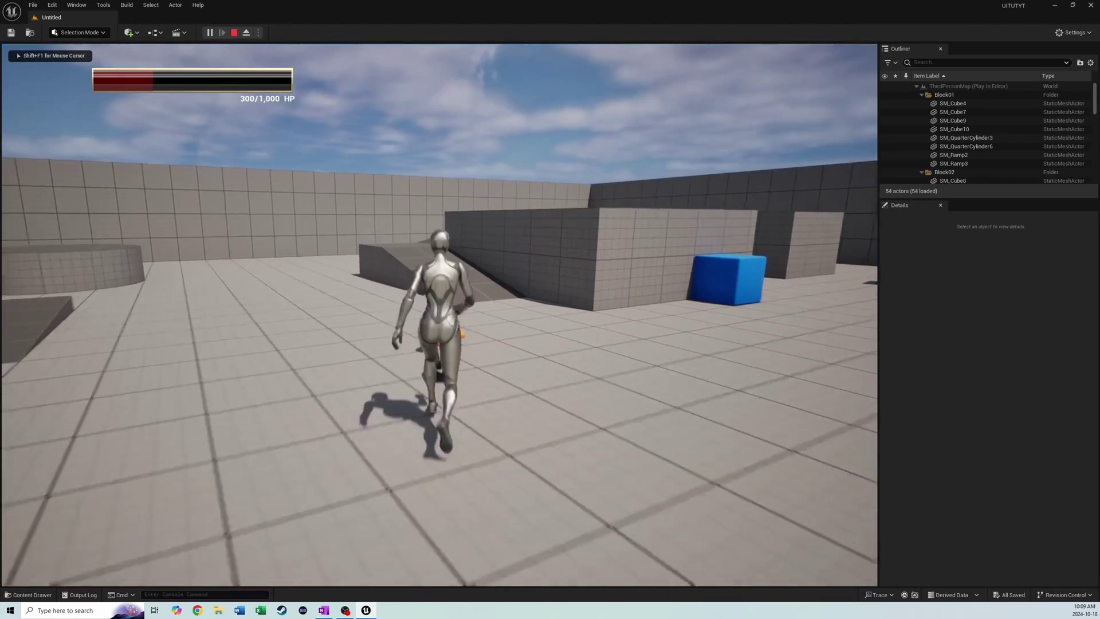
key(i)
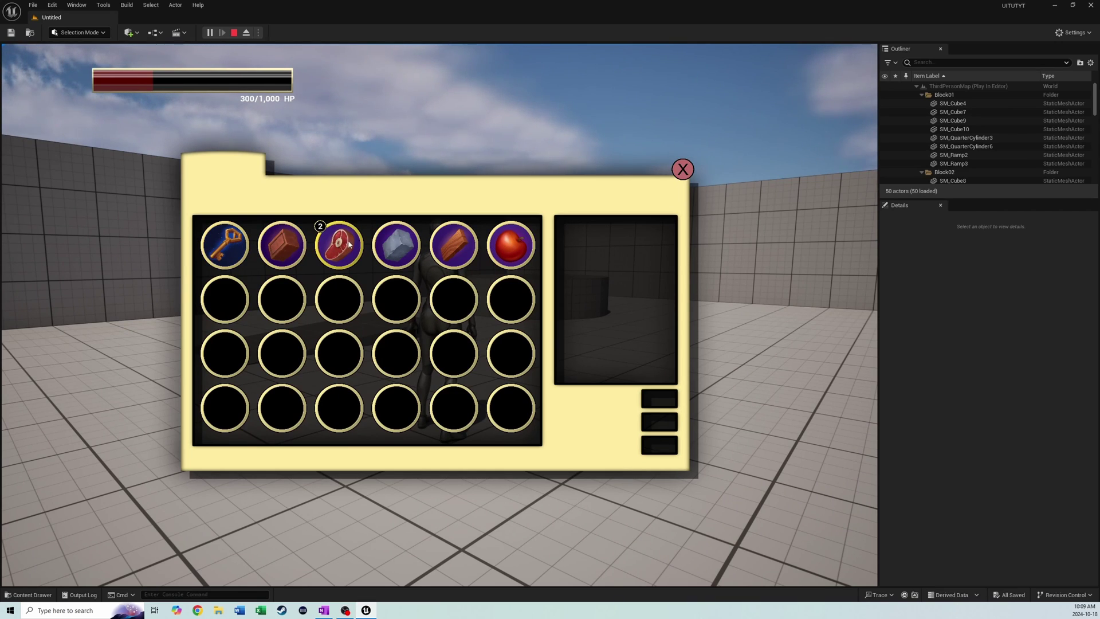
click(683, 169)
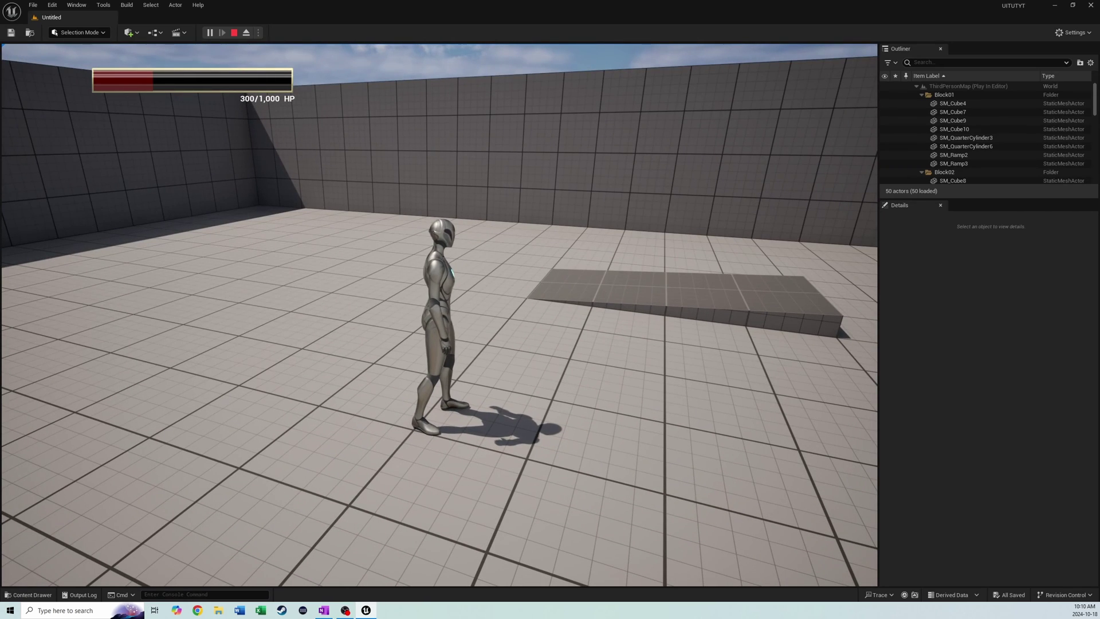
Step: Stop the play session and browse to the Input > Actions folder in the Content Drawer
key(Escape)
key(ctrl+space)
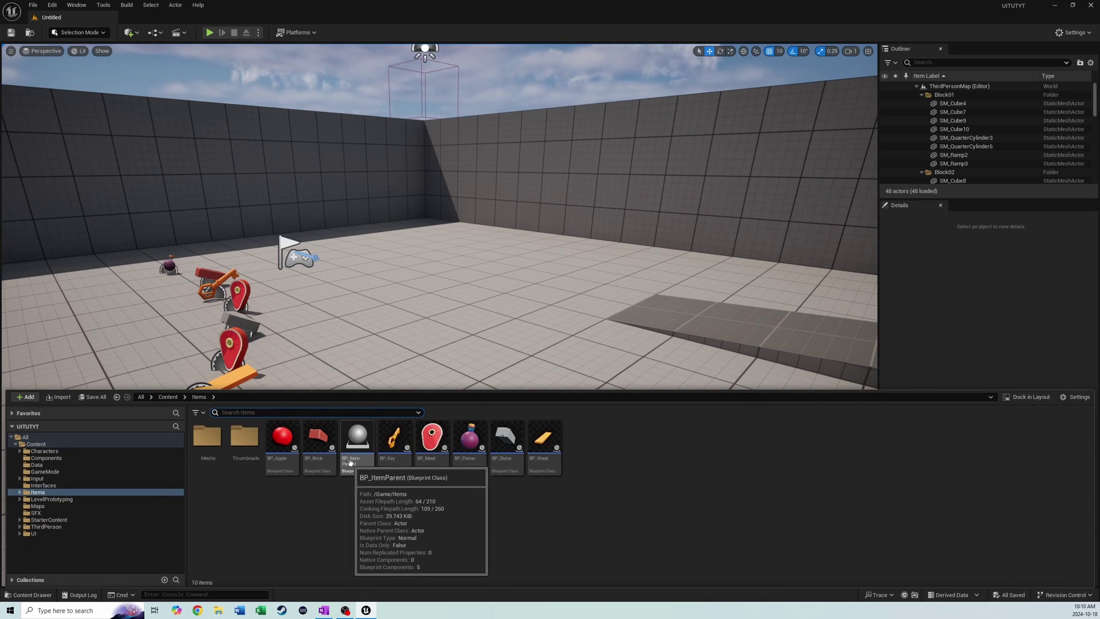
double_click(36, 479)
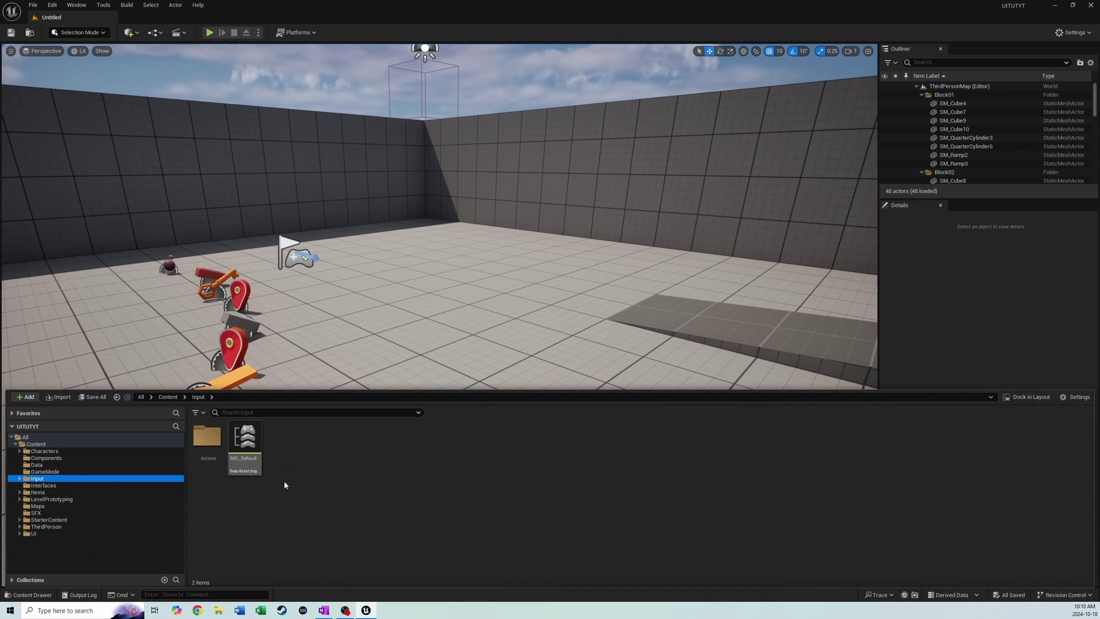
double_click(208, 438)
Step: Create a new Input Action named IA_UseItem and save it
right_click(360, 521)
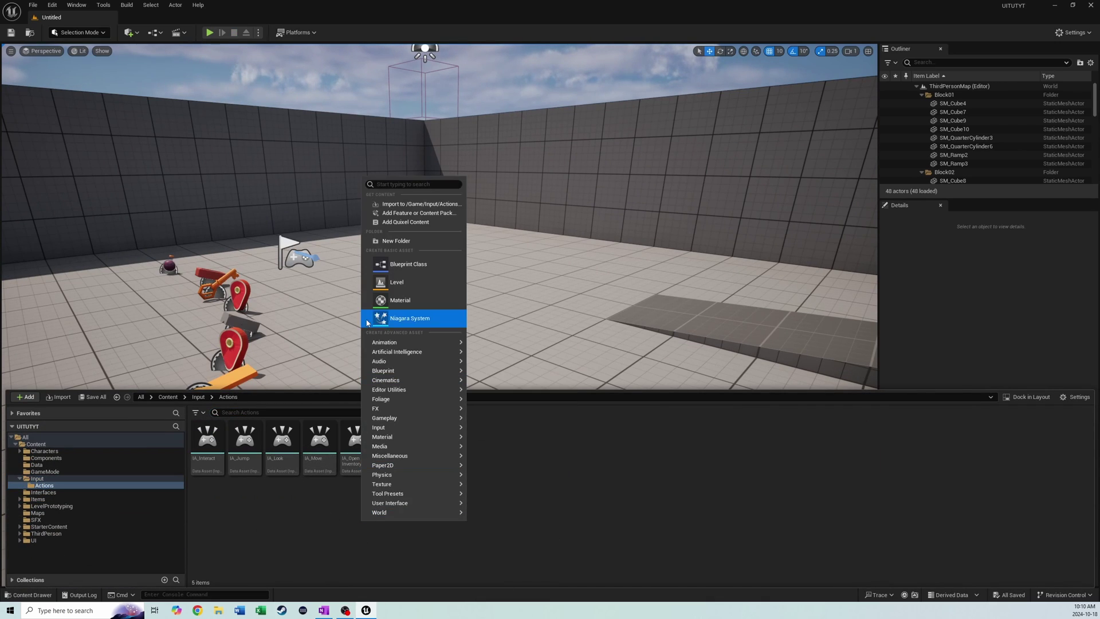
mouse_move(415, 450)
mouse_move(413, 427)
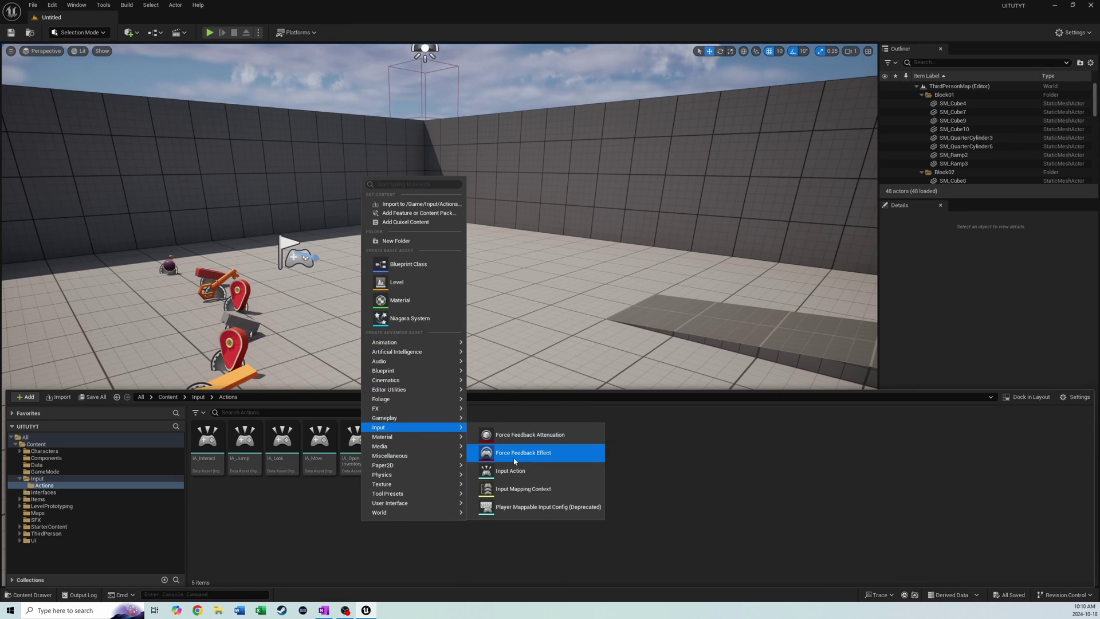
click(516, 471)
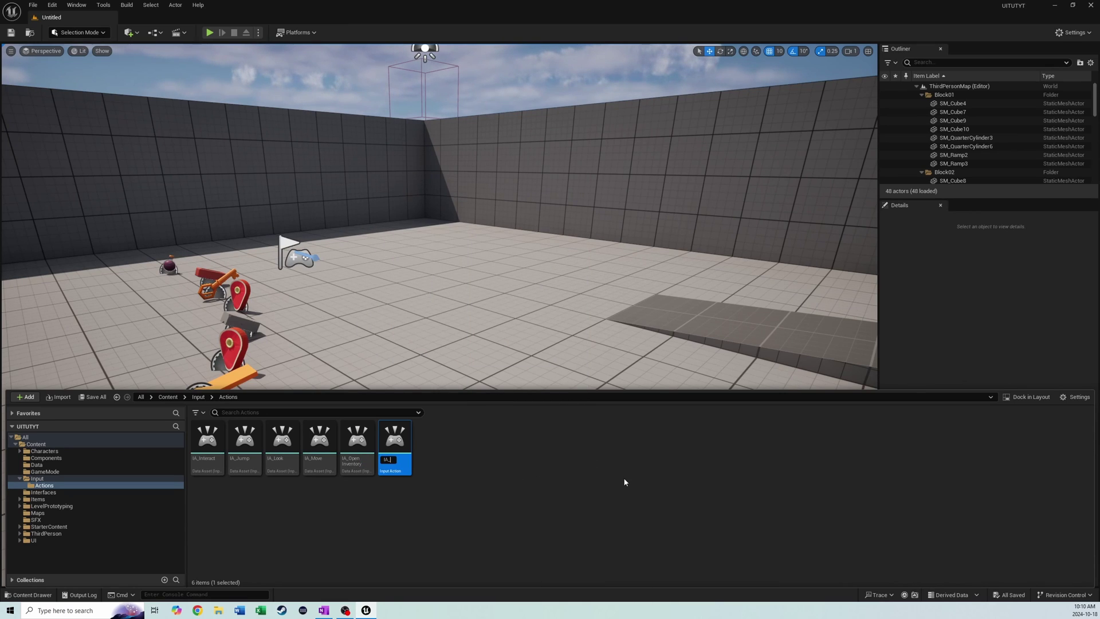
text(IA_UseItem)
key(Return)
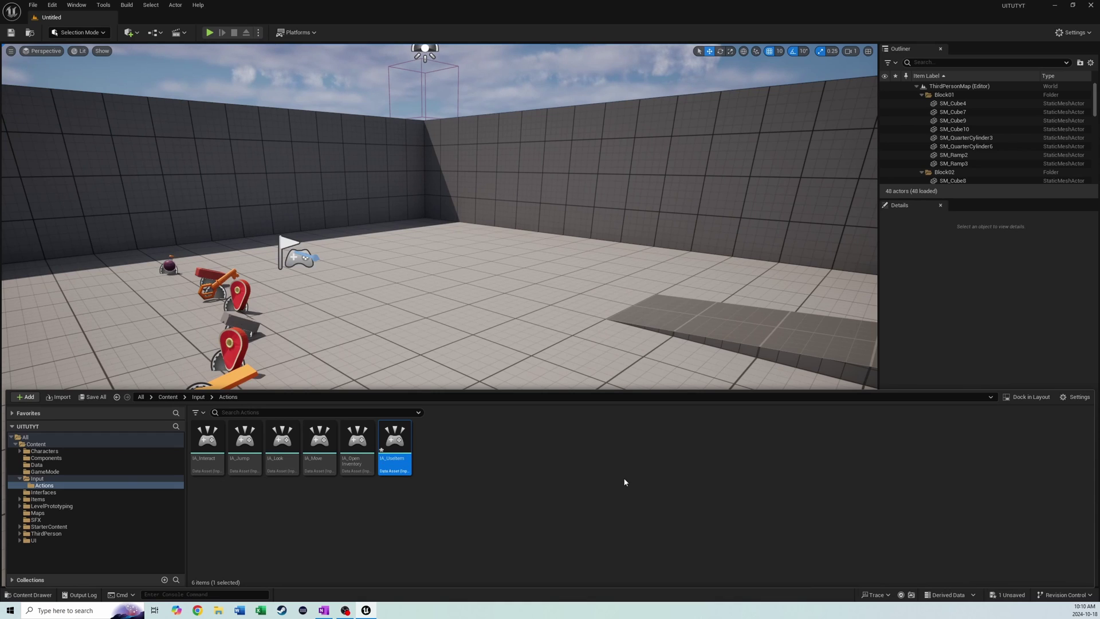
key(ctrl+s)
Step: Duplicate IA_UseItem twice, naming the copies IA_NextItem and IA_PrevItem
key(ctrl+d)
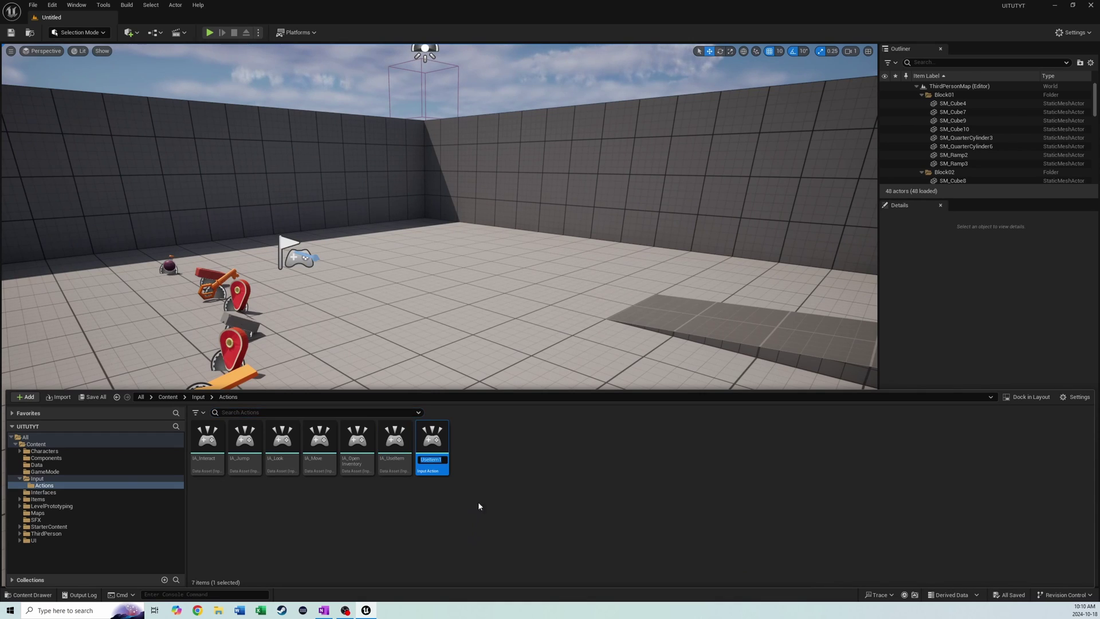
text(IA_N)
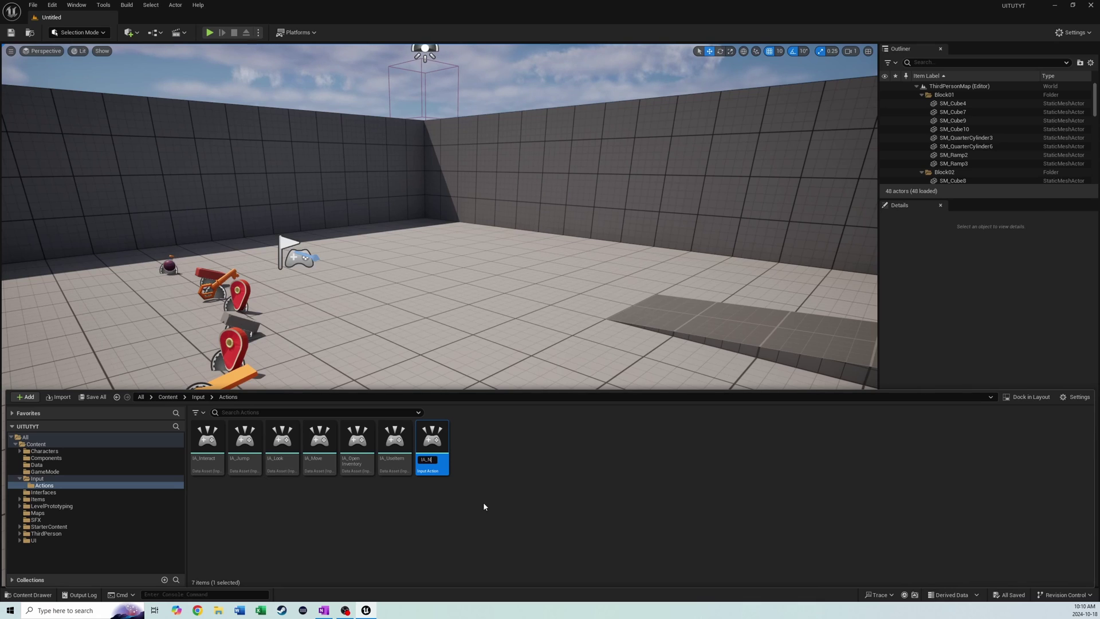
text(extItem)
key(Return)
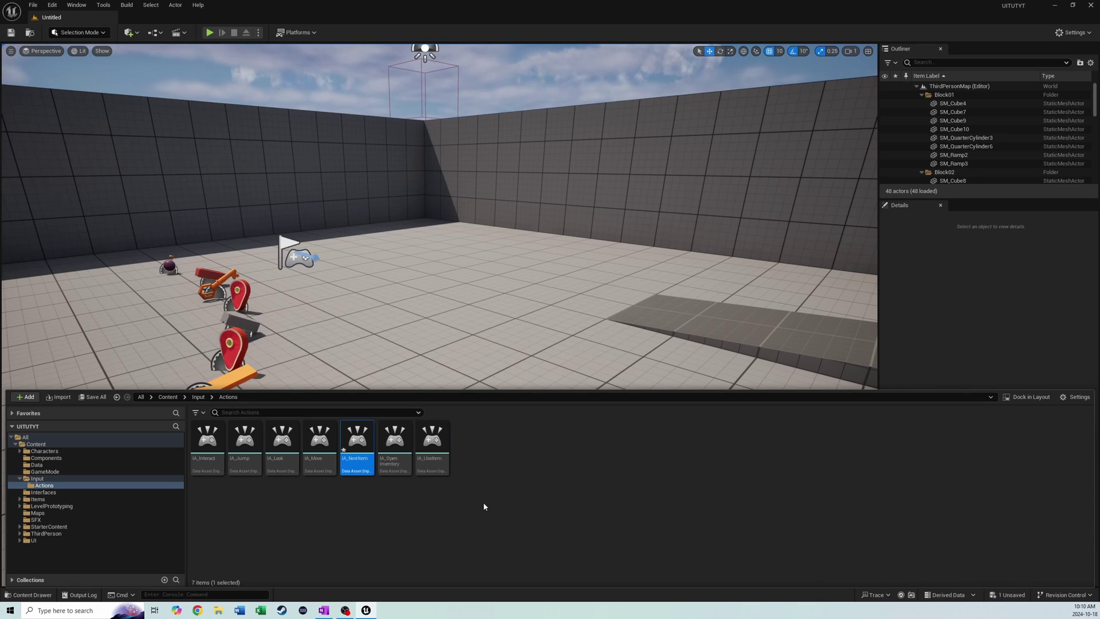
key(ctrl+d)
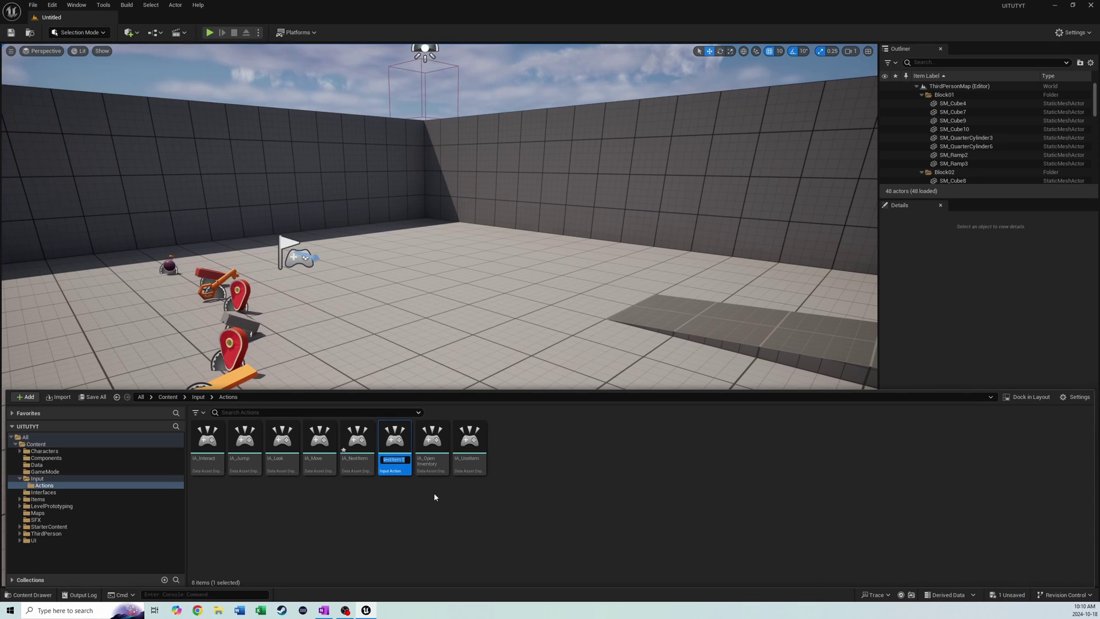
text(IA_PrevItem)
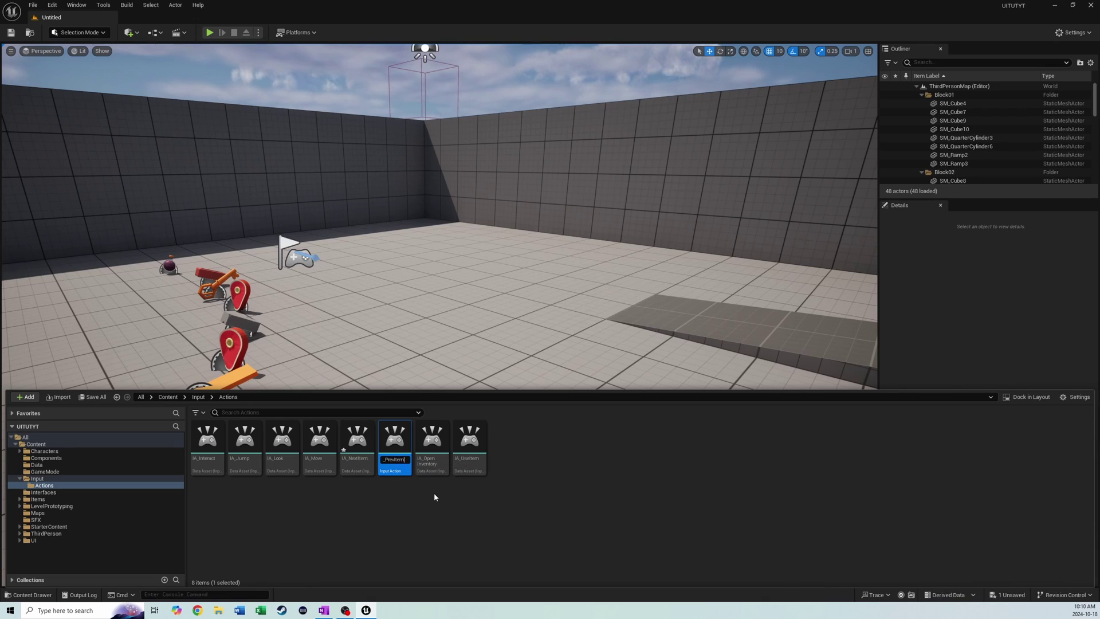
key(Return)
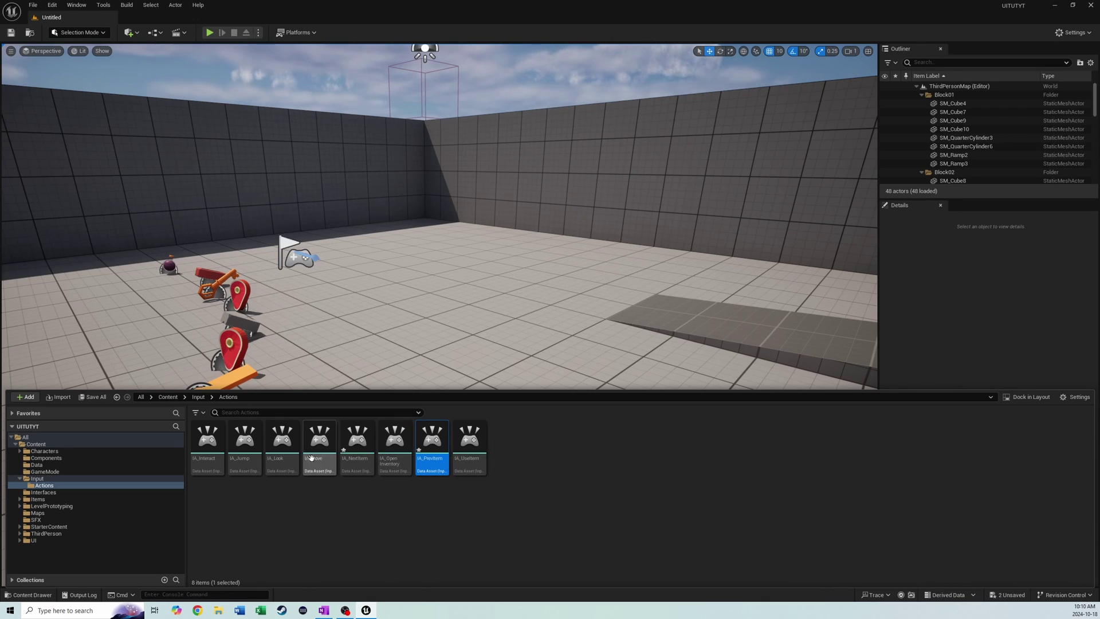
click(198, 397)
Step: Open IMC_Default and add a new mapping assigned to IA_UseItem
double_click(239, 442)
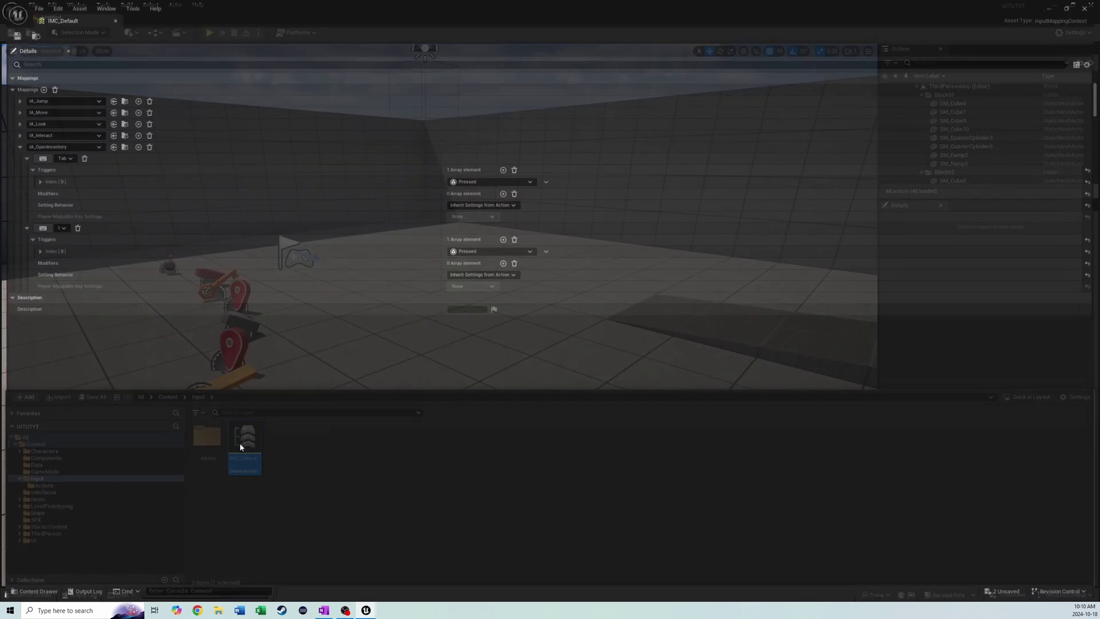
click(14, 145)
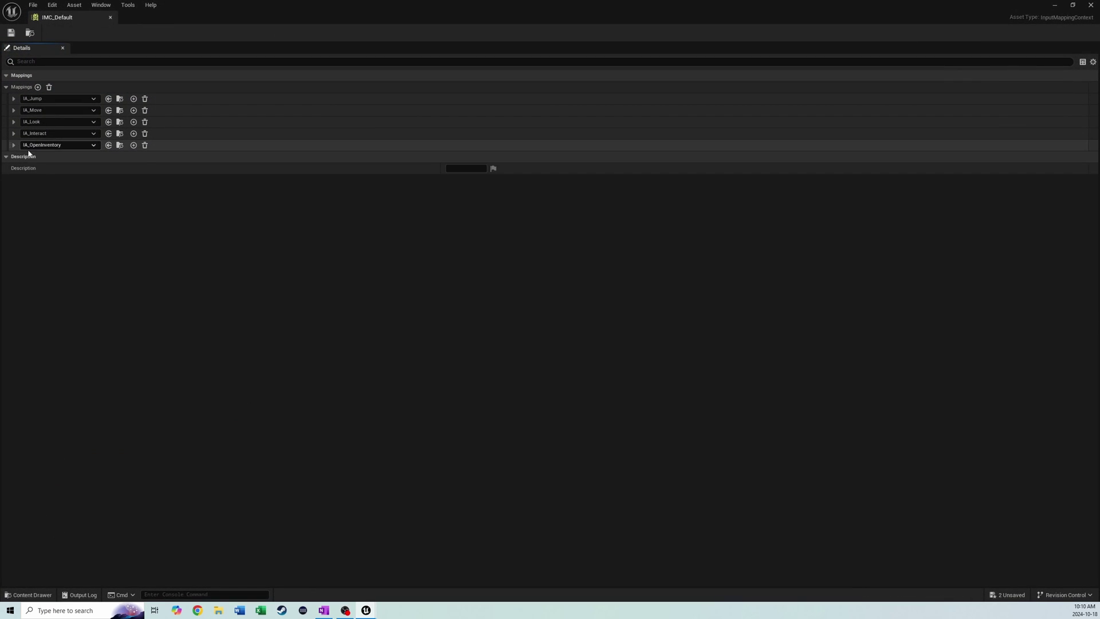
click(37, 87)
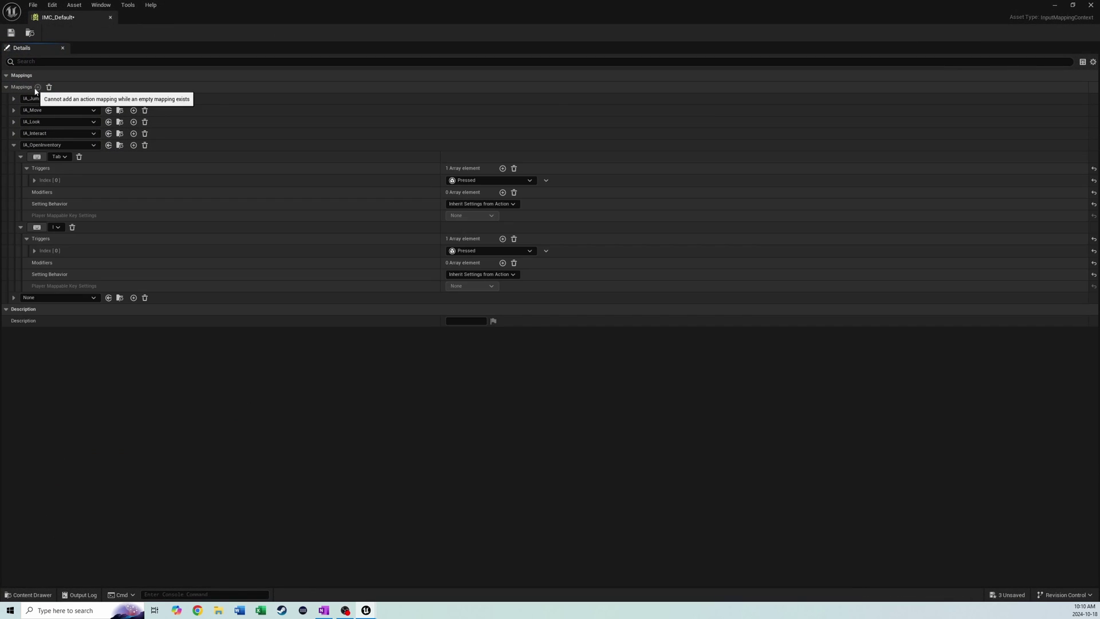
click(14, 145)
click(35, 158)
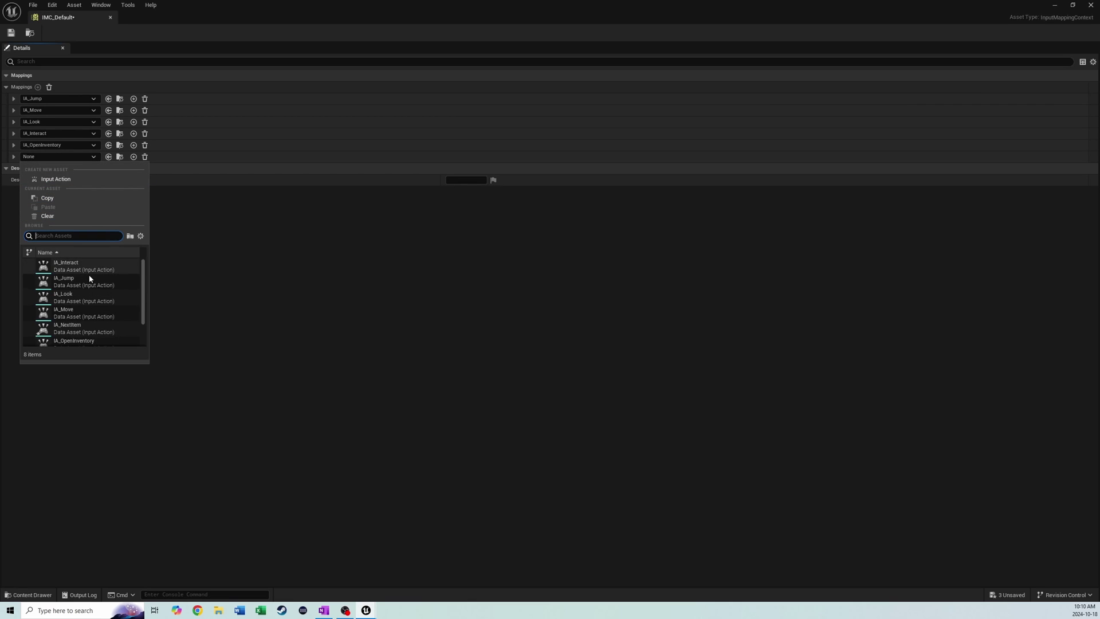
scroll(101, 312, down, 2)
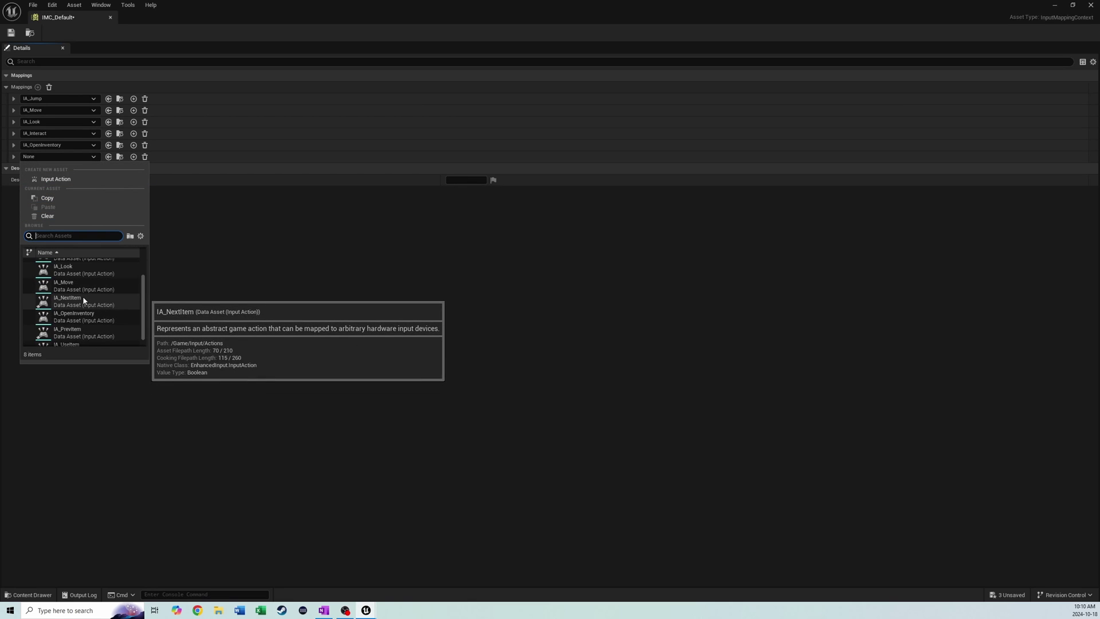
click(84, 335)
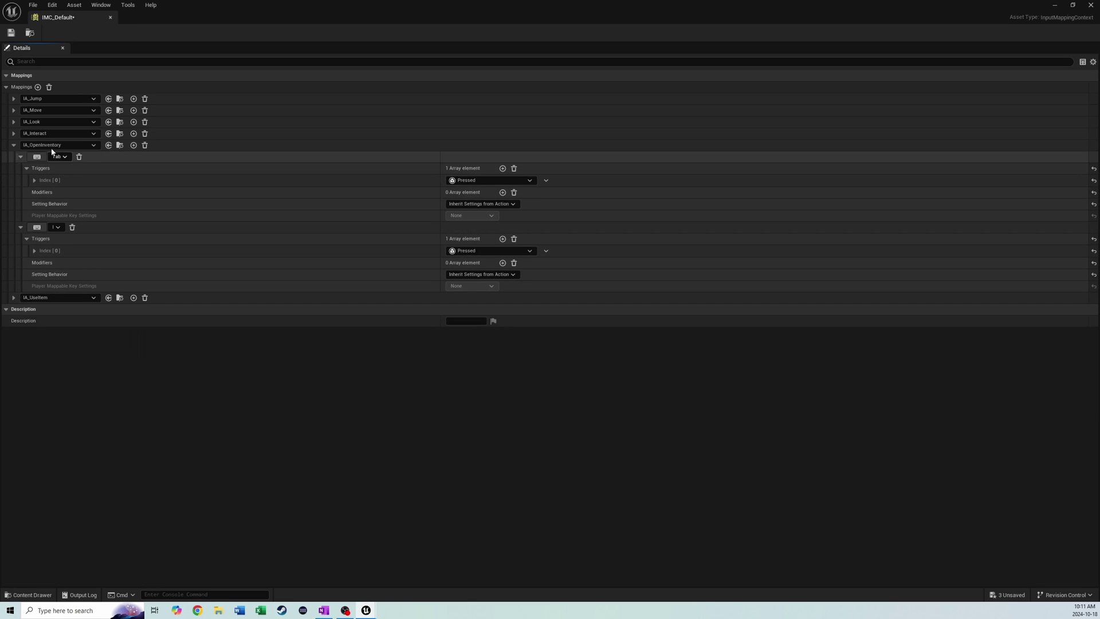
Step: Bind the IA_UseItem mapping to the X key
click(14, 156)
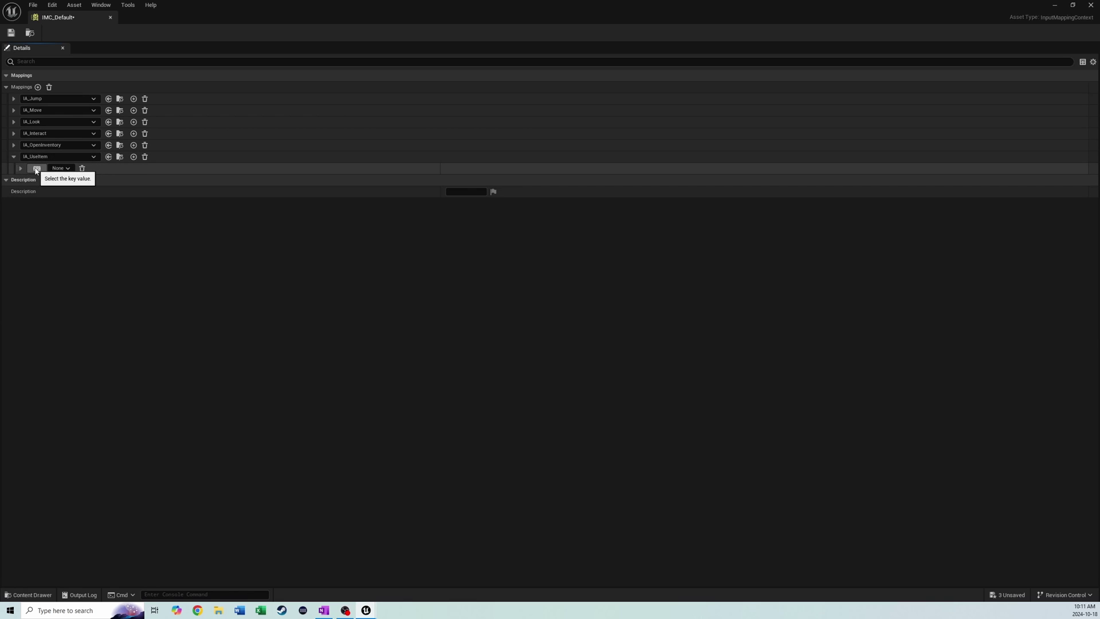
click(37, 168)
key(x)
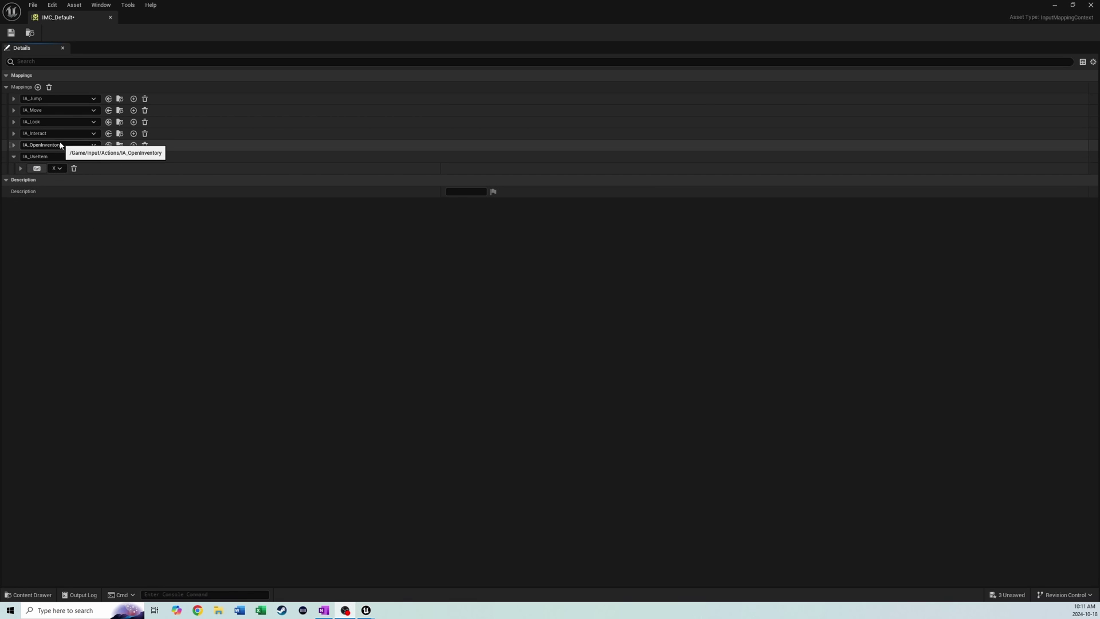
click(14, 157)
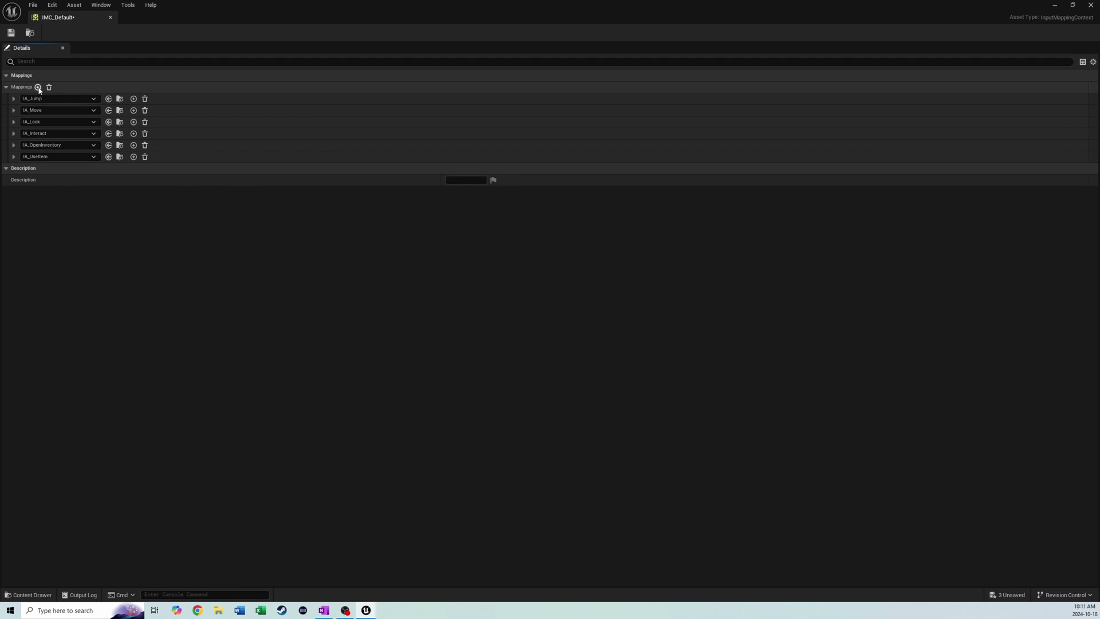
click(38, 87)
Step: Assign IA_NextItem to the new mapping and bind it to the E key
click(56, 310)
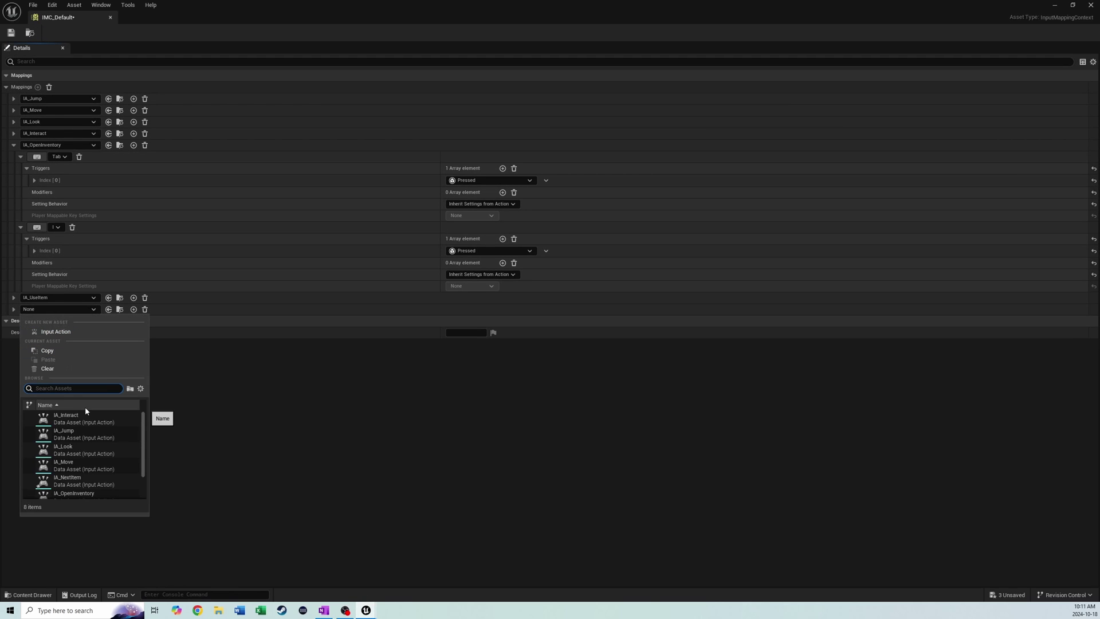
scroll(91, 462, down, 1)
click(93, 470)
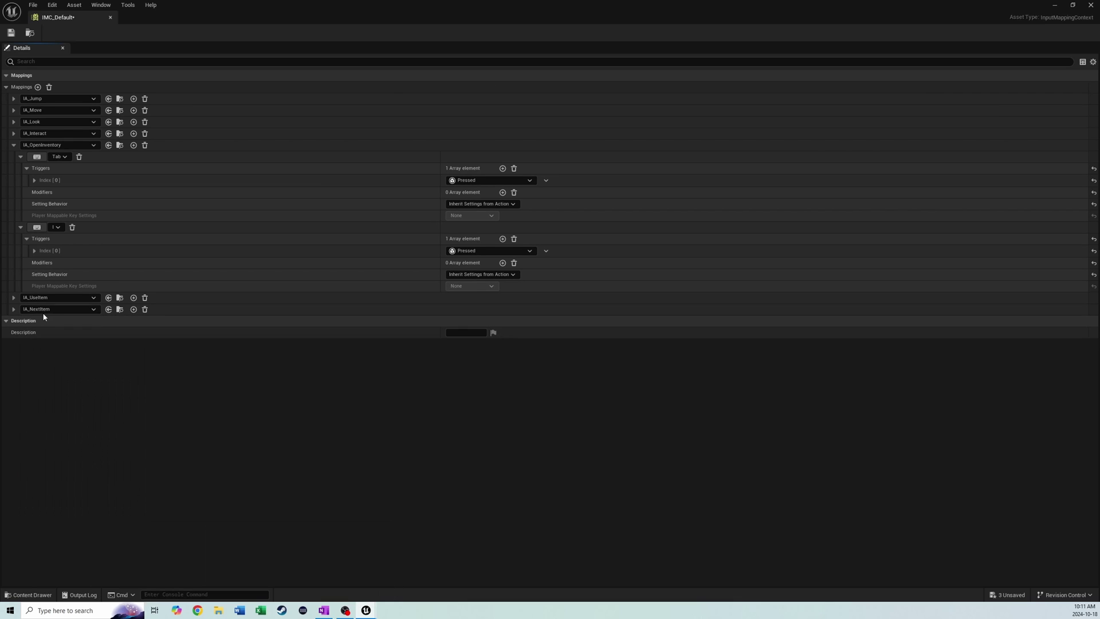
click(13, 309)
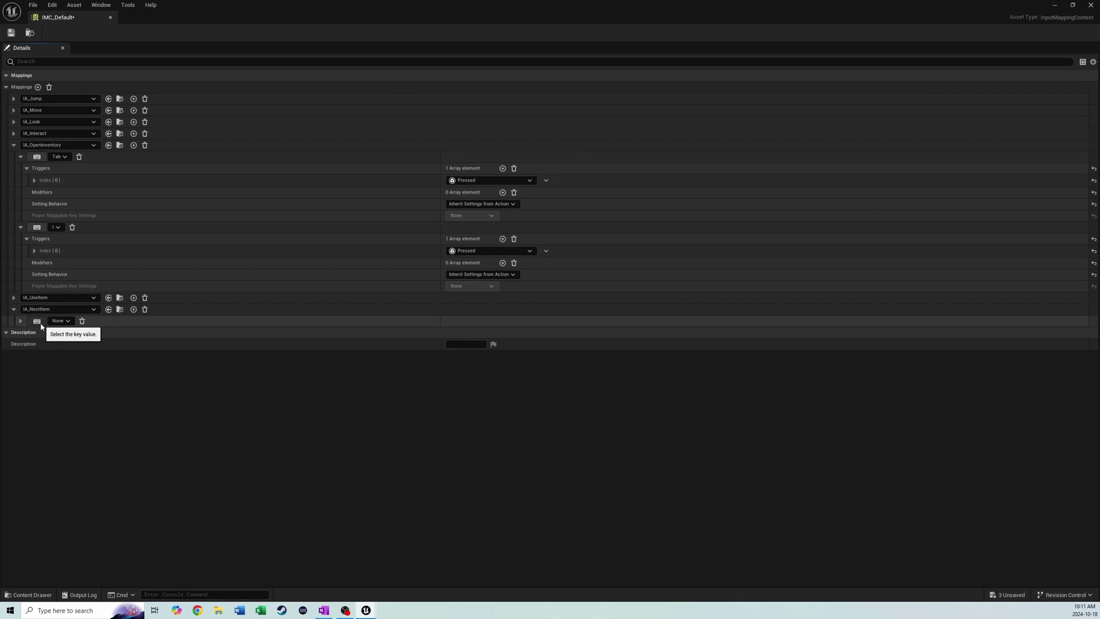
click(38, 322)
key(e)
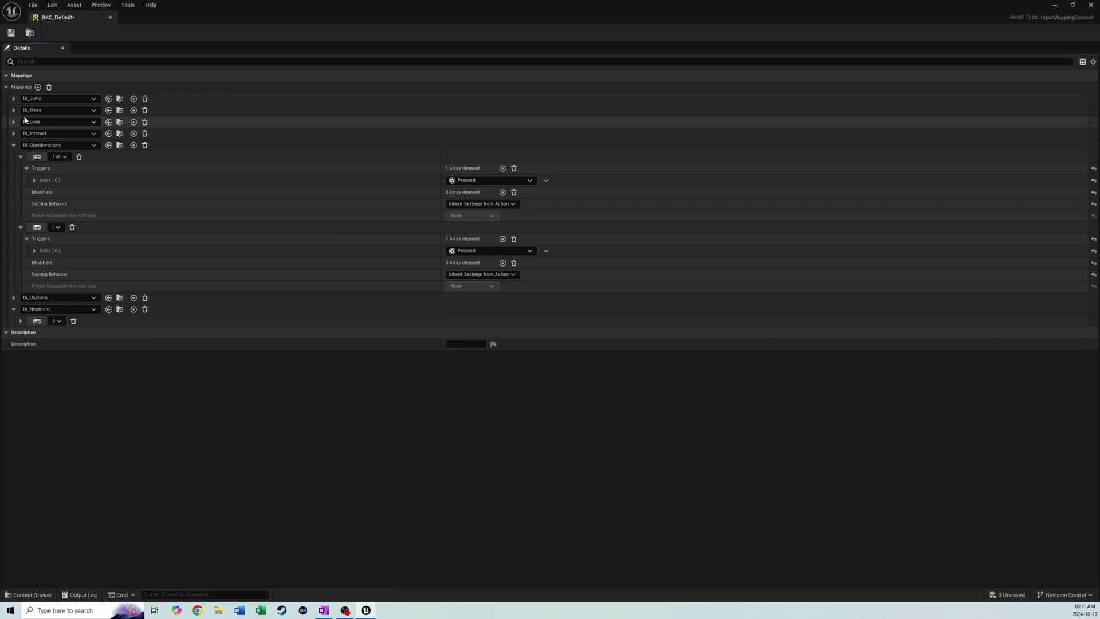
Step: Add another mapping for IA_PrevItem bound to the Q key
click(38, 87)
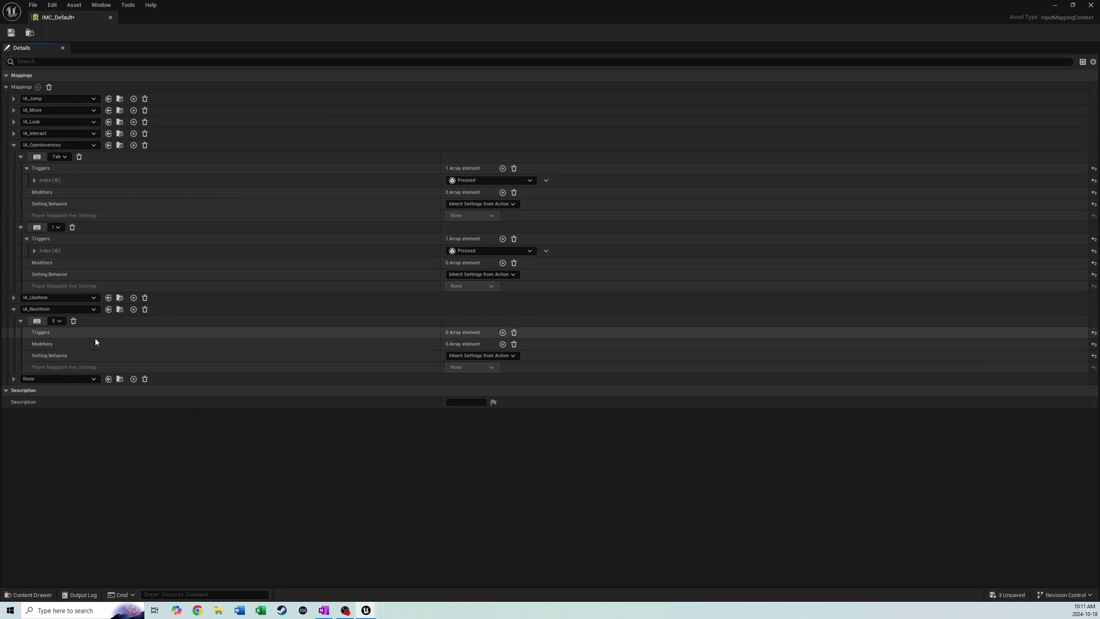
click(67, 381)
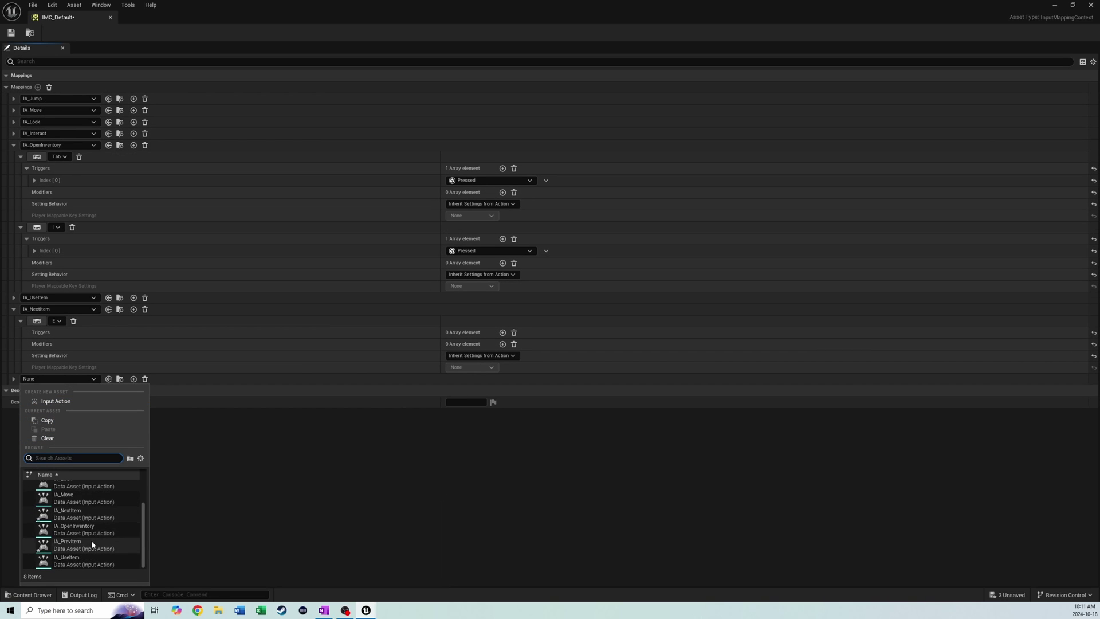
click(91, 542)
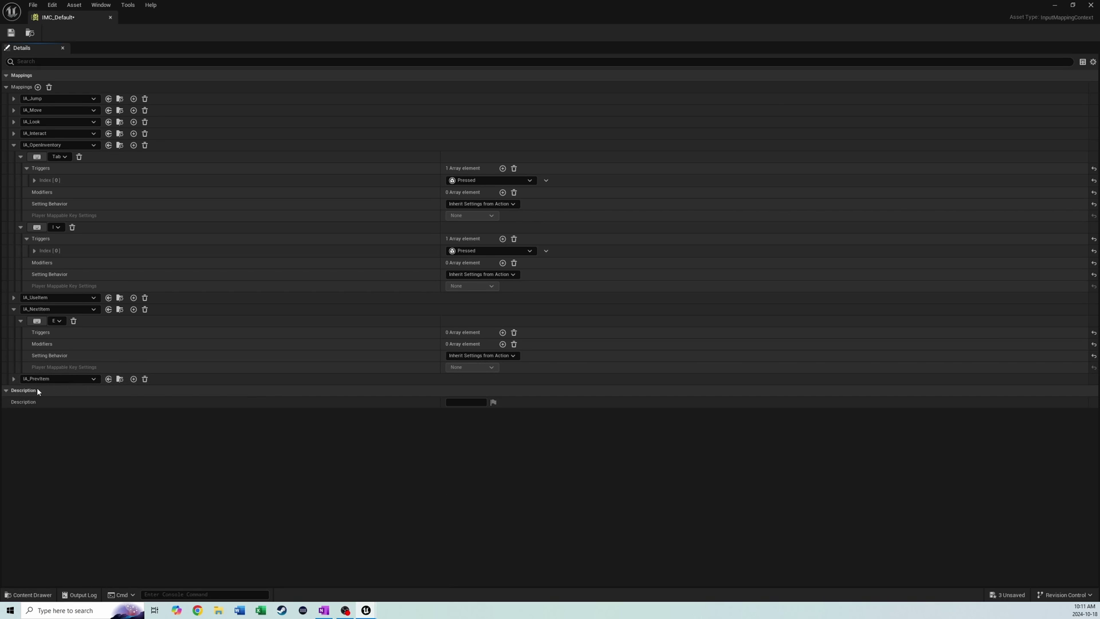
click(13, 379)
click(37, 390)
key(q)
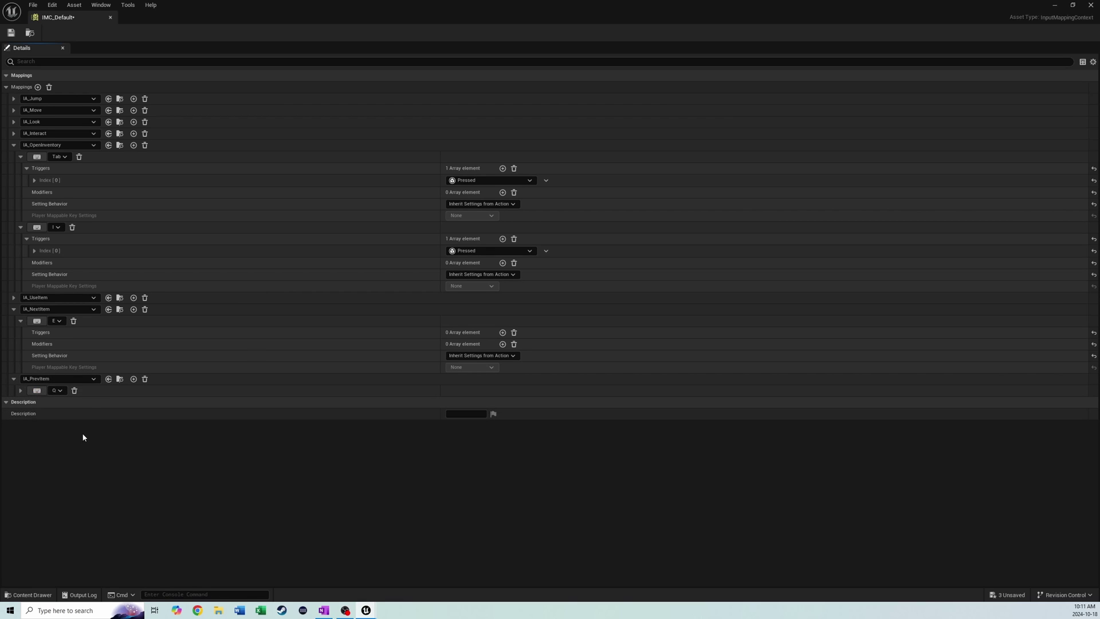
Step: Give the X, E and Q keys a Pressed trigger and save IMC_Default
click(14, 297)
click(20, 310)
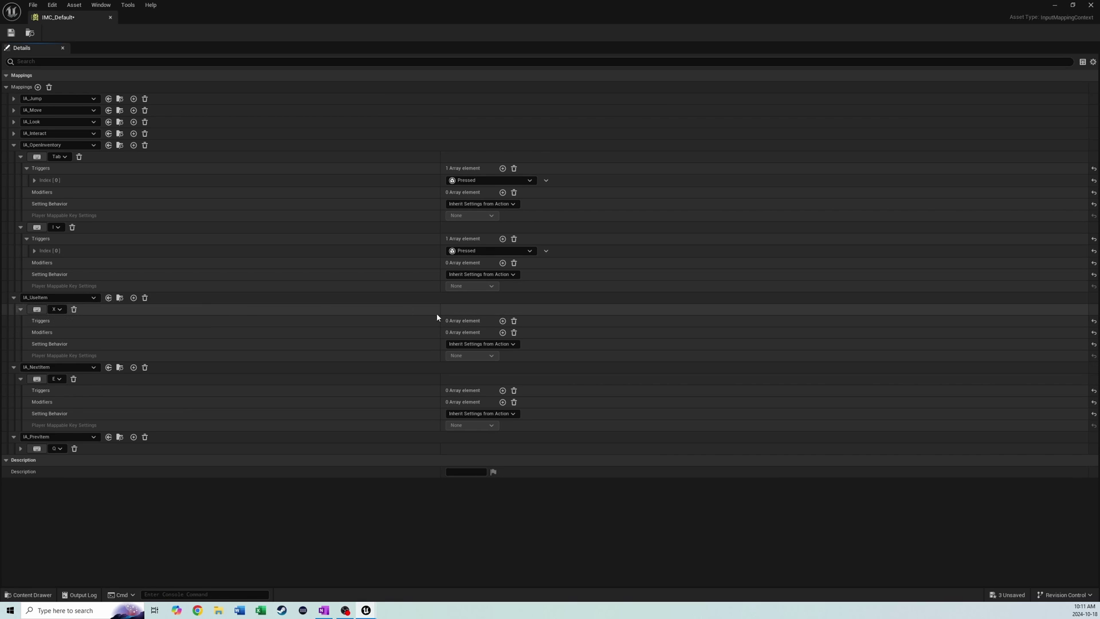
click(502, 321)
click(491, 333)
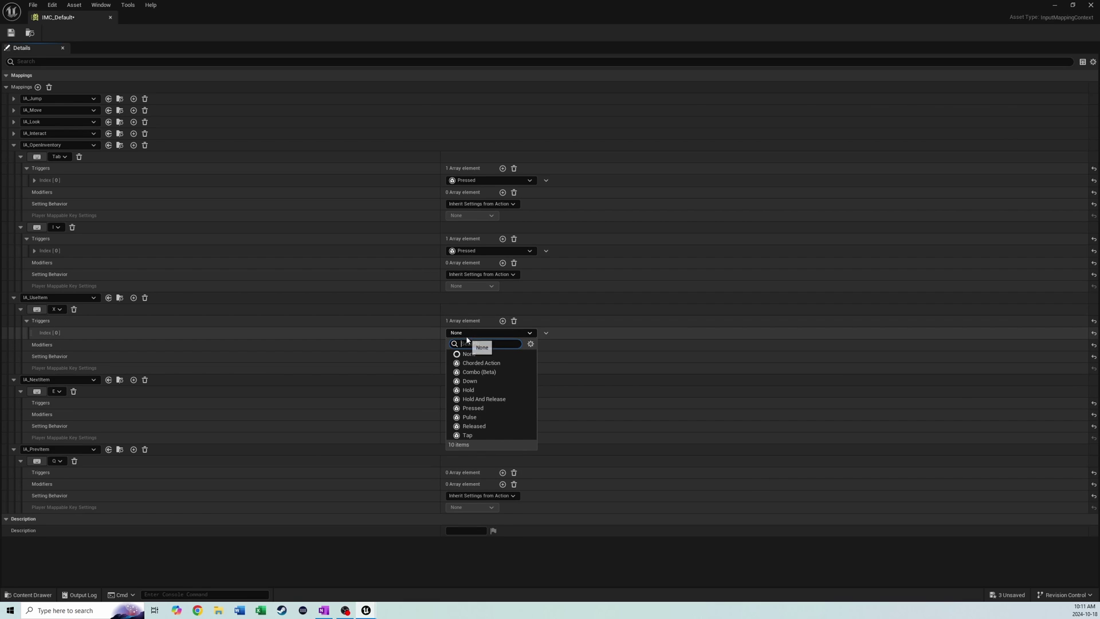
click(473, 408)
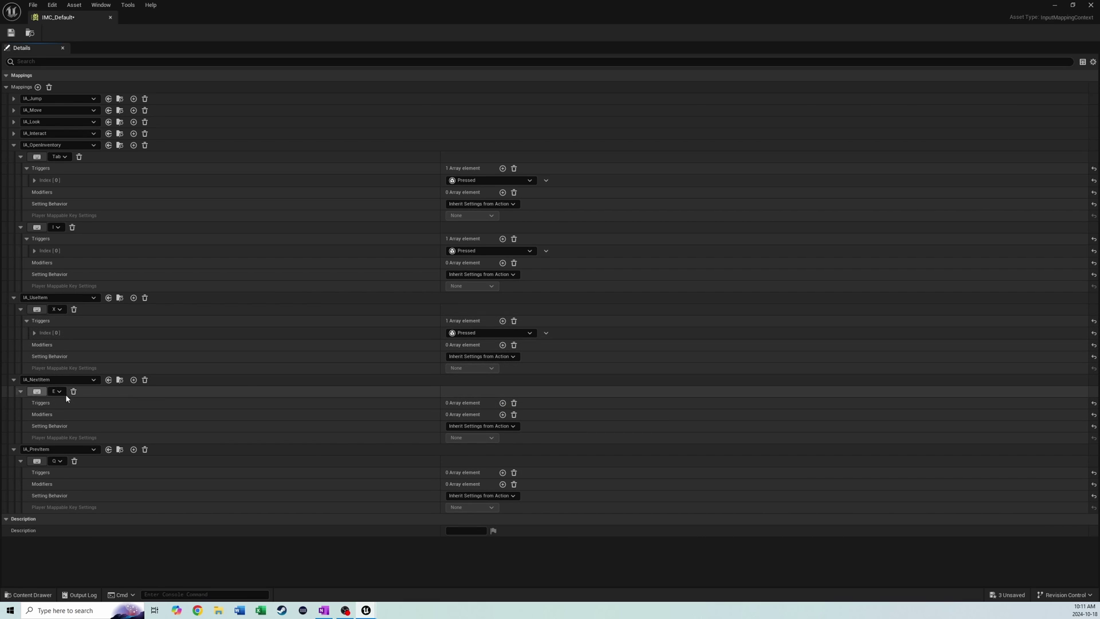
click(502, 403)
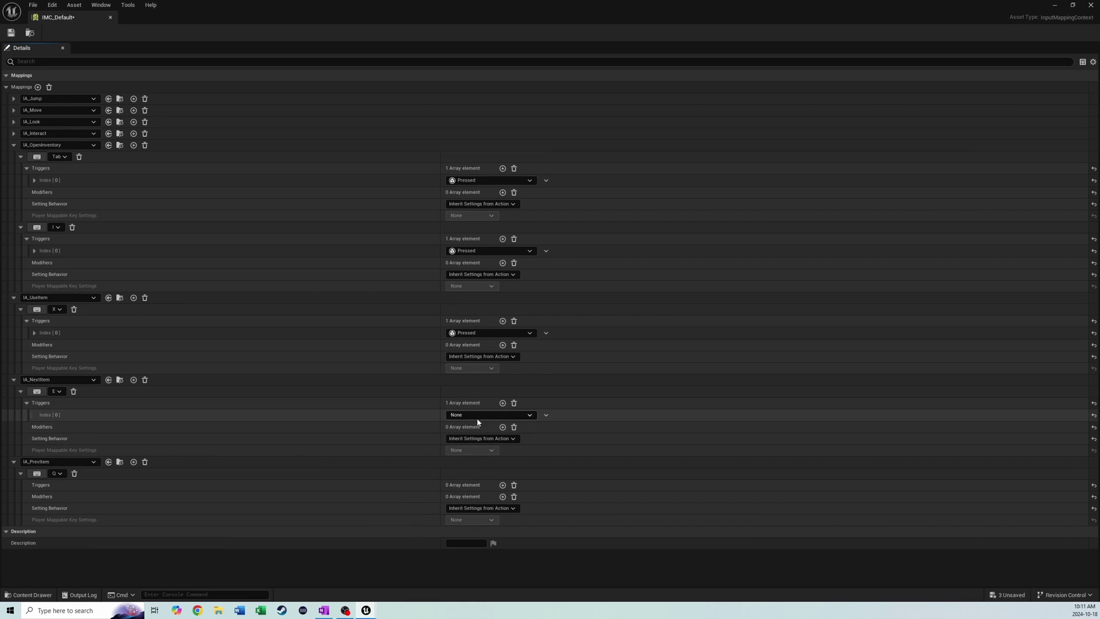
click(476, 417)
click(476, 491)
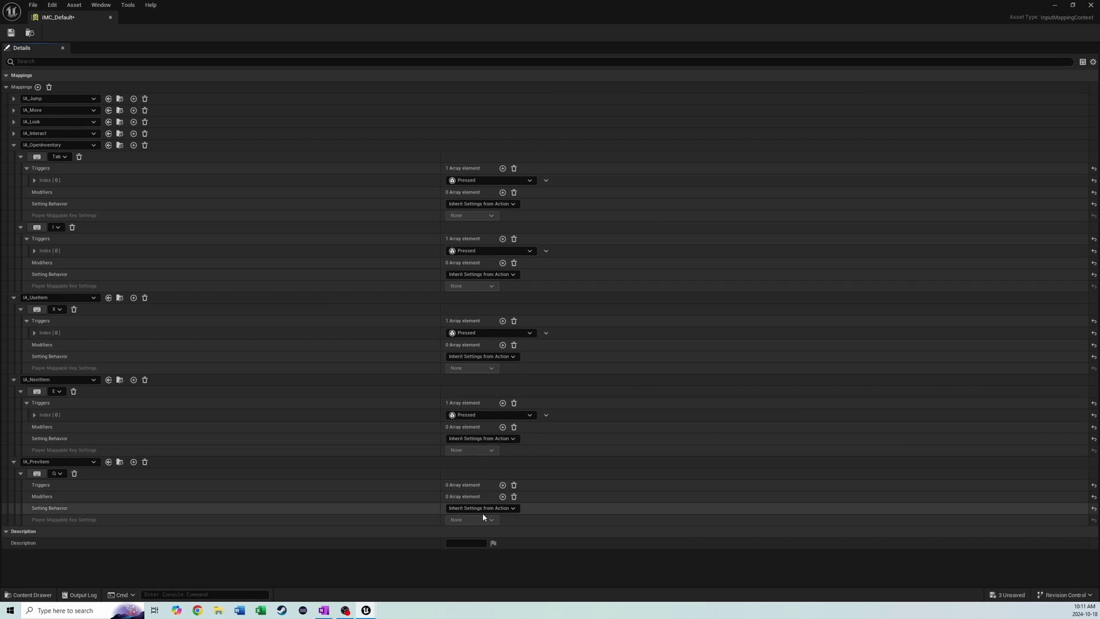
click(502, 485)
click(488, 497)
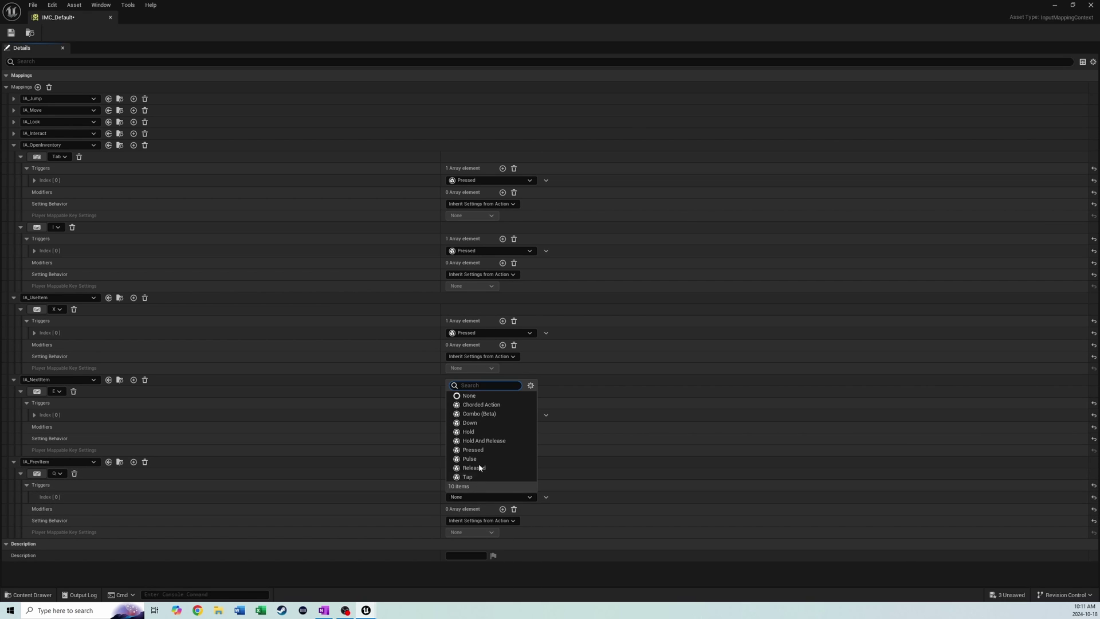
click(473, 450)
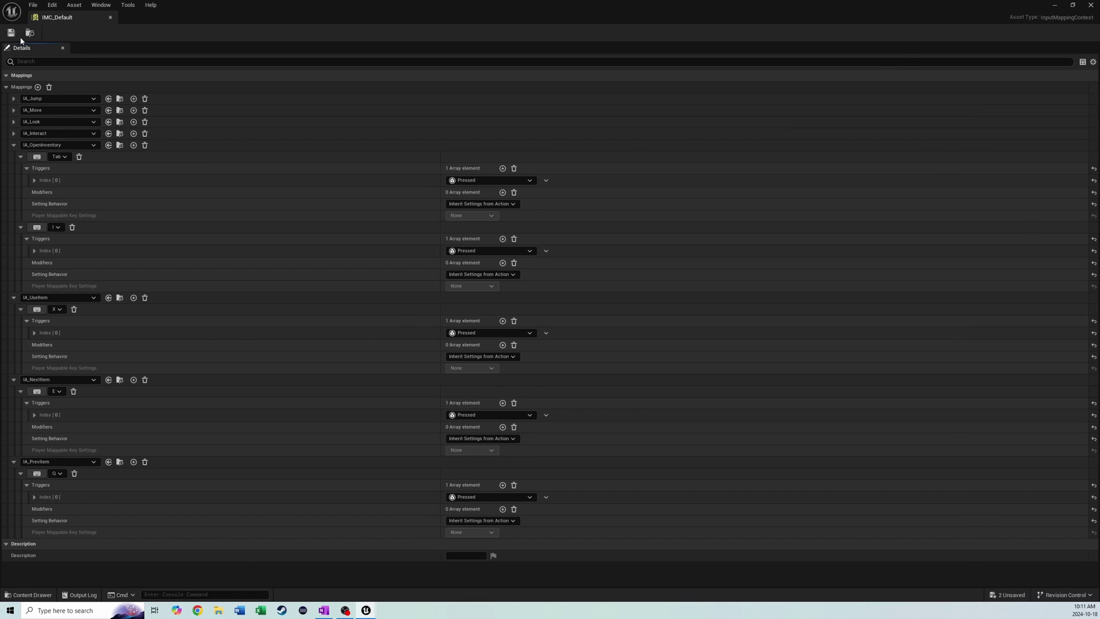
click(110, 18)
Step: Return to the level editor and open the UI > Widgets folder in the Content Drawer
click(359, 401)
key(ctrl+space)
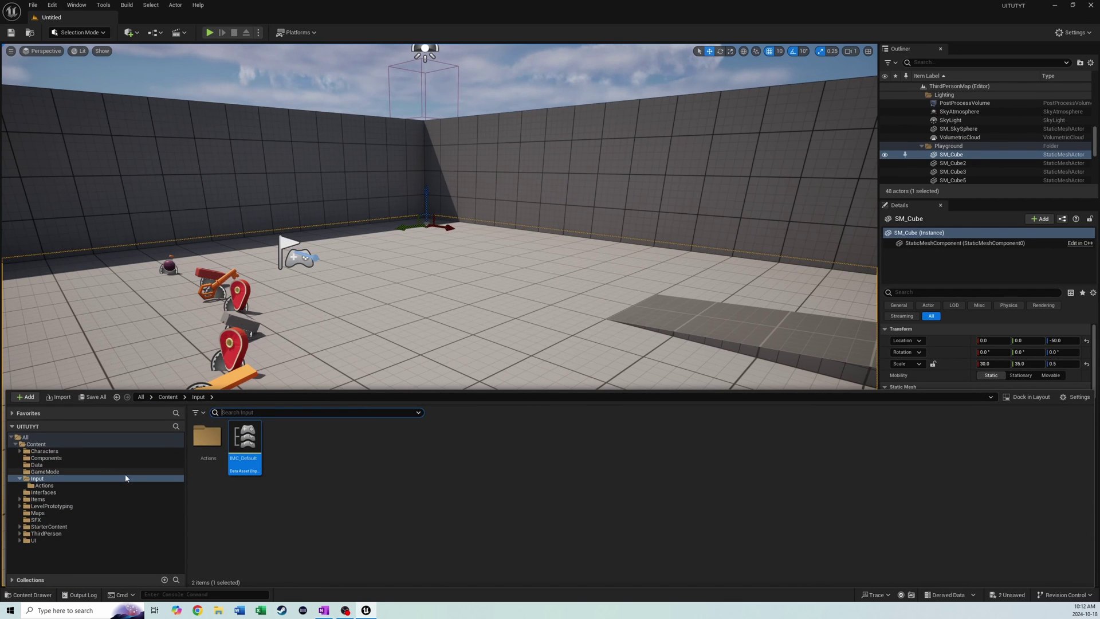
click(48, 542)
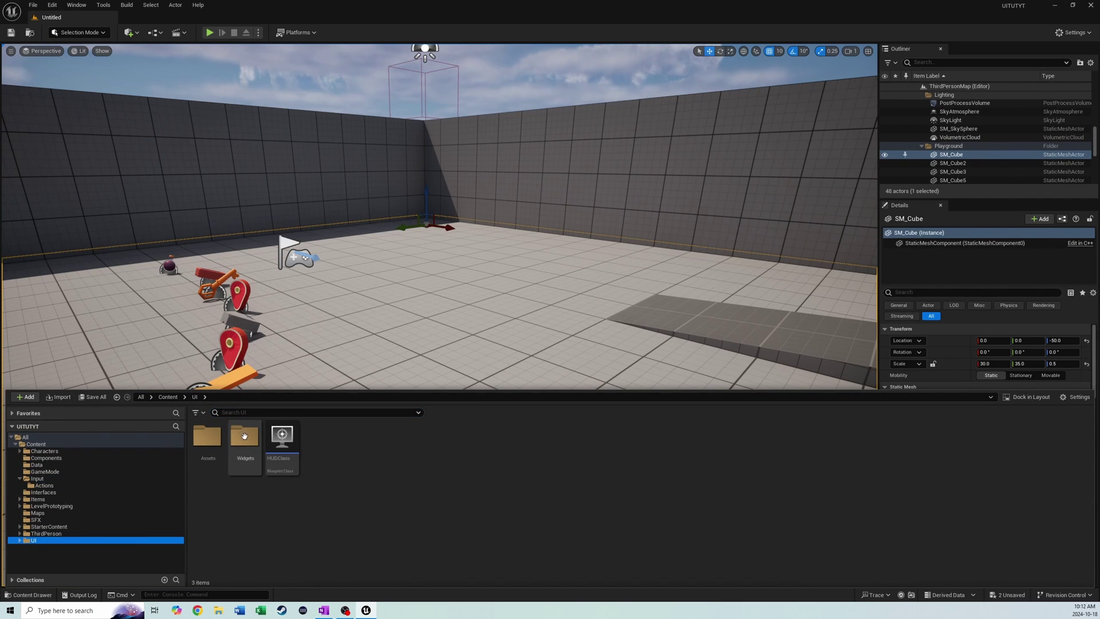
double_click(245, 437)
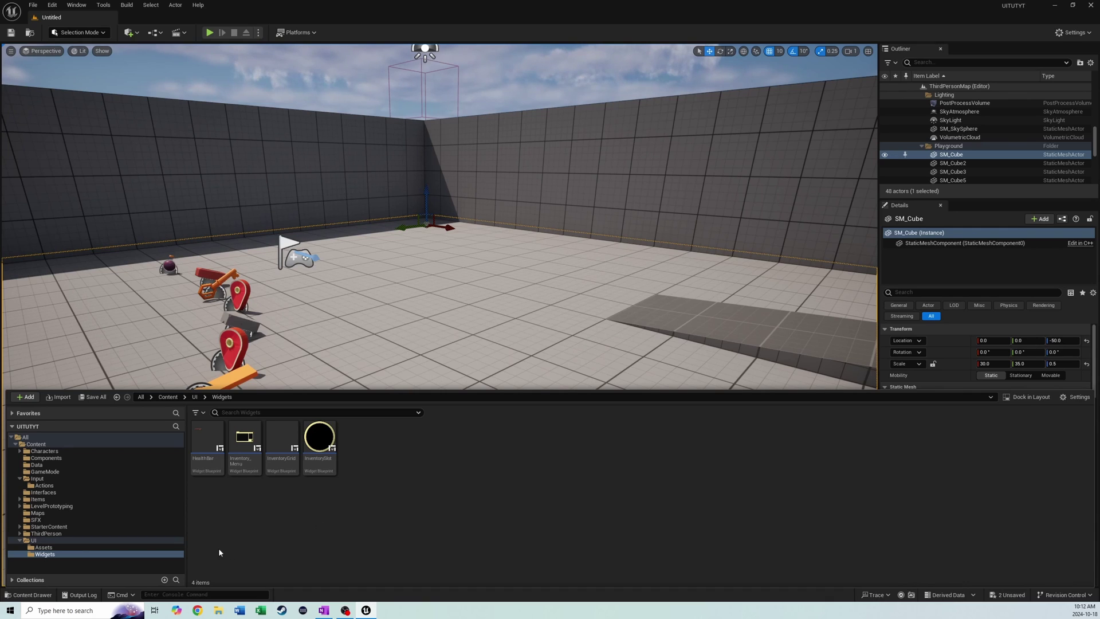
Step: Create a User Widget blueprint named QuickUseItemSlot
mouse_move(322, 425)
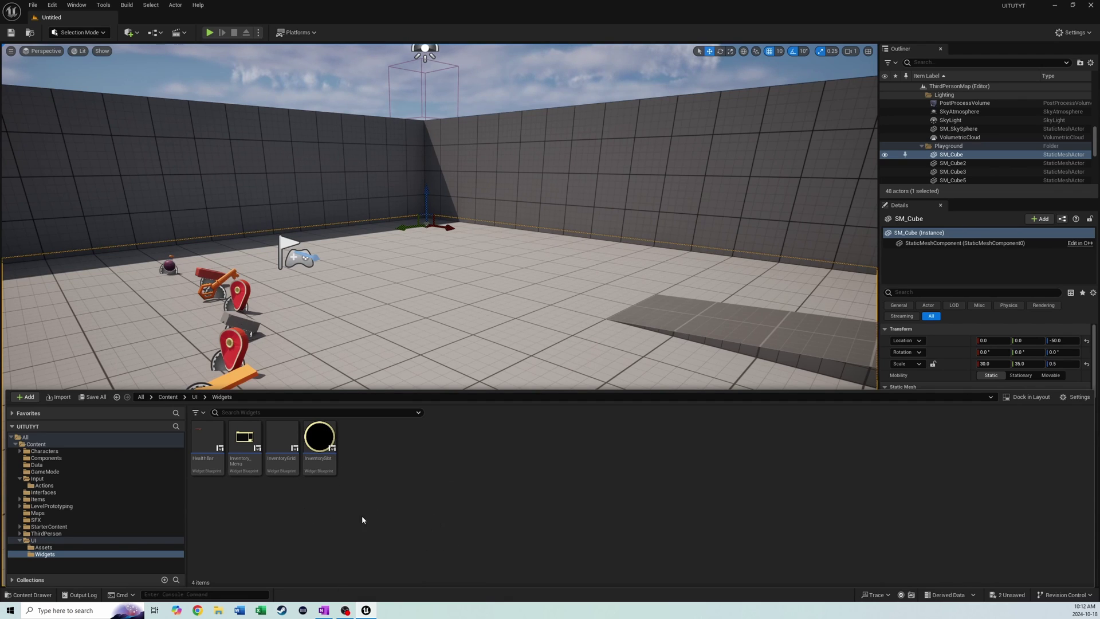
right_click(281, 524)
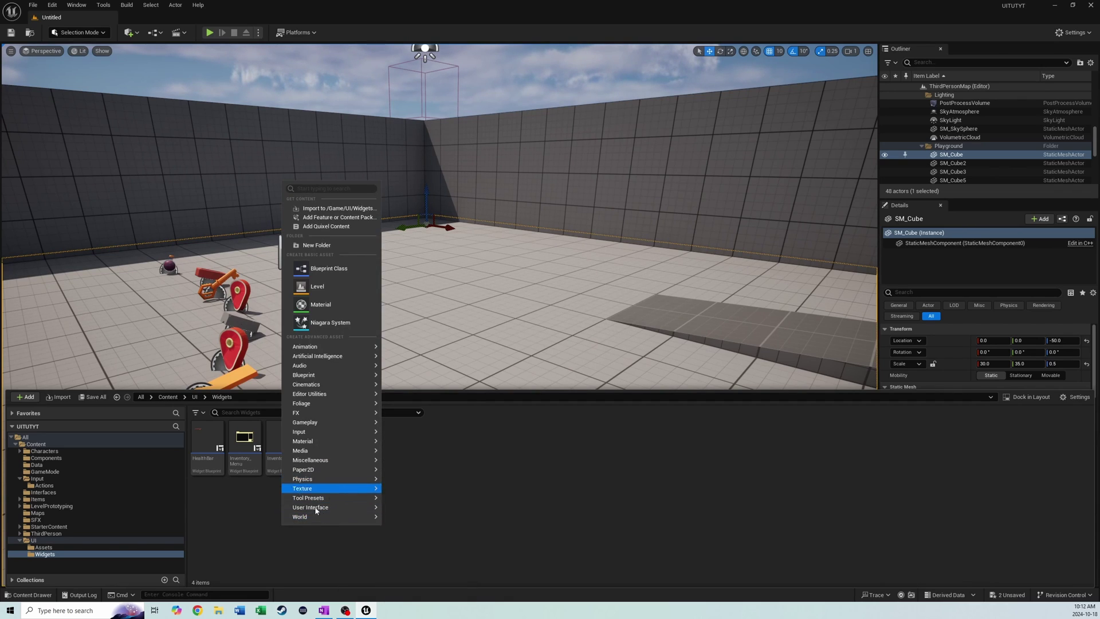
mouse_move(375, 508)
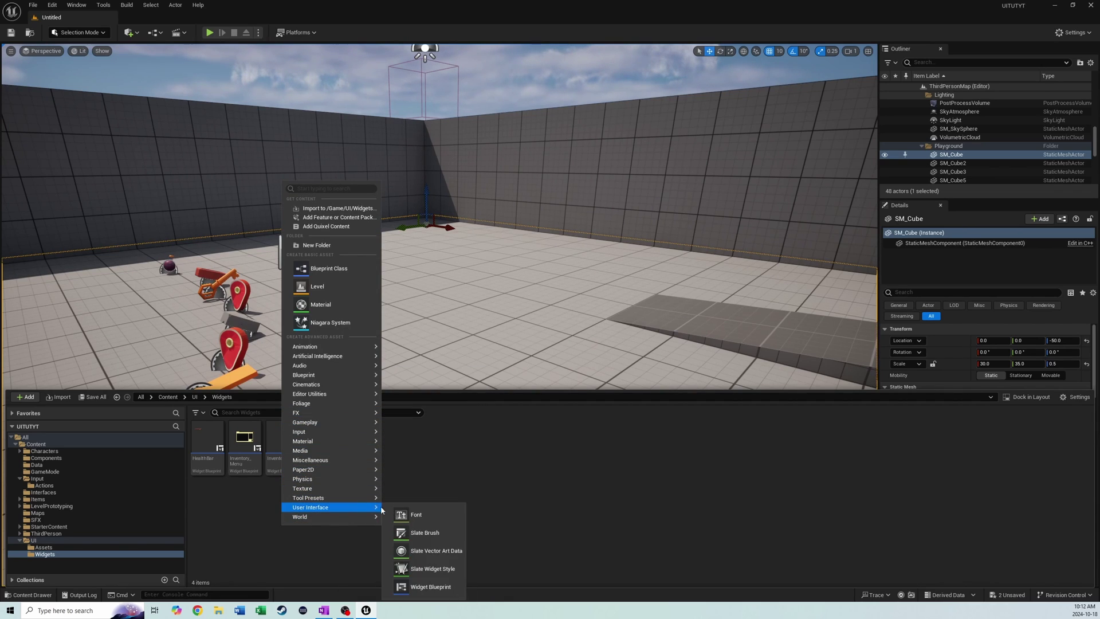
click(424, 587)
click(482, 230)
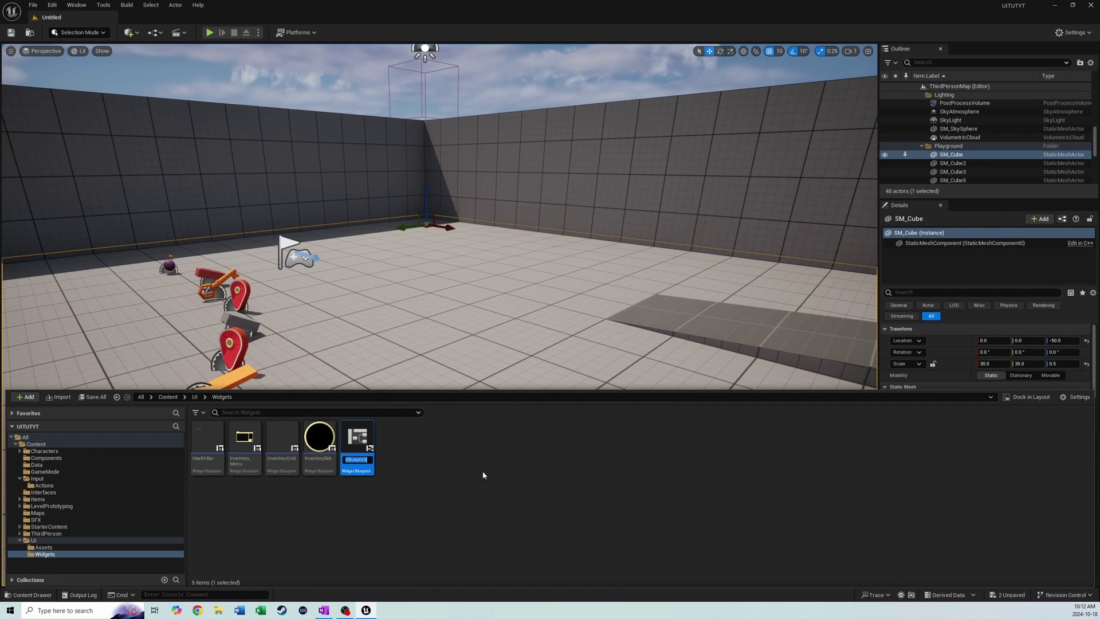
text(QuickUse)
text(Item)
text(Slot)
key(Return)
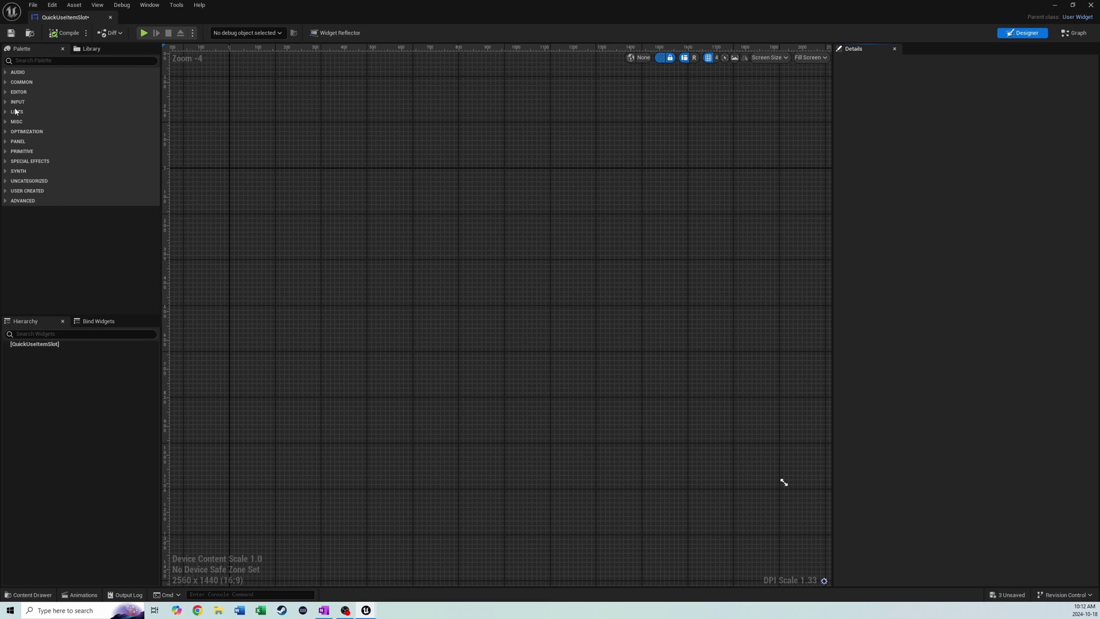
Step: Add a Canvas Panel as the root and place a Size Box inside it
click(35, 60)
text(Ca)
drag(36, 81, 43, 345)
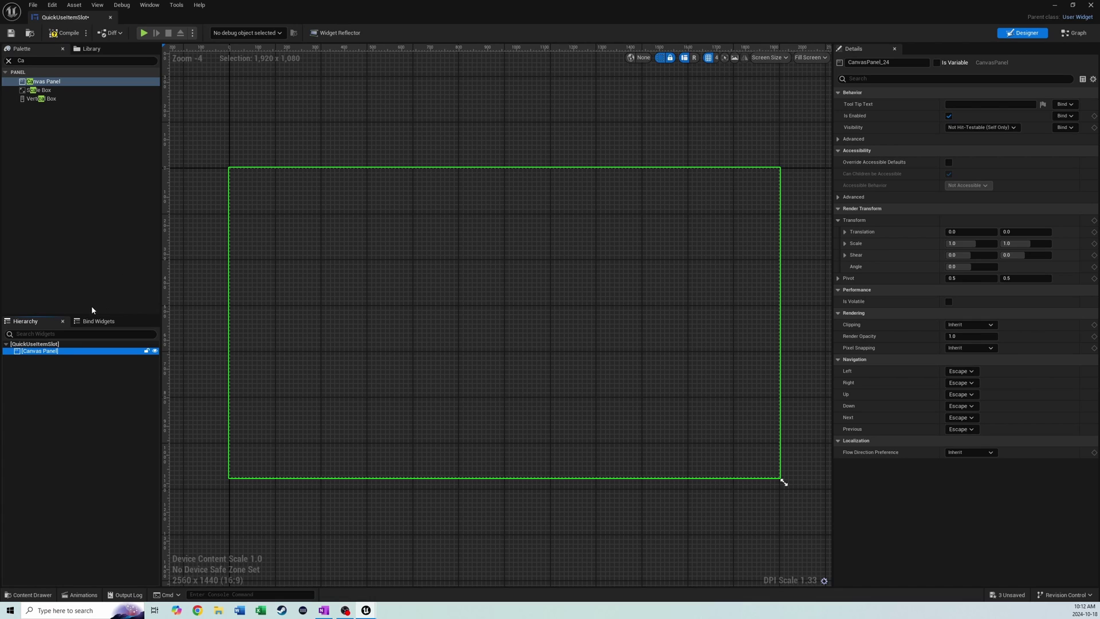
click(38, 60)
text(Size)
key(Tab)
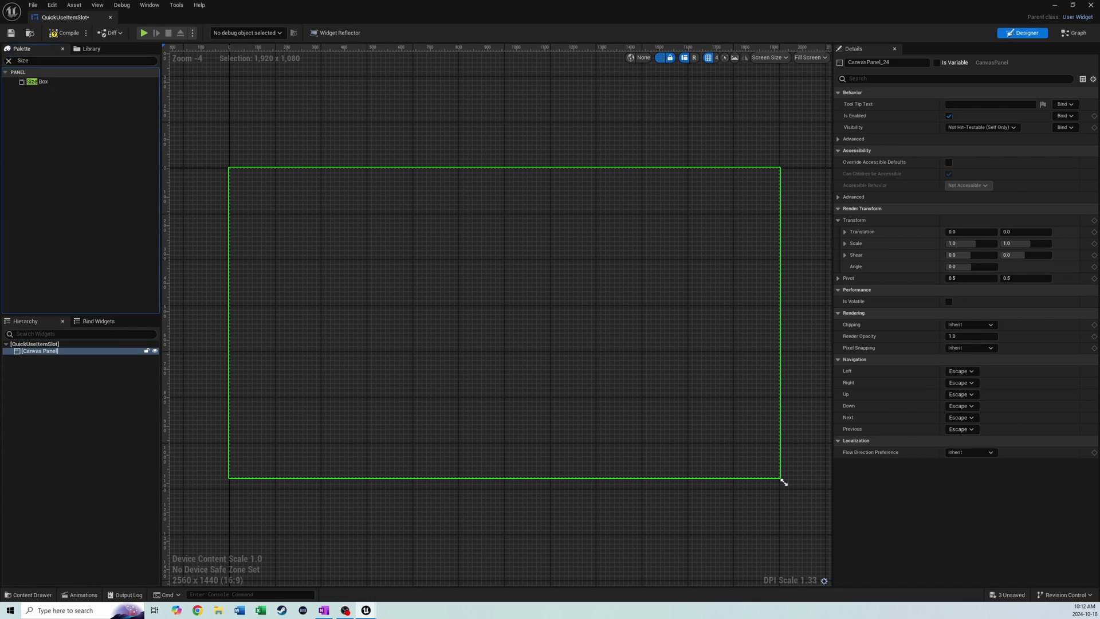
drag(38, 81, 47, 360)
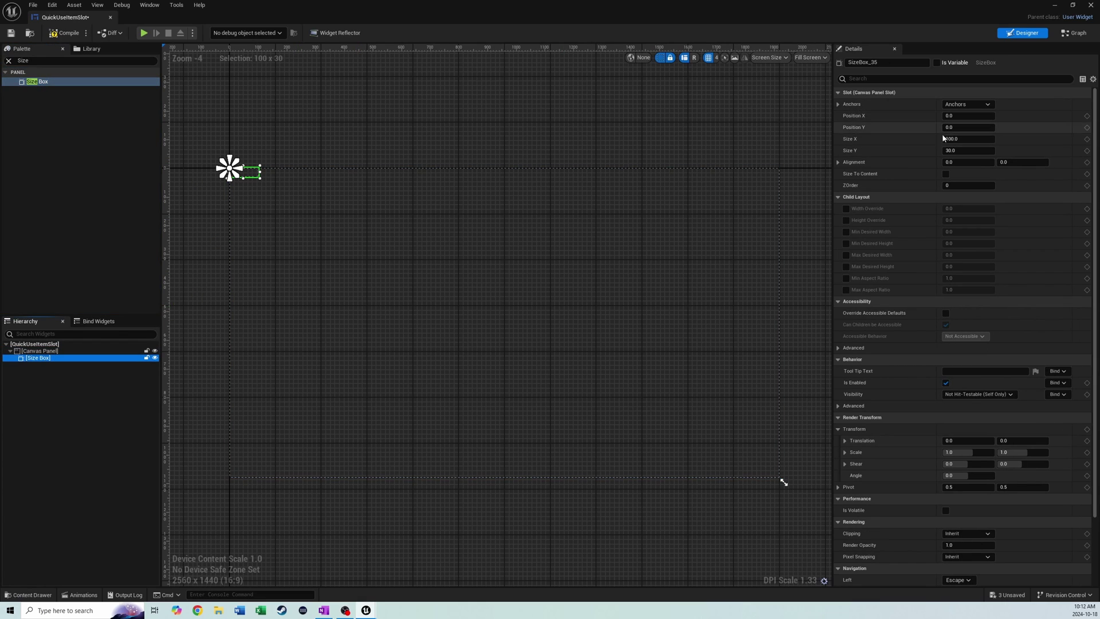
Step: Set the Size Box's Size X and Size Y to 200
click(965, 138)
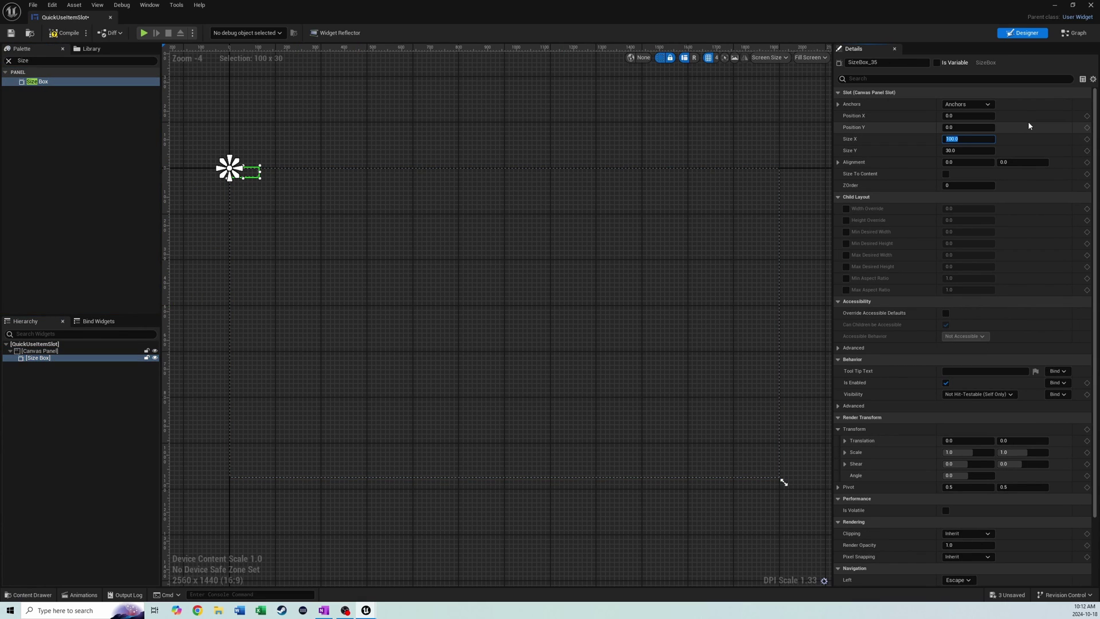
text(20)
key(Return)
text(200)
key(Tab)
text(200)
key(Return)
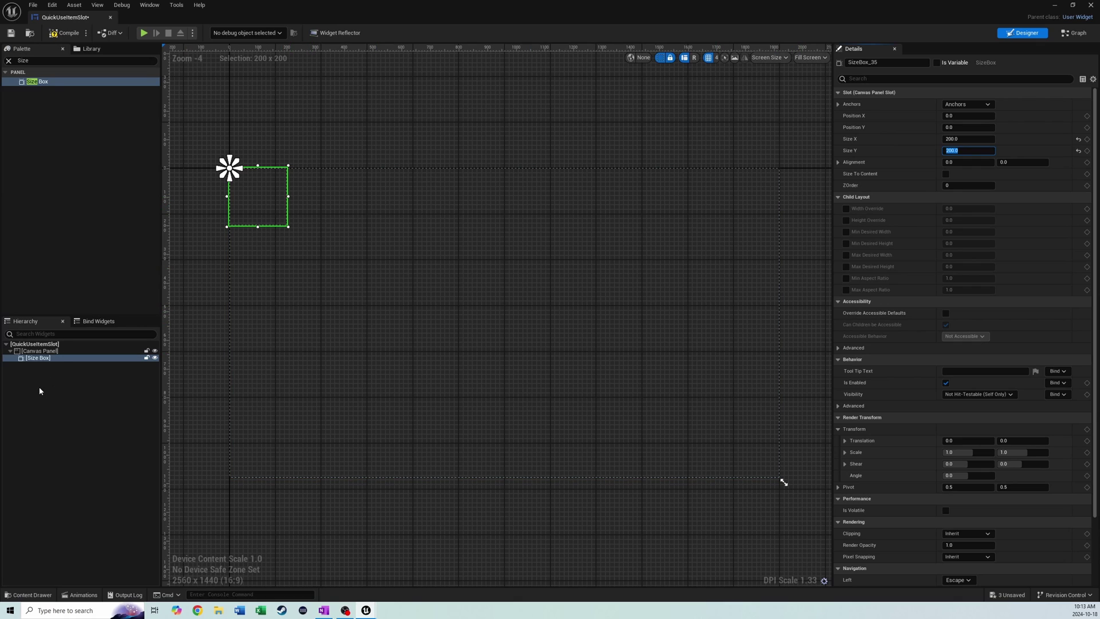
click(12, 59)
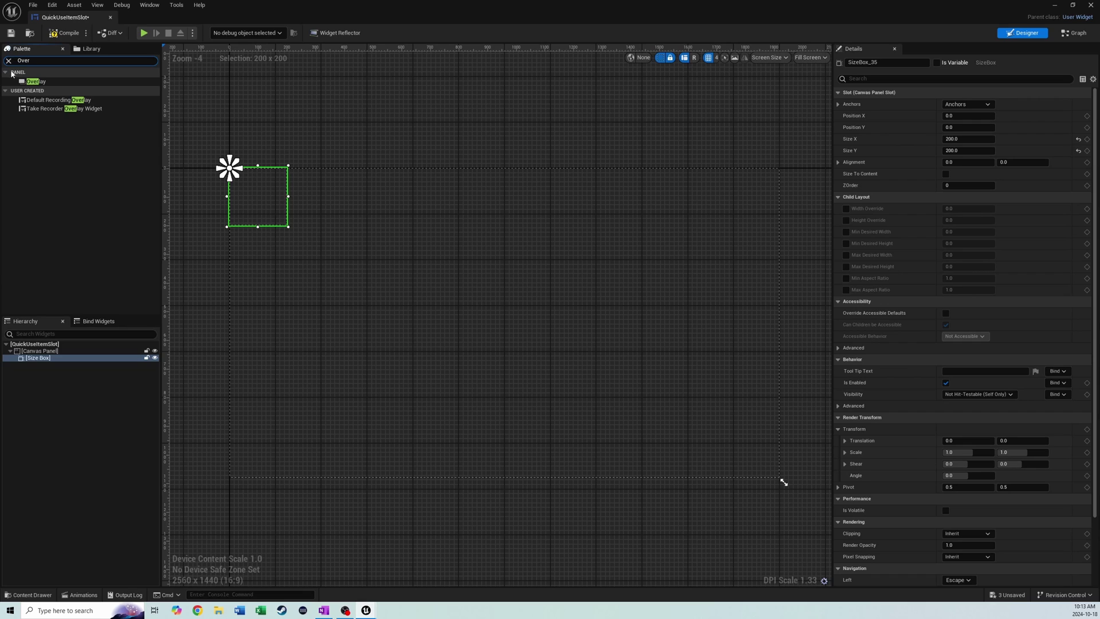
Step: Nest an Overlay in the Size Box, add a fill-aligned Image_43, and duplicate it
drag(35, 81, 28, 361)
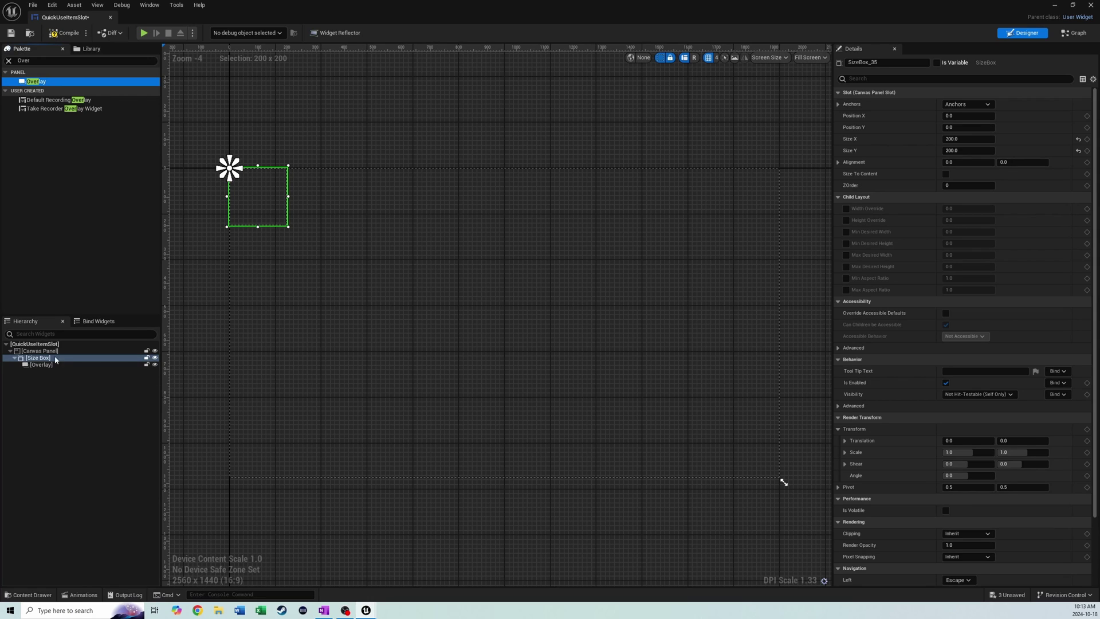
click(26, 365)
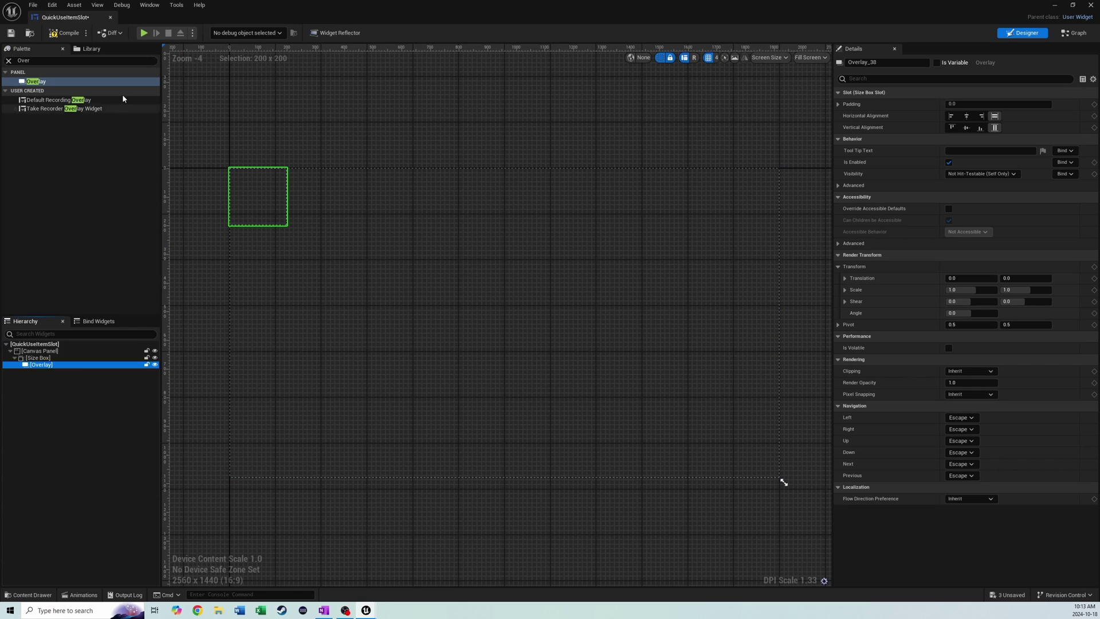
click(47, 61)
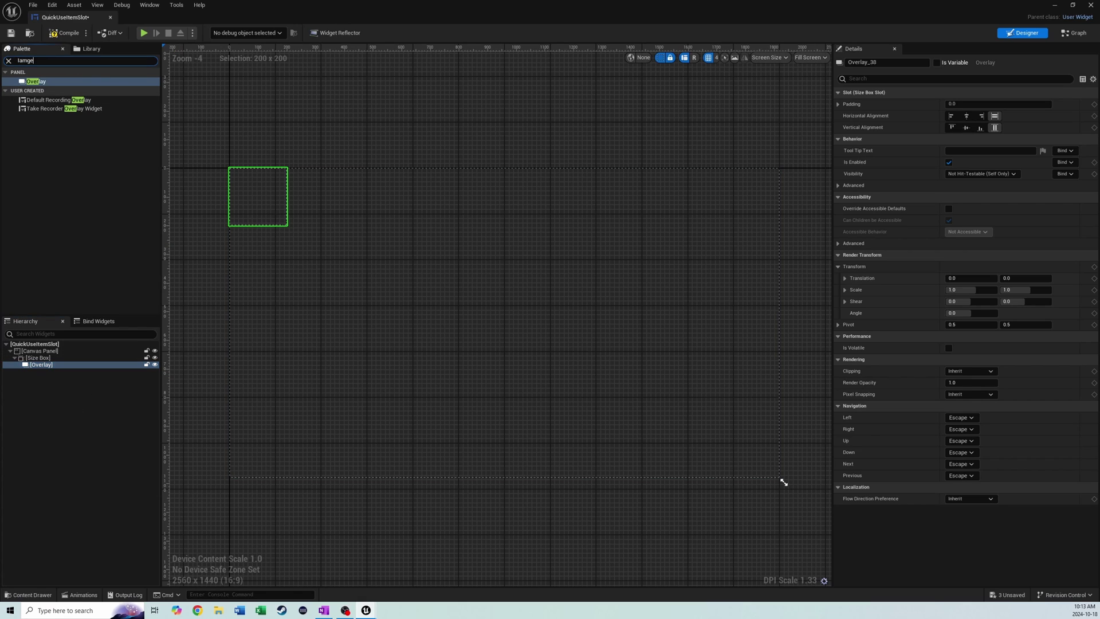
key(BackSpace)
text(mage)
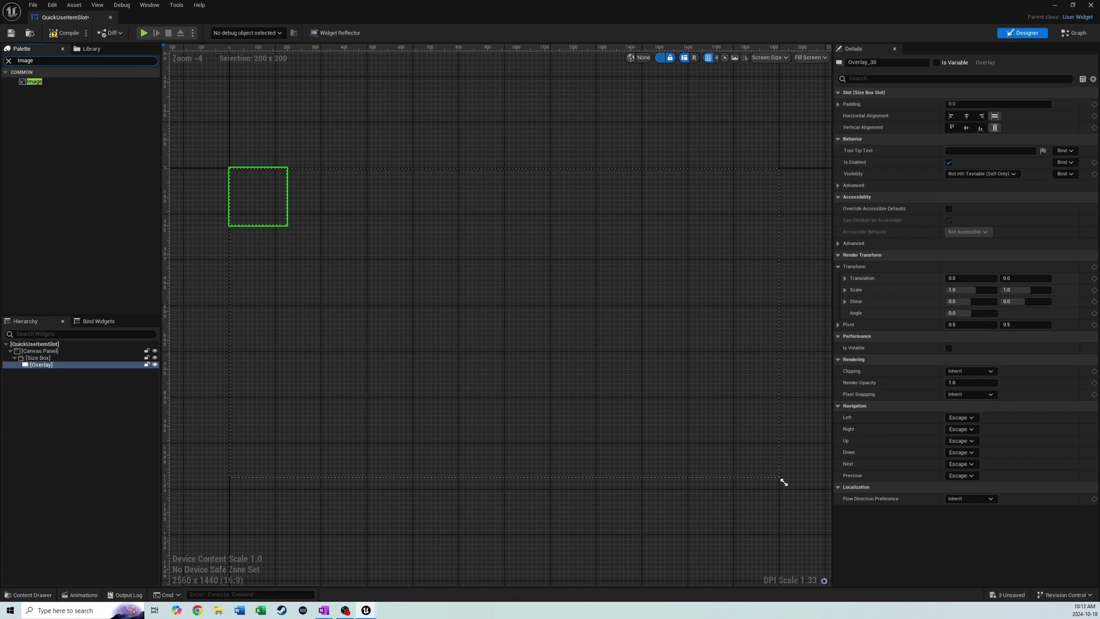
drag(35, 81, 63, 372)
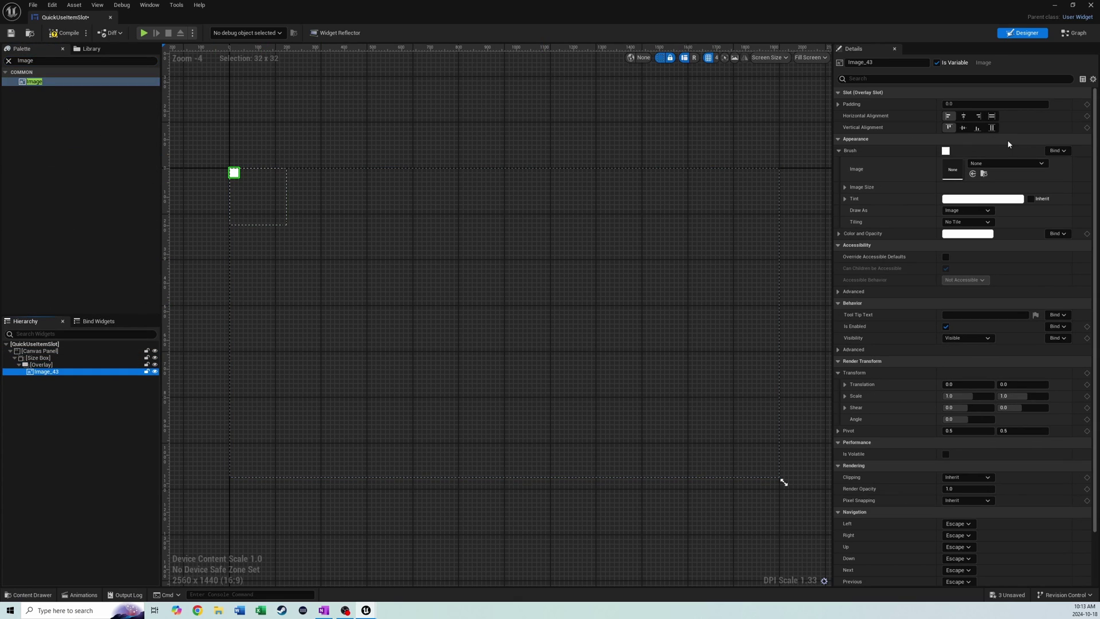
click(992, 117)
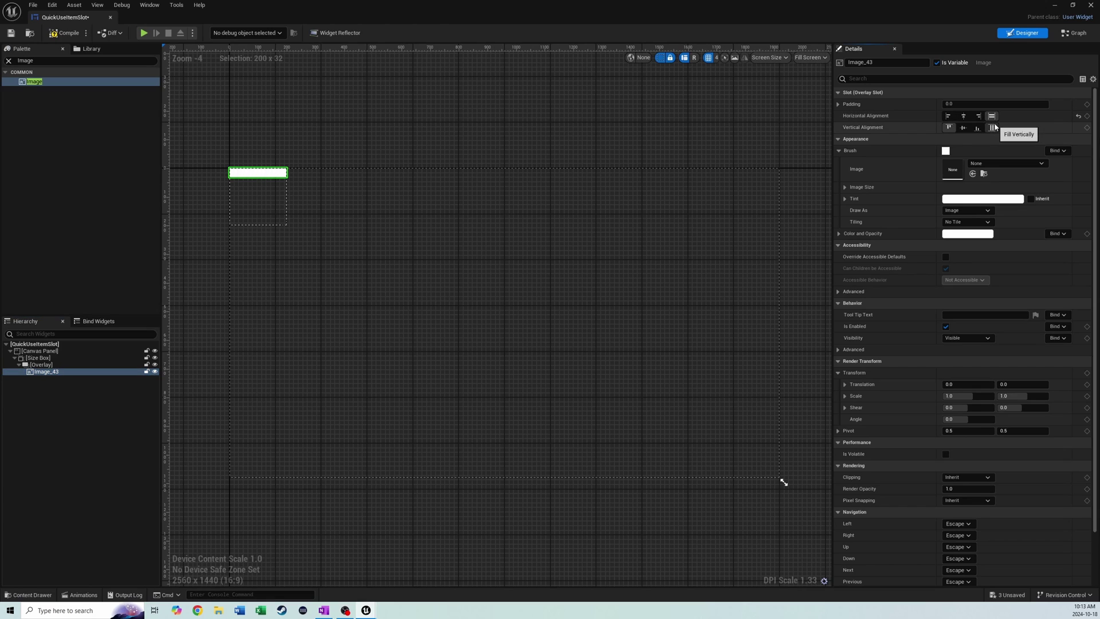
click(992, 127)
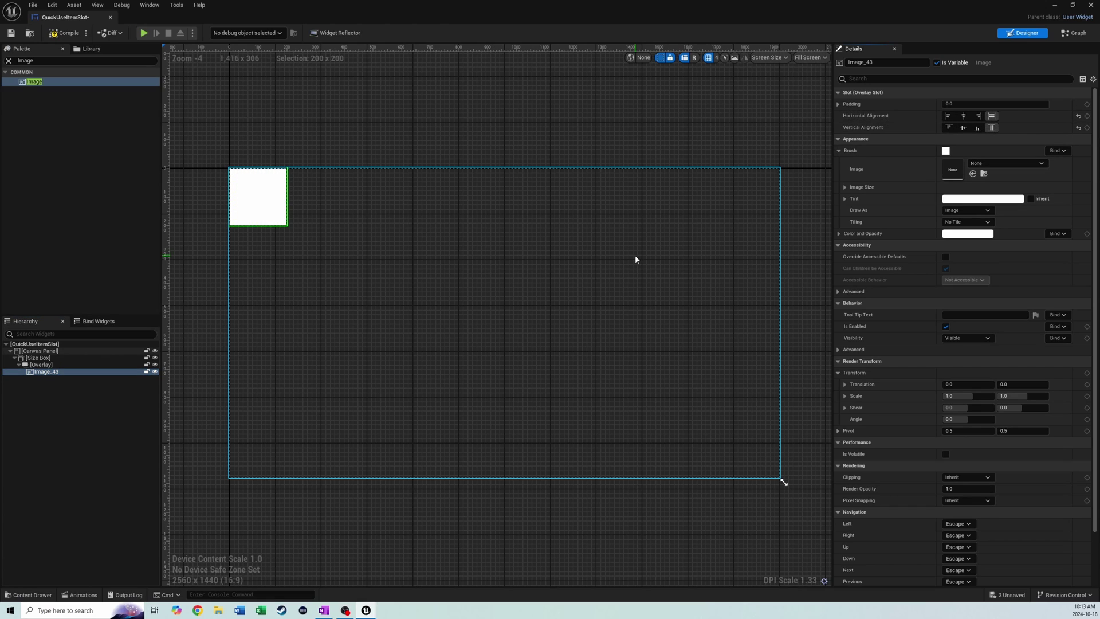
click(38, 375)
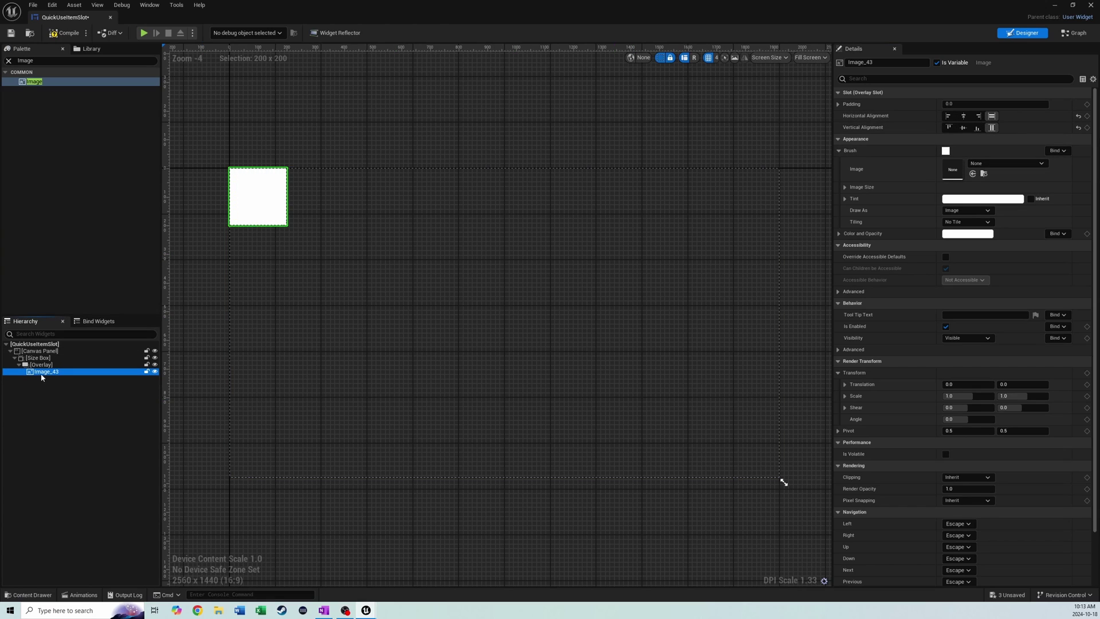
key(ctrl+d)
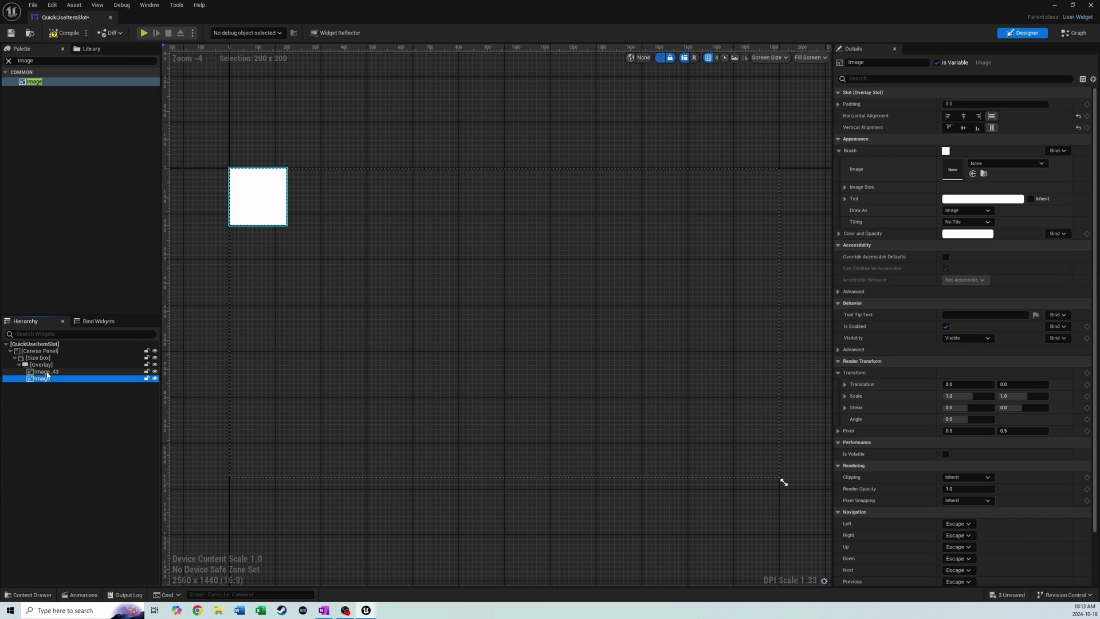
Step: Rename Image_43 to SlotBG
click(45, 373)
click(45, 373)
text(K)
key(BackSpace)
text(SlotBG)
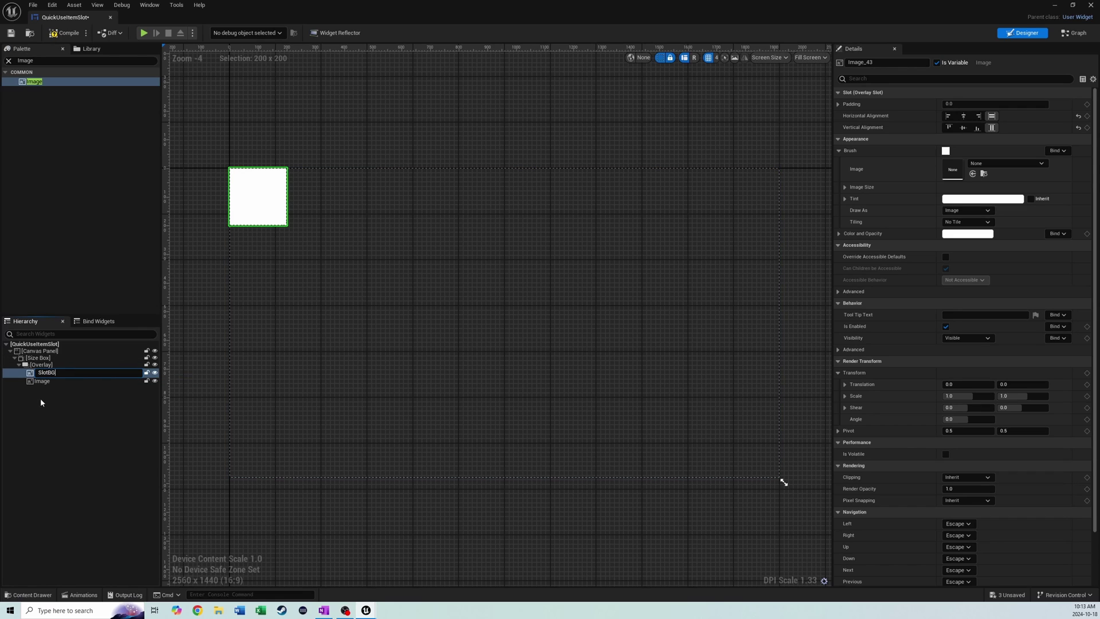
click(42, 397)
Step: Rename the duplicate to Item Image and uncheck Is Variable on SlotBG
click(46, 380)
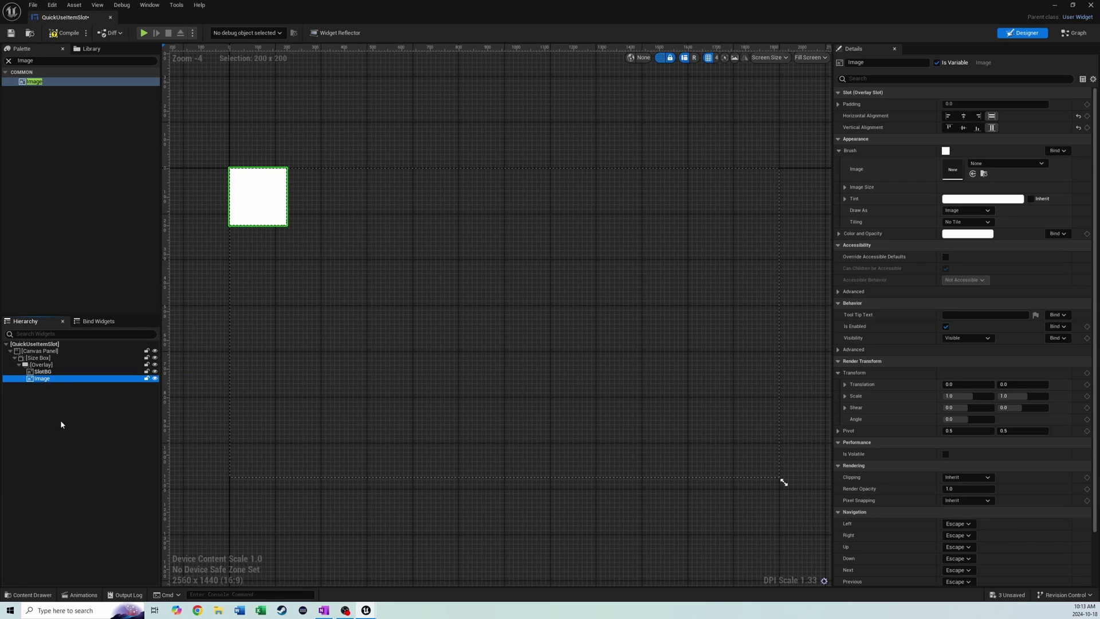
key(F2)
text(Ima)
key(BackSpace)
key(BackSpace)
text(te)
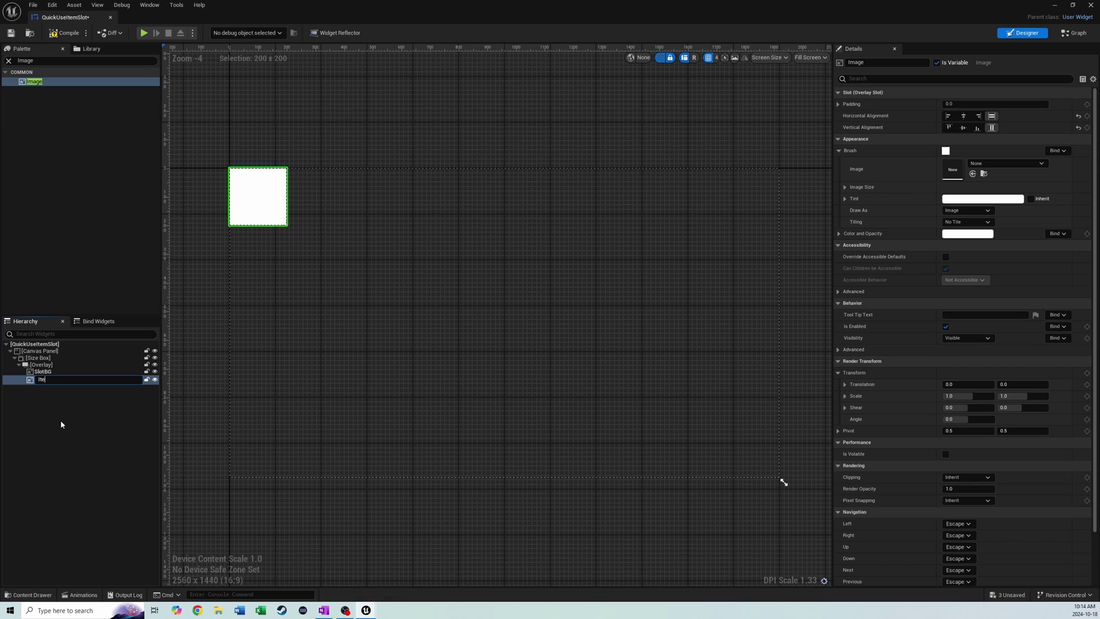
text(m Image)
key(Return)
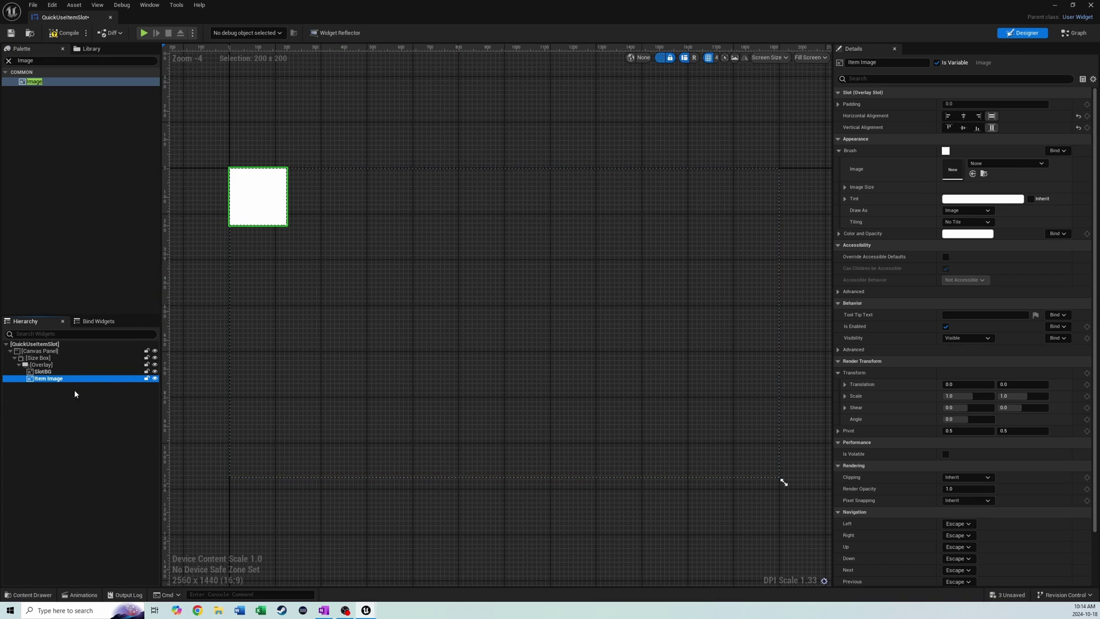
click(69, 371)
click(937, 63)
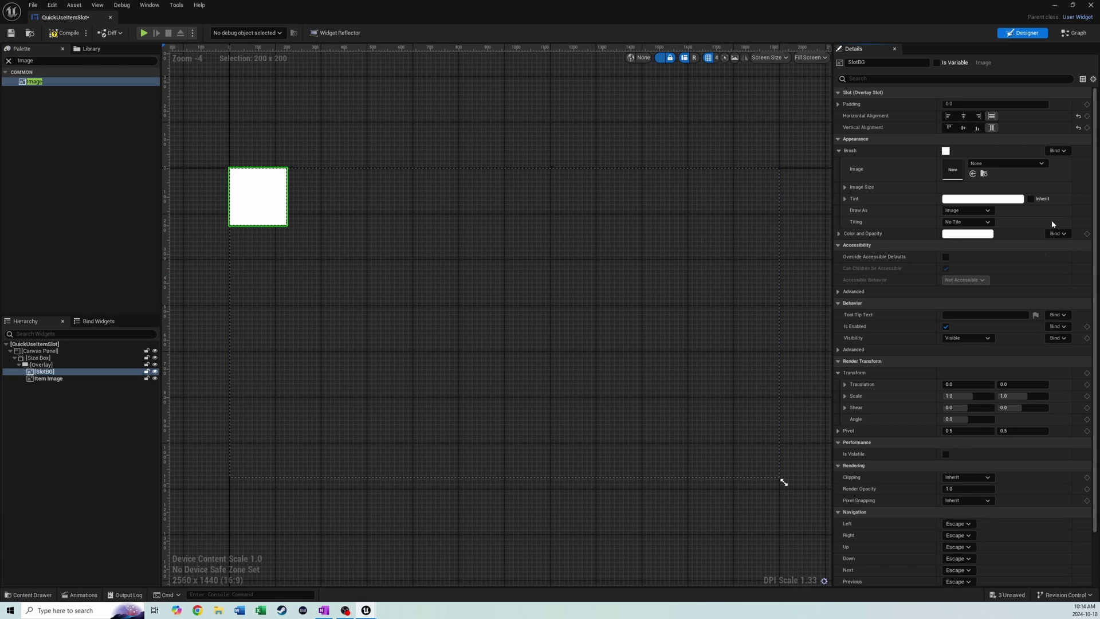
Step: Set SlotBG's brush image to the WhiteUICircle_2x texture
click(1024, 164)
text(w)
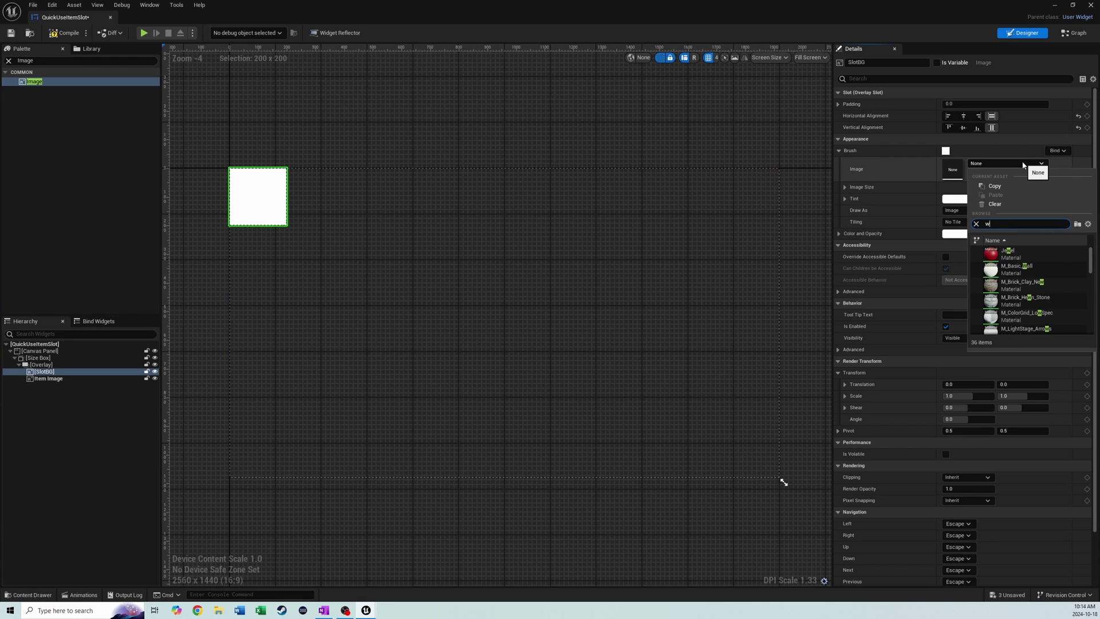
text(hite)
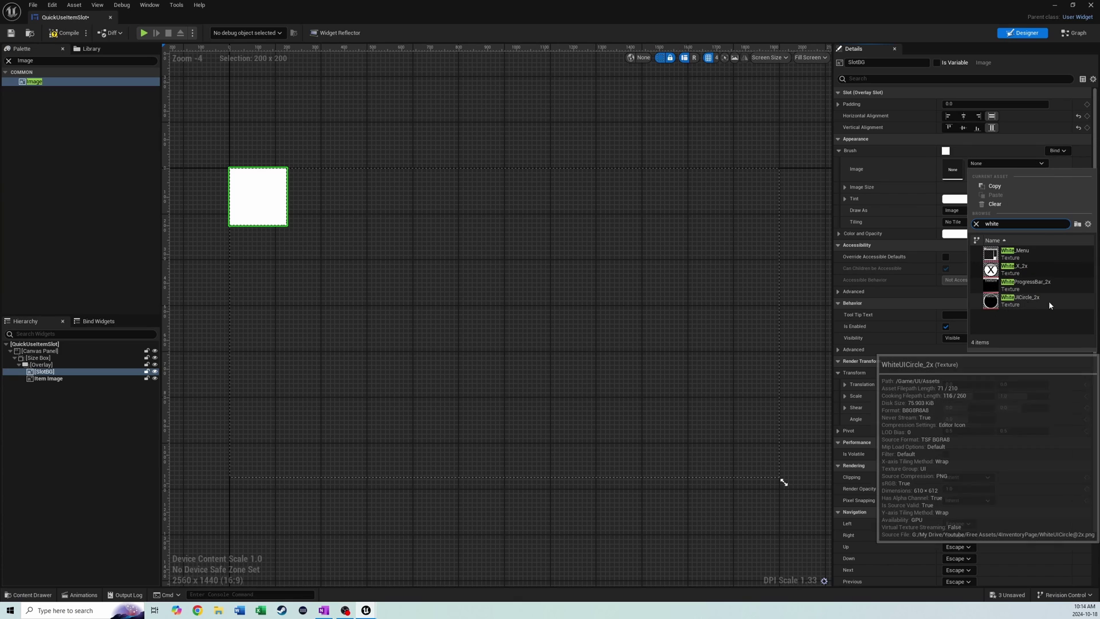
click(1020, 299)
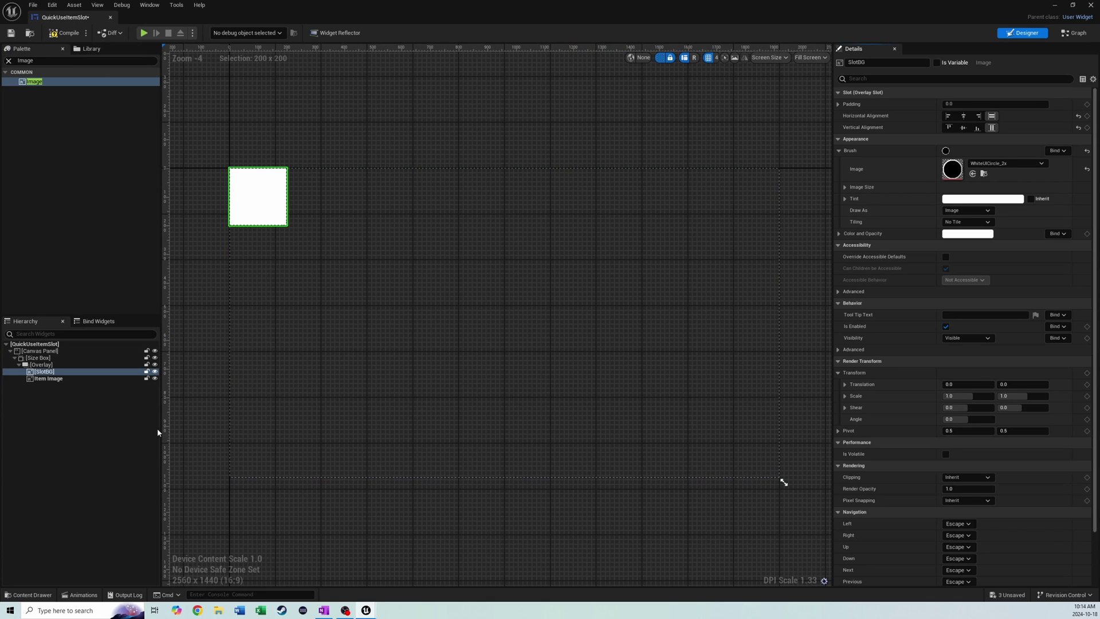
key(ctrl+space)
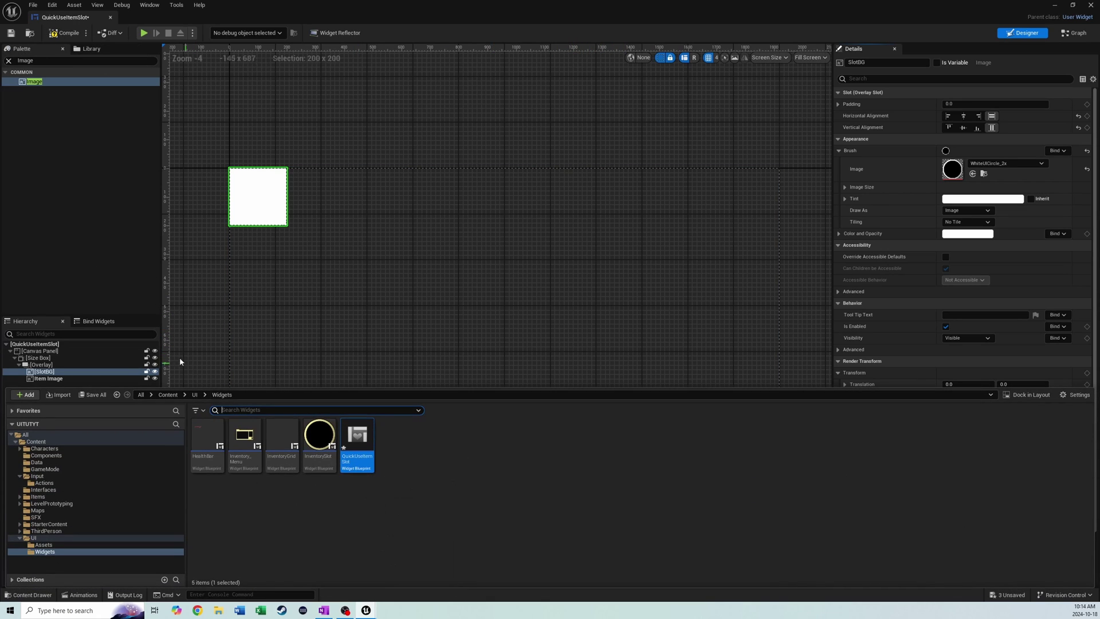
click(98, 266)
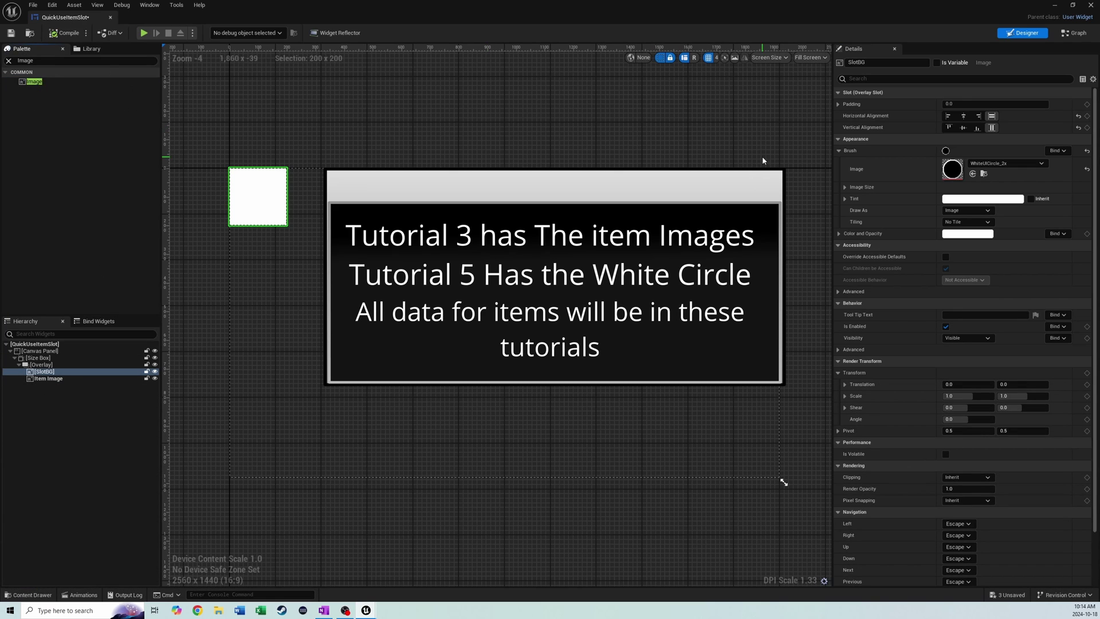
Step: Set Item Image's brush image to the Apple texture
click(50, 379)
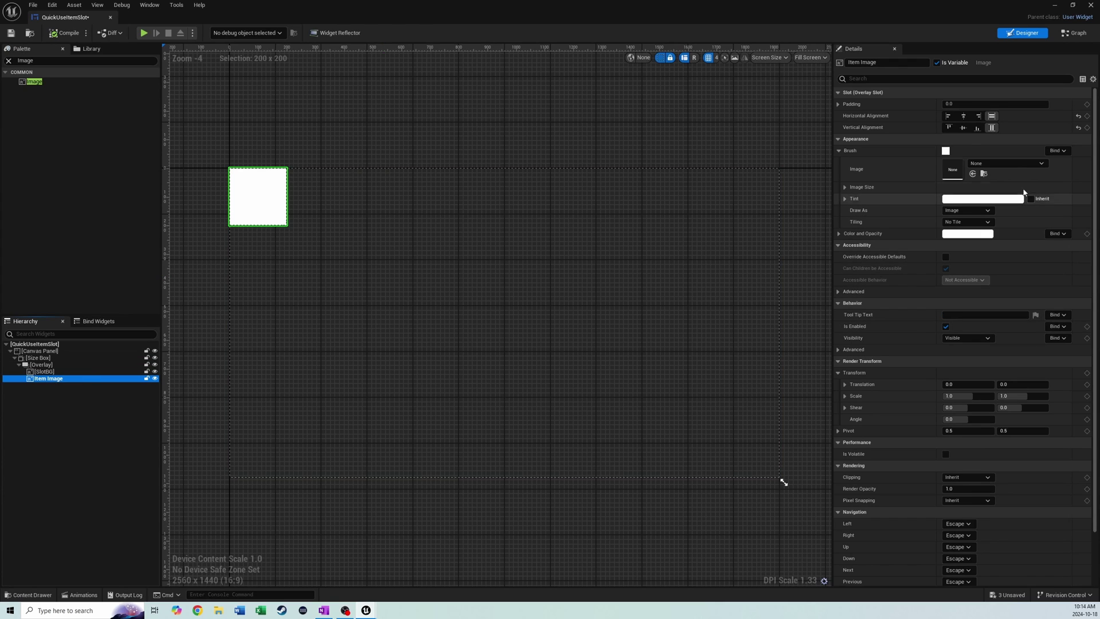
click(1004, 163)
click(1010, 253)
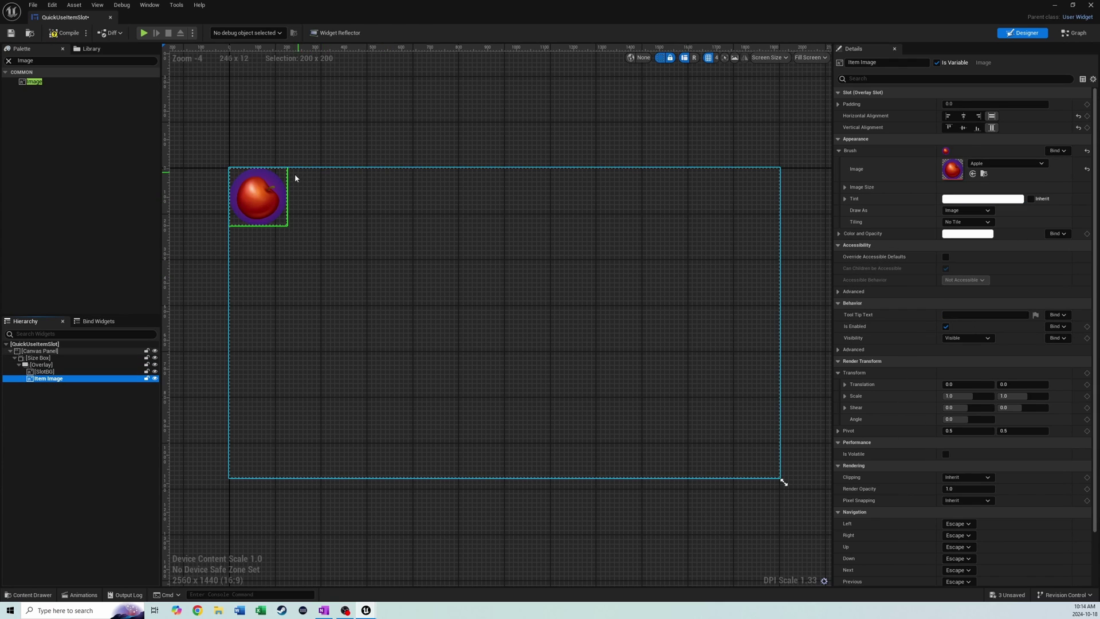
scroll(262, 207, up, 4)
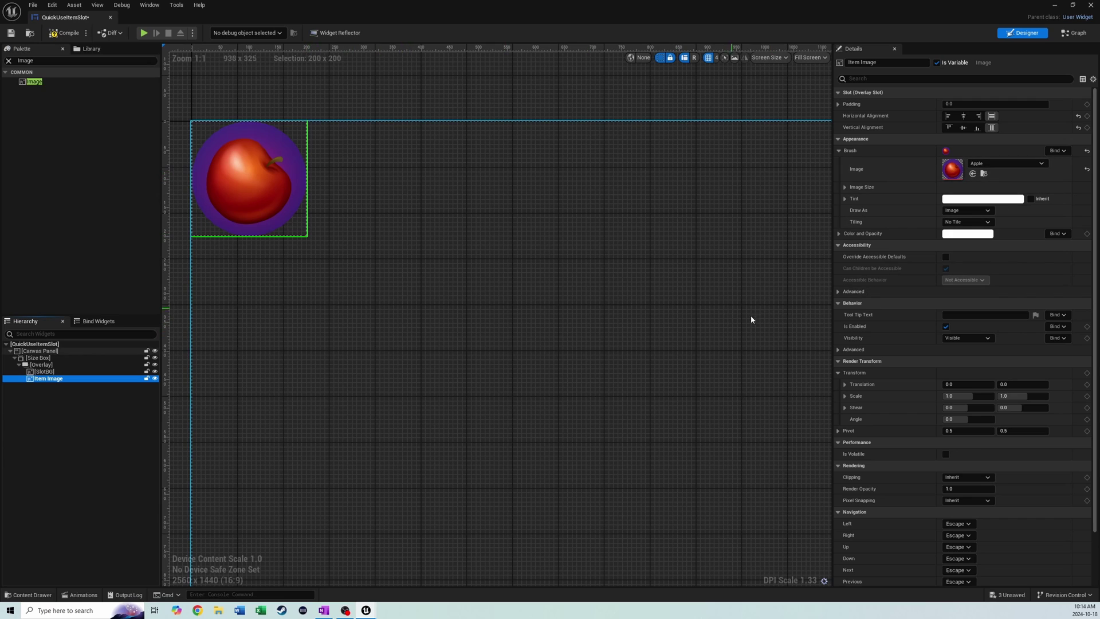
scroll(978, 410, down, 1)
click(963, 383)
Step: Scale Item Image's render transform to 0.85 on both axes
text(.85)
key(Tab)
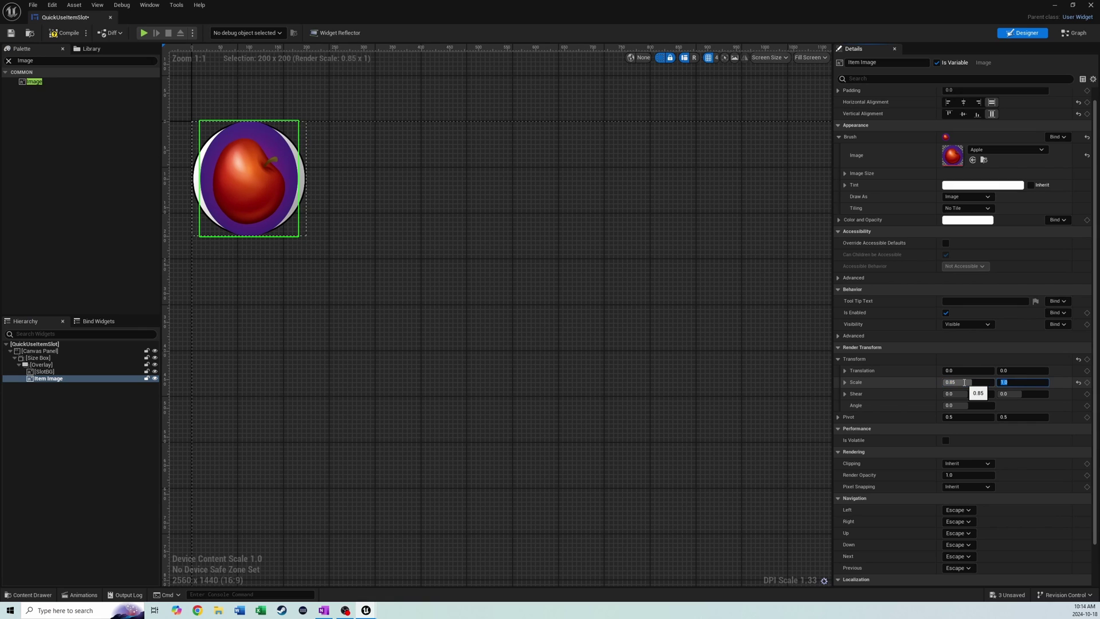
text(.85)
key(Return)
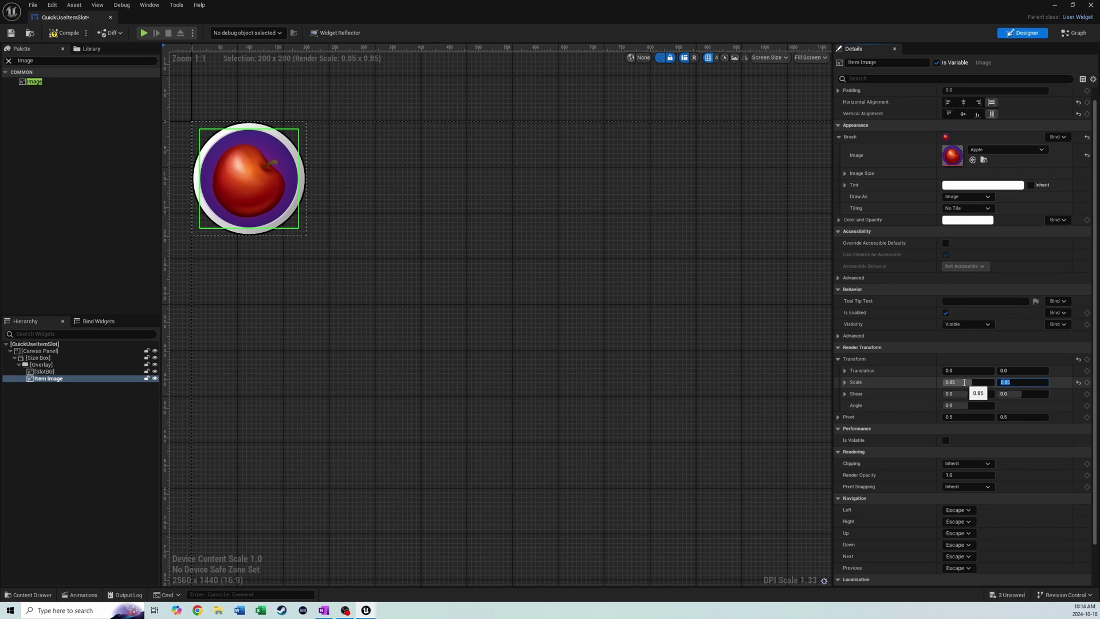
scroll(242, 172, up, 8)
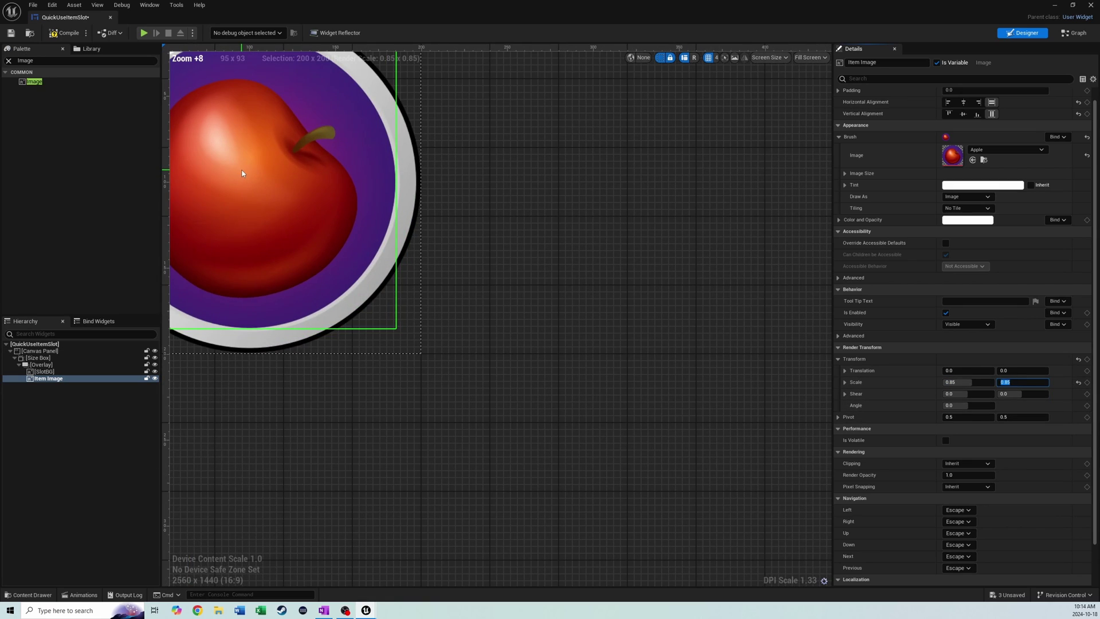
scroll(242, 173, down, 8)
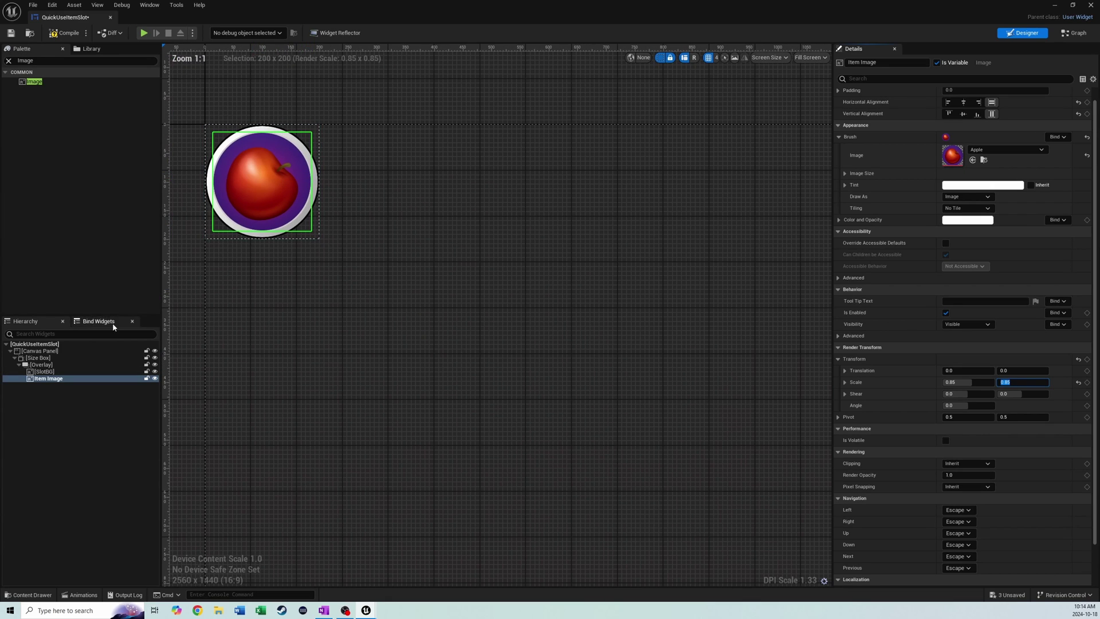
Step: Tint the SlotBG ring pale gold (FFECA1FF)
click(54, 372)
click(982, 185)
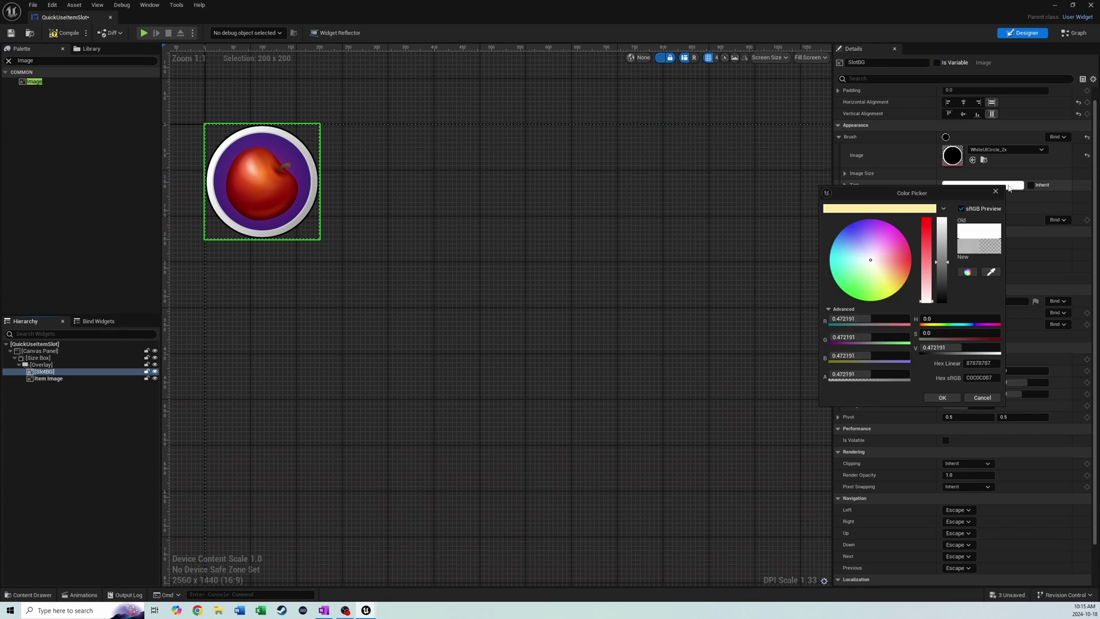
click(862, 209)
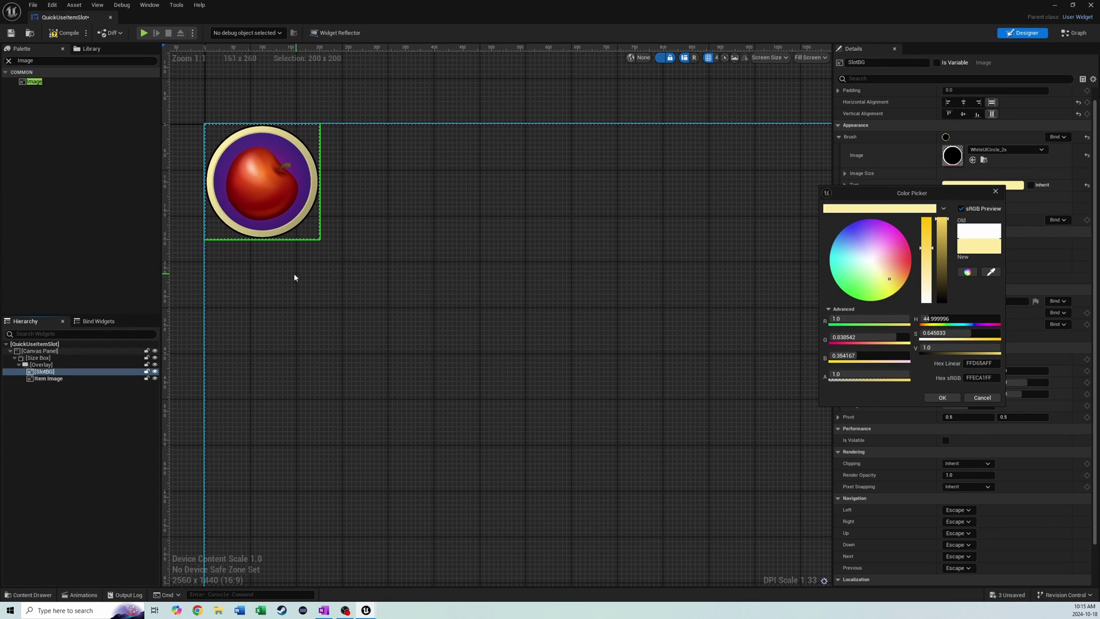
click(260, 288)
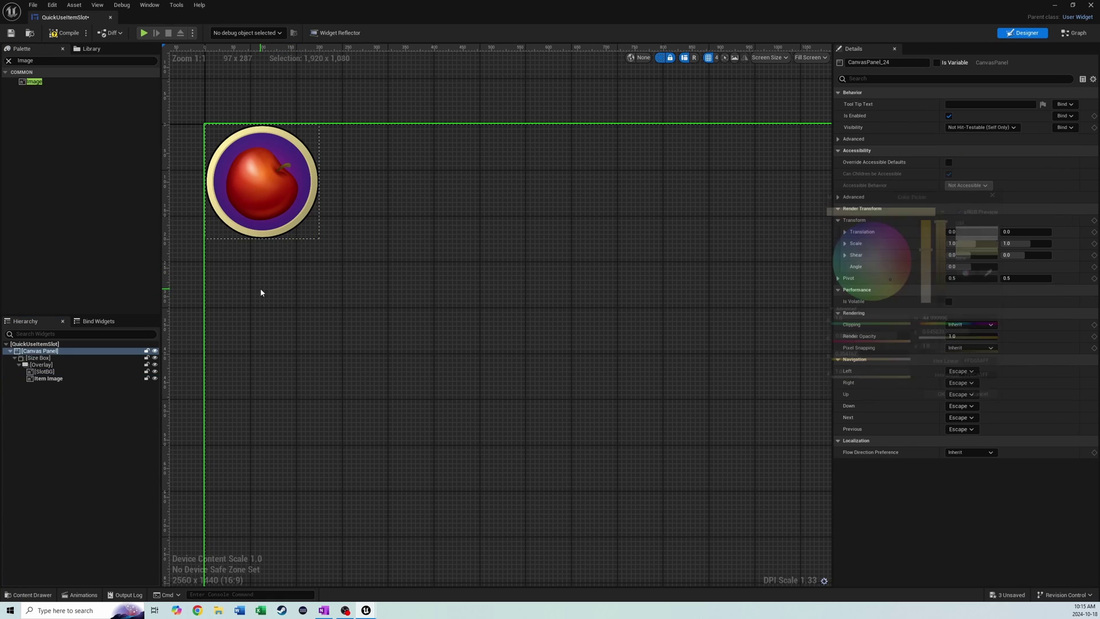
click(810, 57)
Step: Preview at Desired size and add a Progress Bar into the slot's Overlay
click(819, 100)
scroll(296, 181, up, 10)
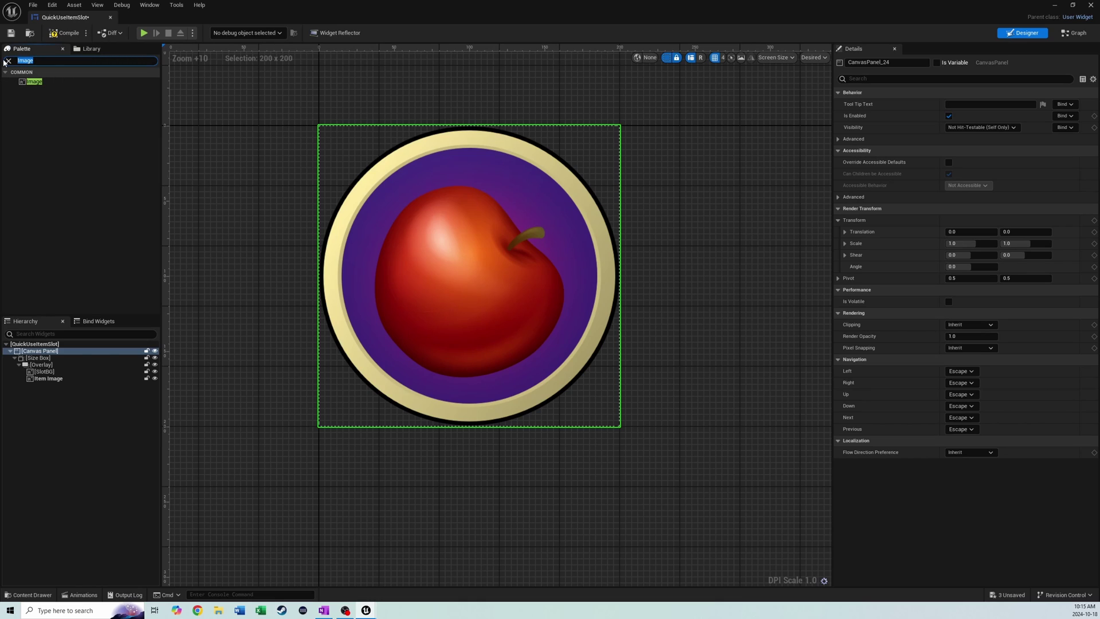
text(ogress)
click(61, 81)
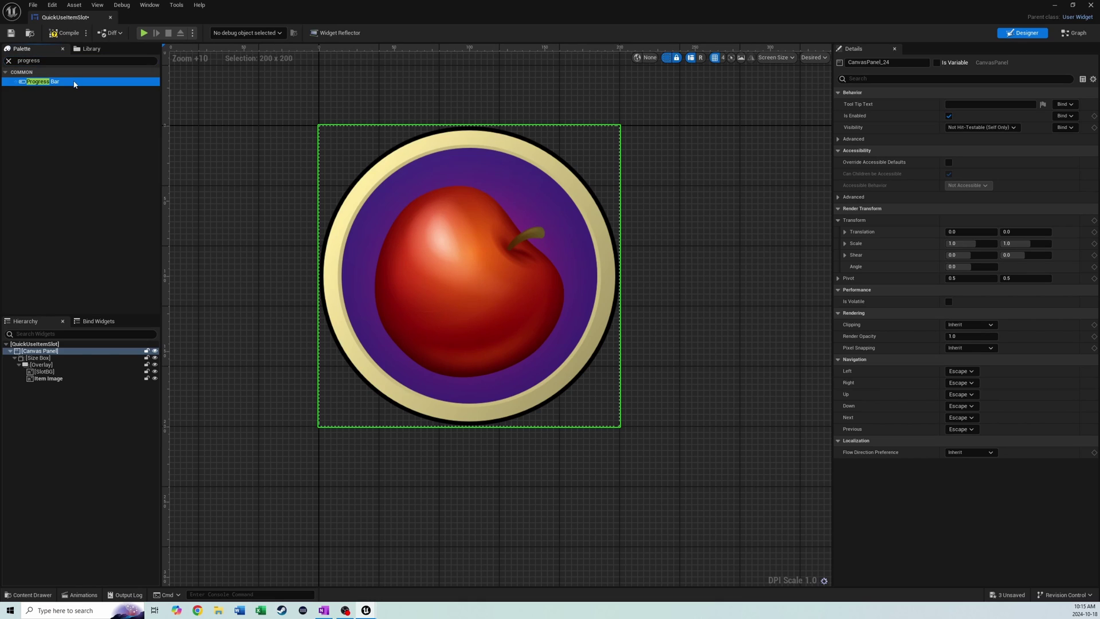
drag(121, 145, 84, 380)
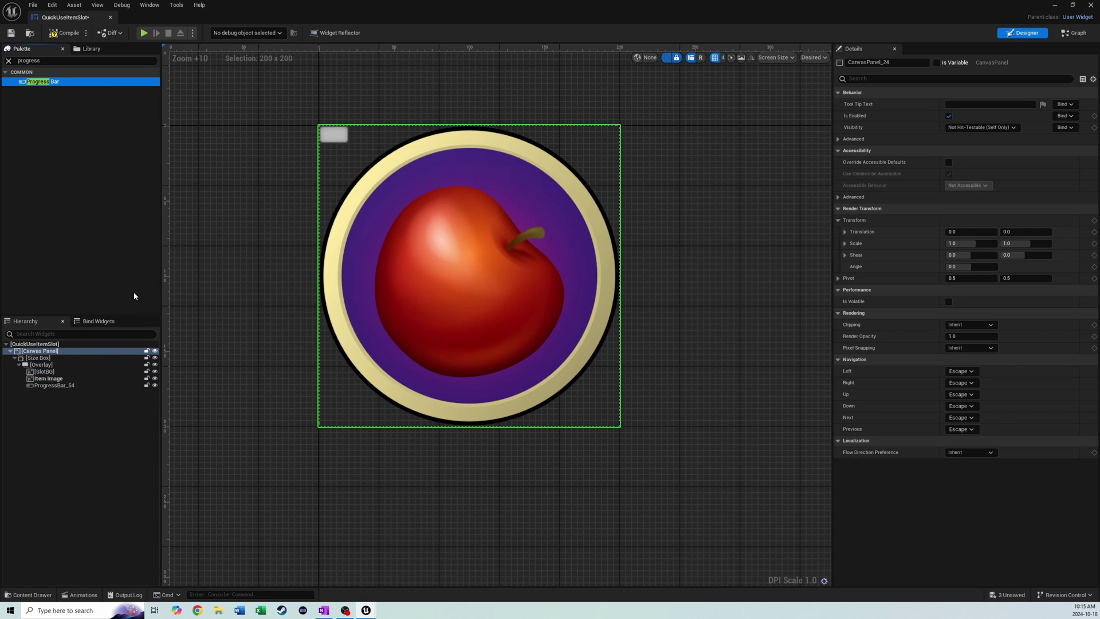
Step: Rename the new progress bar to ItemCooldownBar
click(105, 384)
key(F2)
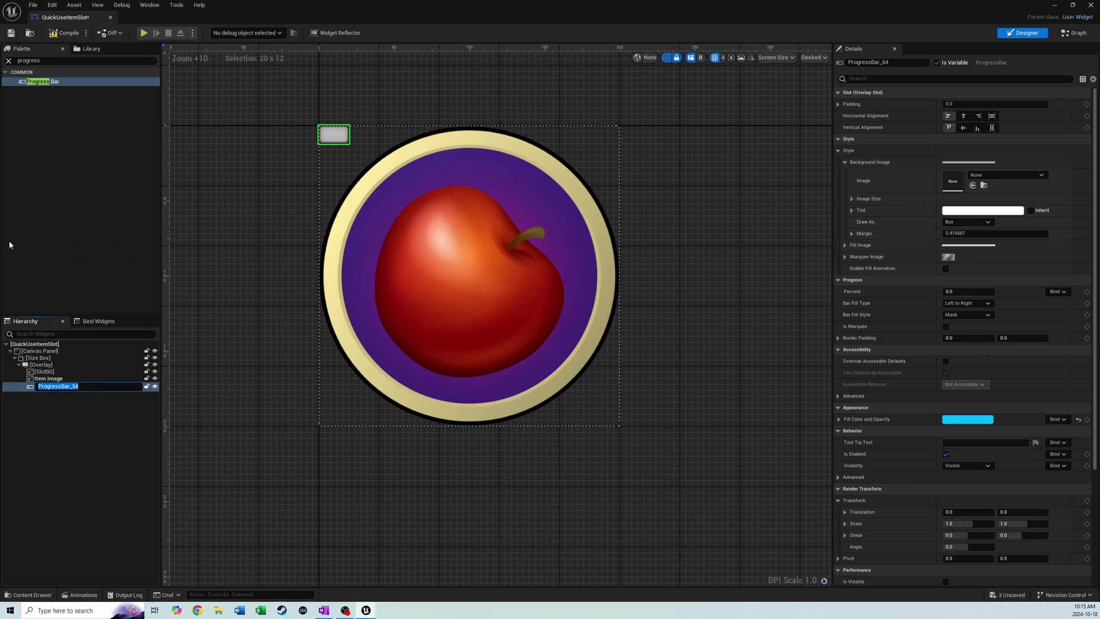
text(ItemCooldownBar)
key(Return)
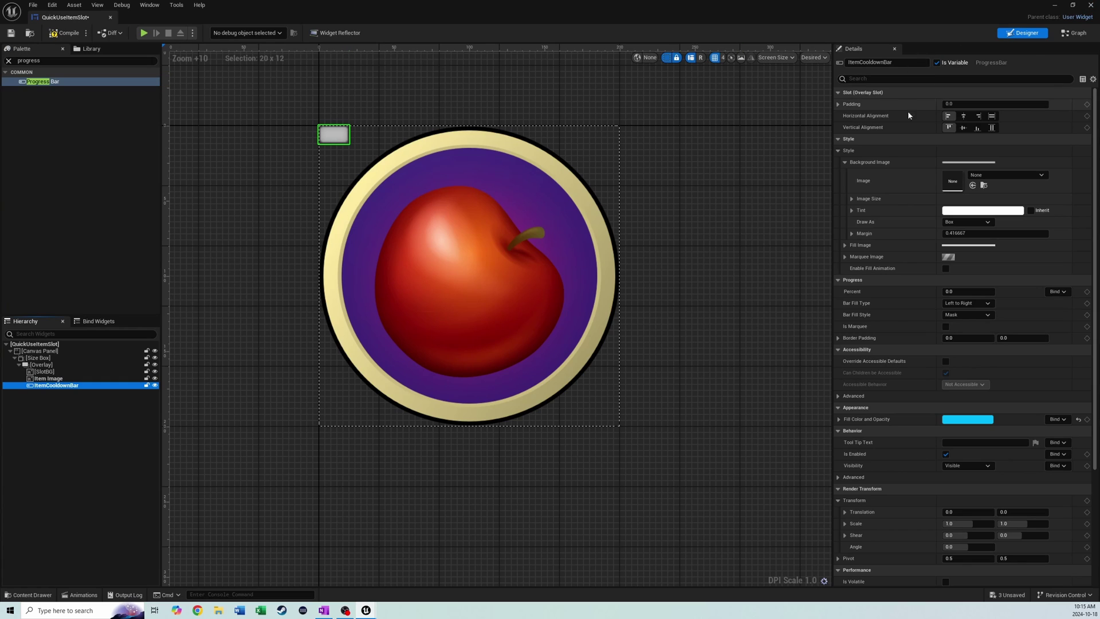
Step: Make the cooldown bar fill the overlay and set its render scale to 0.85 × 0.85
click(992, 116)
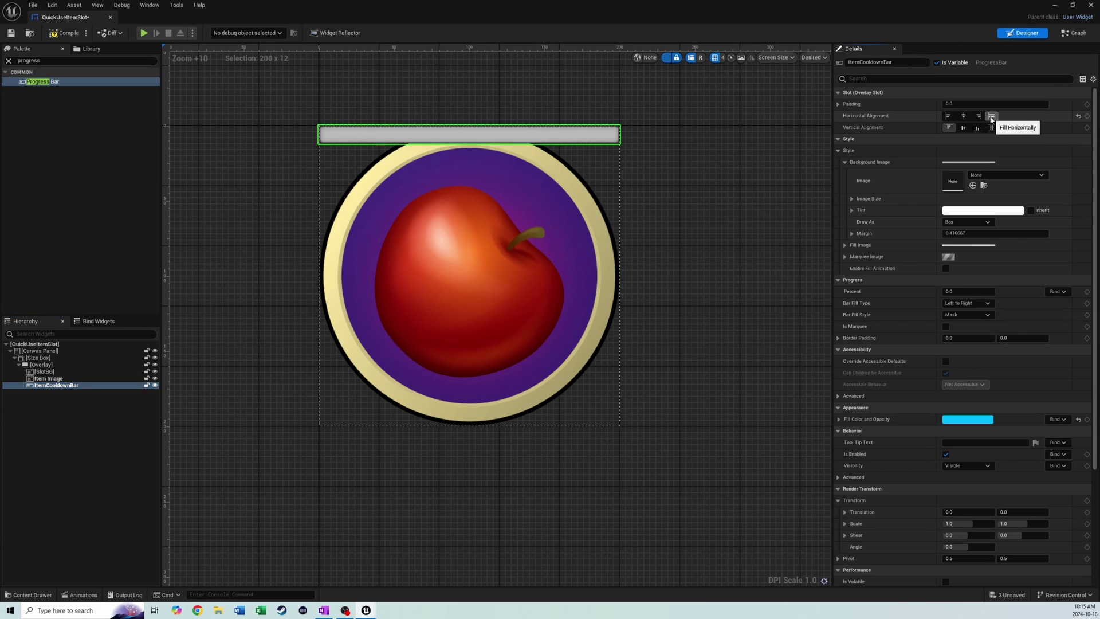
click(992, 127)
scroll(983, 239, down, 3)
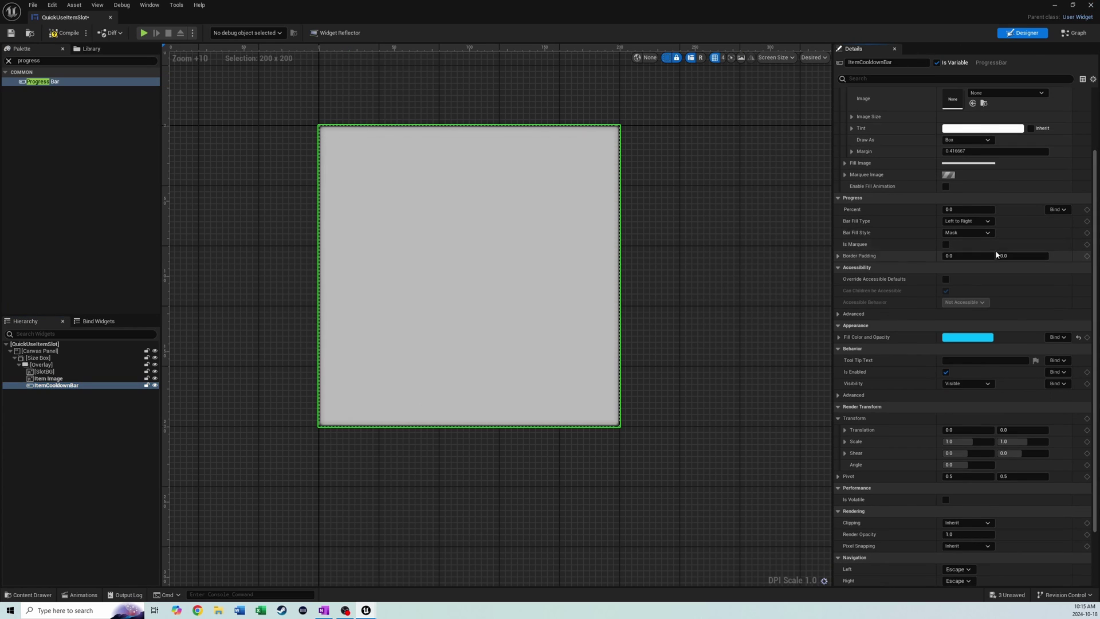
scroll(995, 254, down, 1)
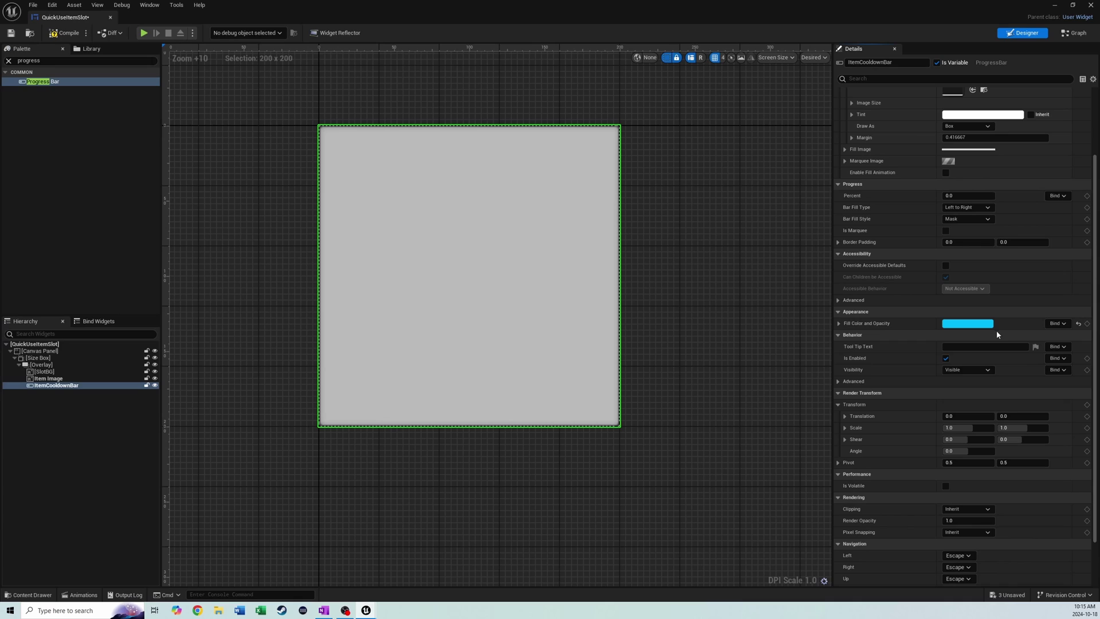
click(967, 428)
text(.85)
key(Tab)
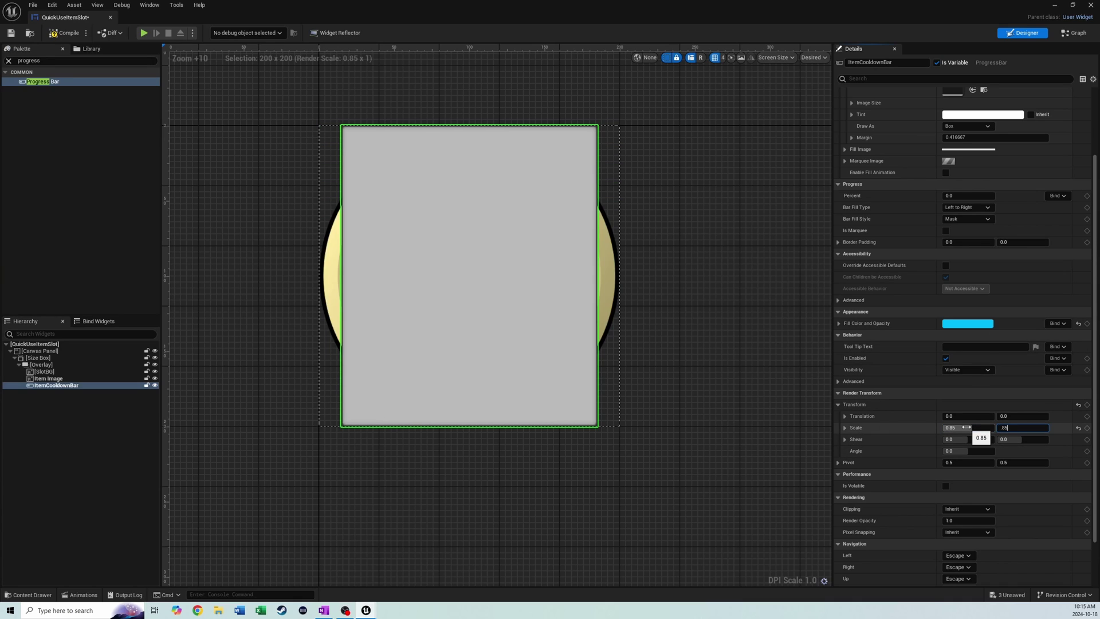
text(.85)
key(Return)
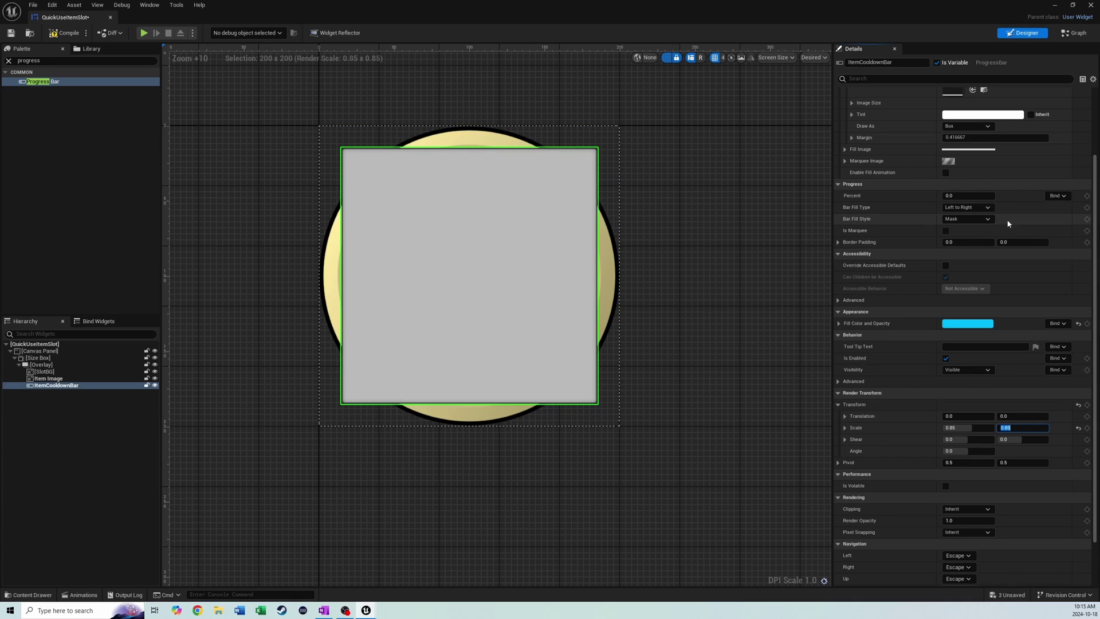
Step: Set the bar fill type to Bottom to Top and the background Draw As to Image
click(960, 208)
click(960, 265)
scroll(1007, 212, up, 3)
click(968, 195)
click(963, 228)
scroll(964, 229, up, 1)
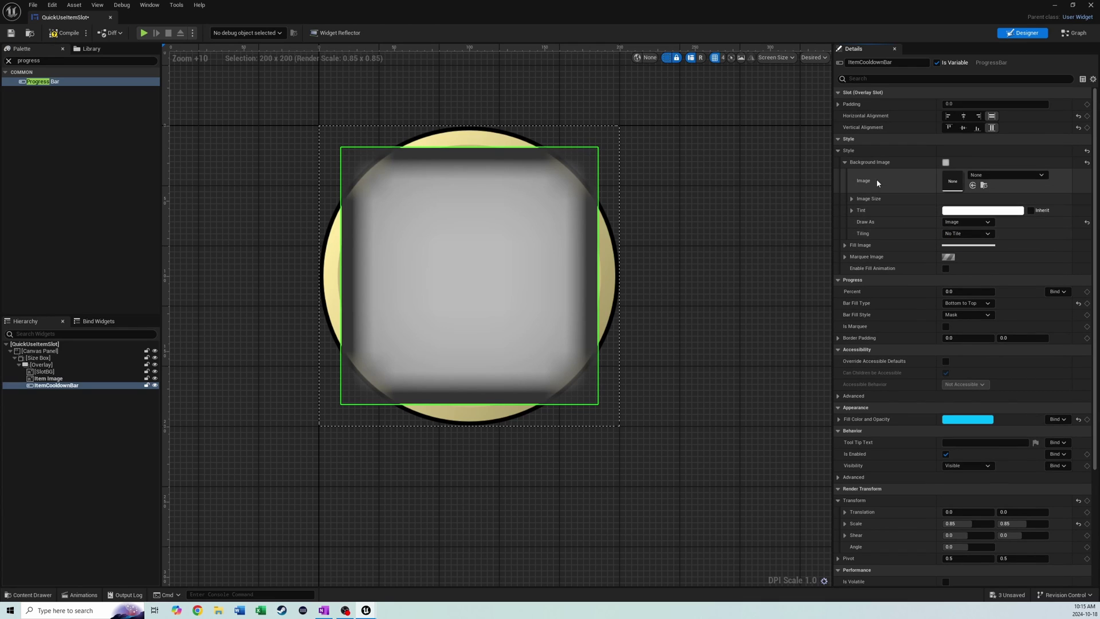
Step: Try the Apple texture as background, preview the fill percent, then clear the background image
click(1011, 175)
click(1009, 265)
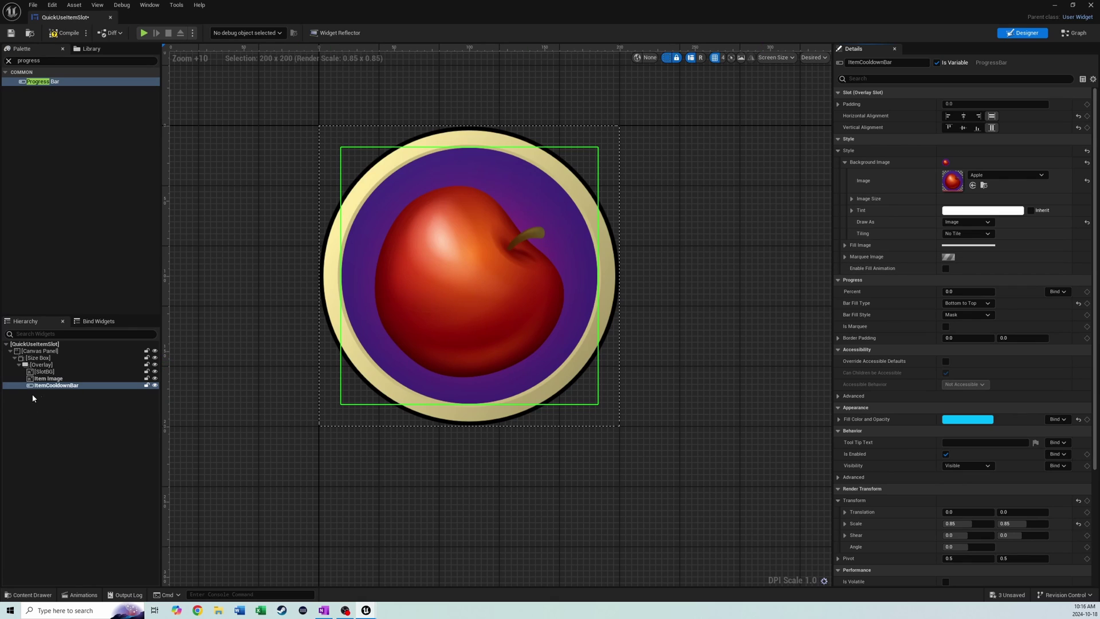
drag(968, 291, 1031, 291)
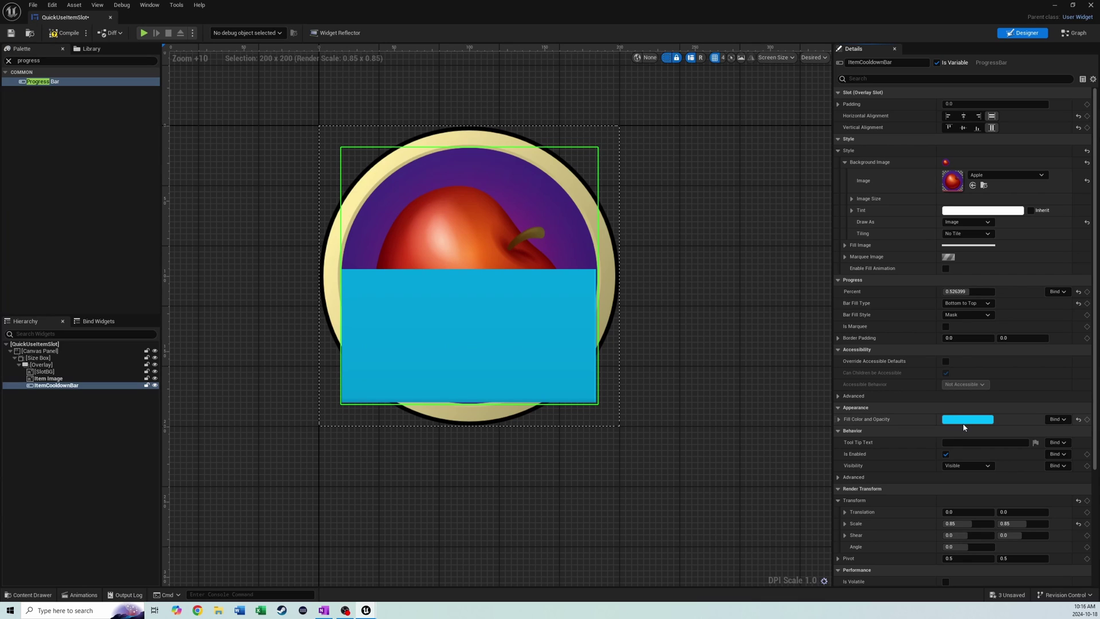
click(1007, 174)
click(1088, 182)
click(1089, 182)
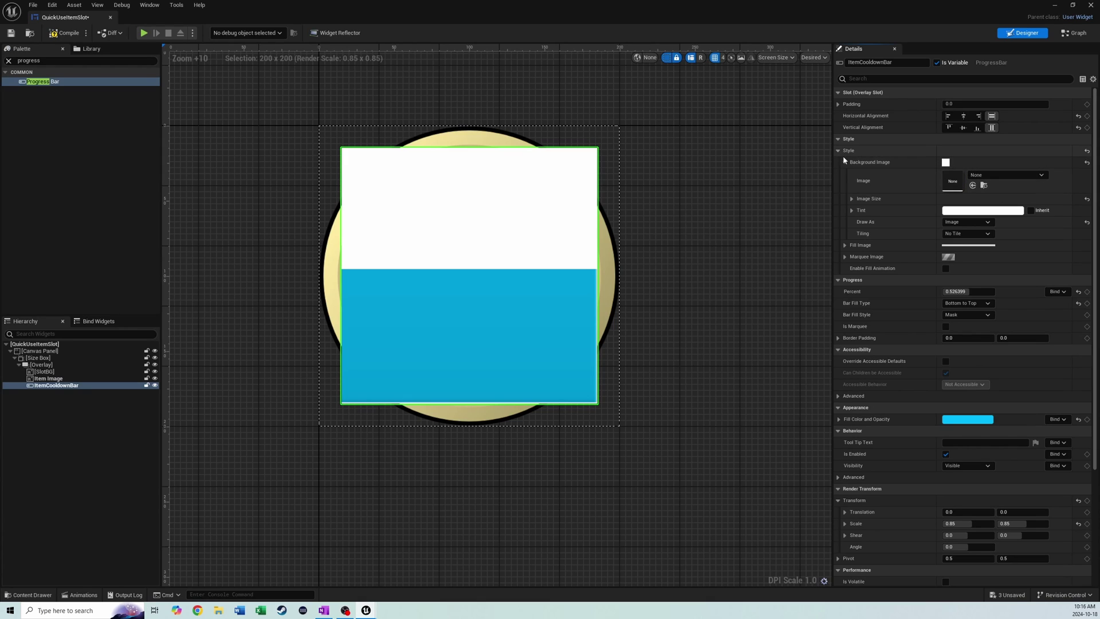
click(845, 162)
Step: Set the fill image to the Apple texture, drawn as Image
click(853, 174)
click(1007, 187)
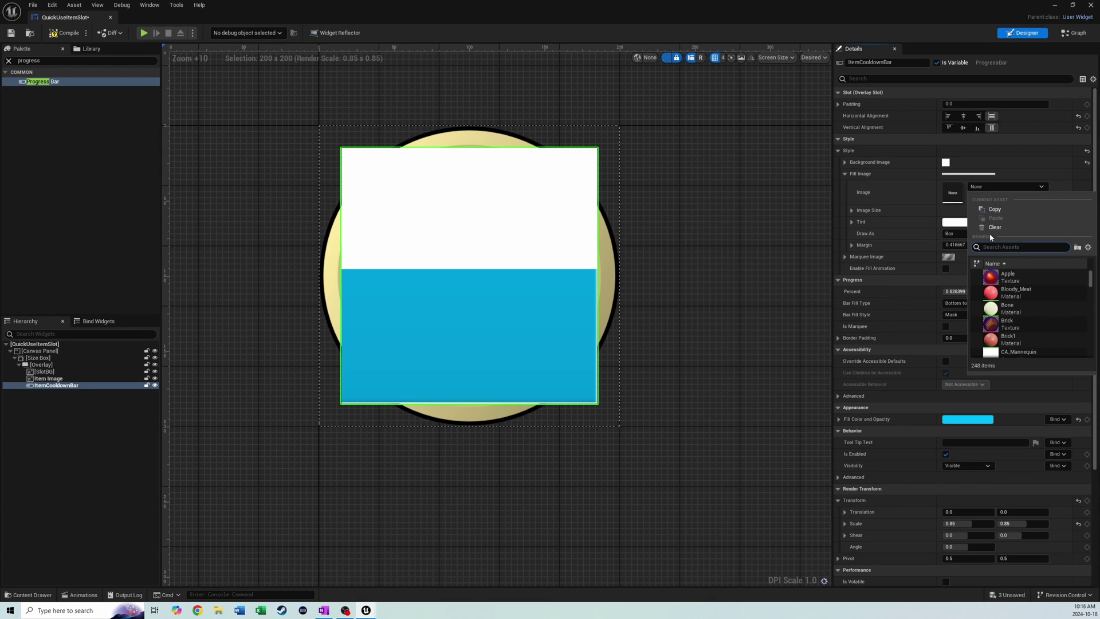
click(997, 268)
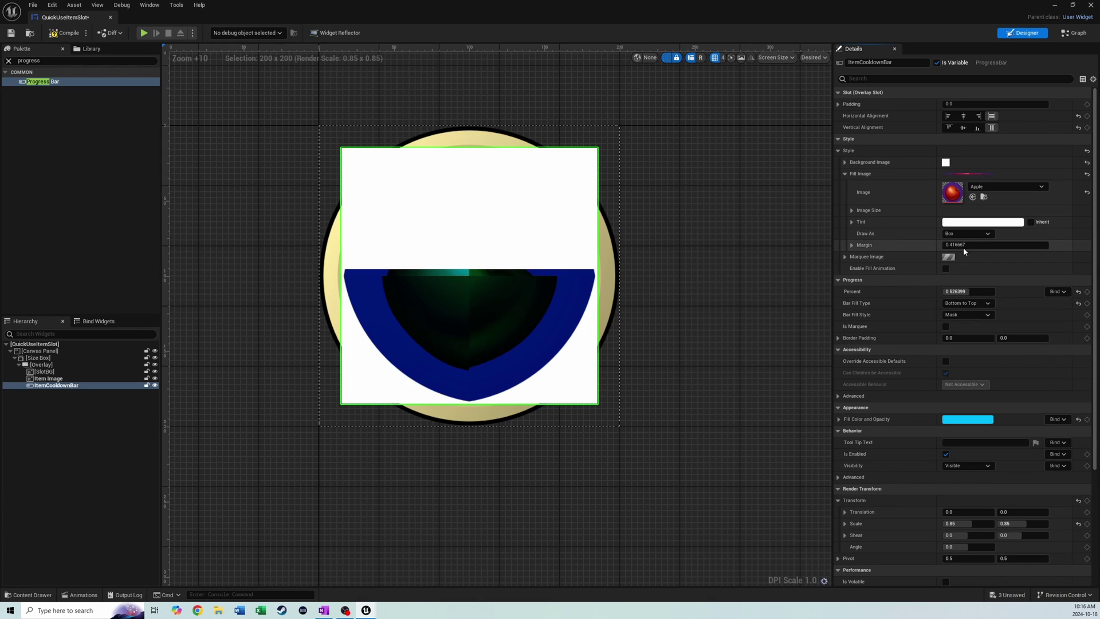
click(967, 234)
click(967, 266)
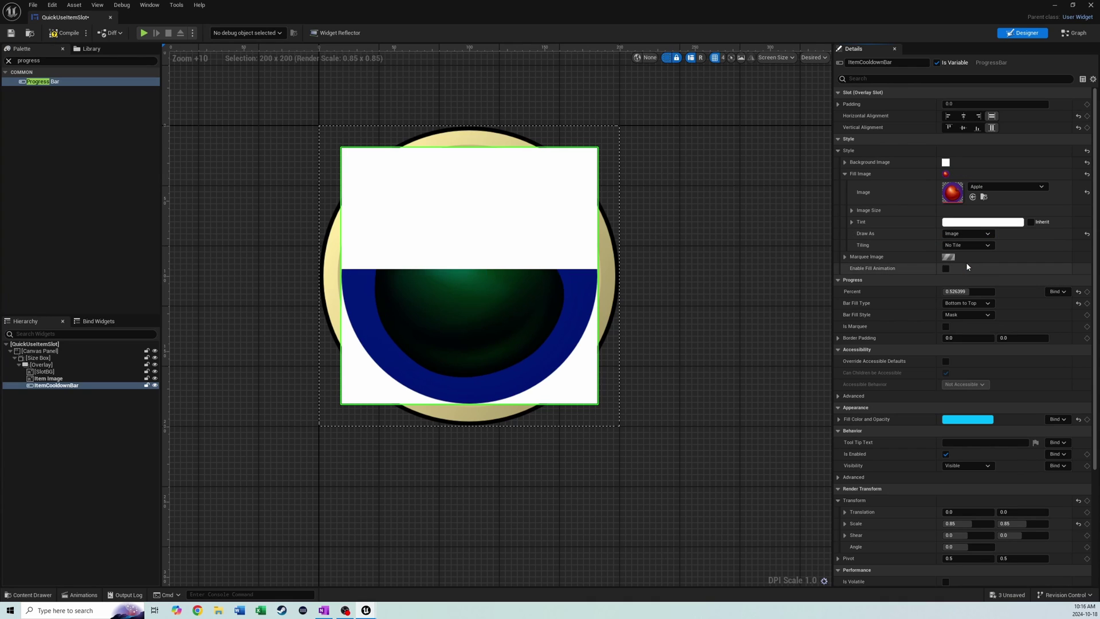
Step: Tint the fill white and set the background Draw As to None
click(968, 420)
drag(885, 408, 883, 501)
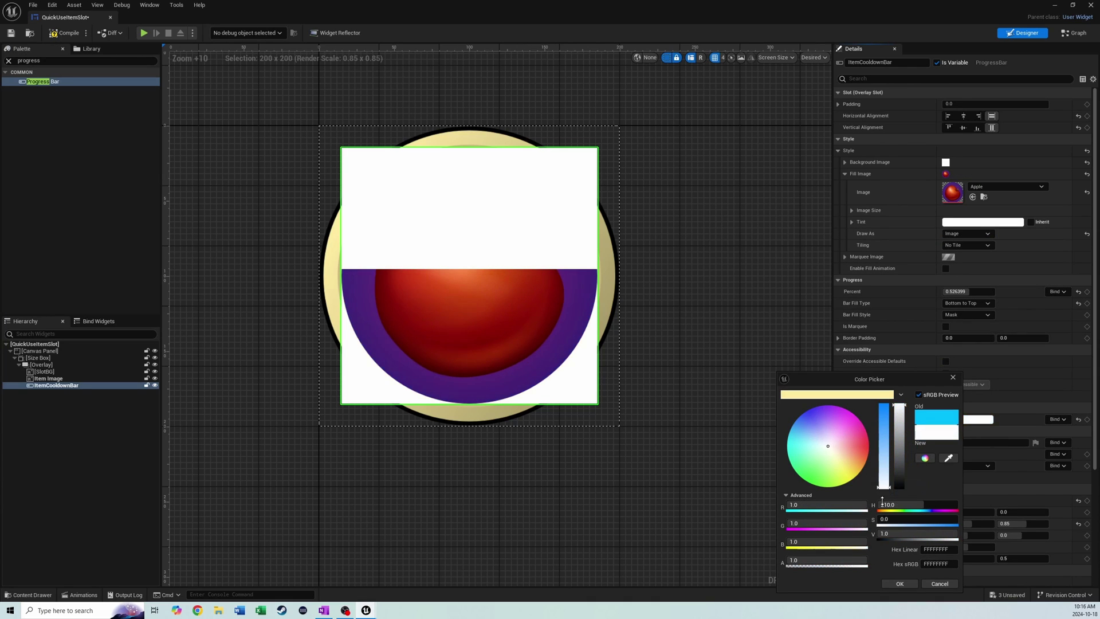
click(900, 583)
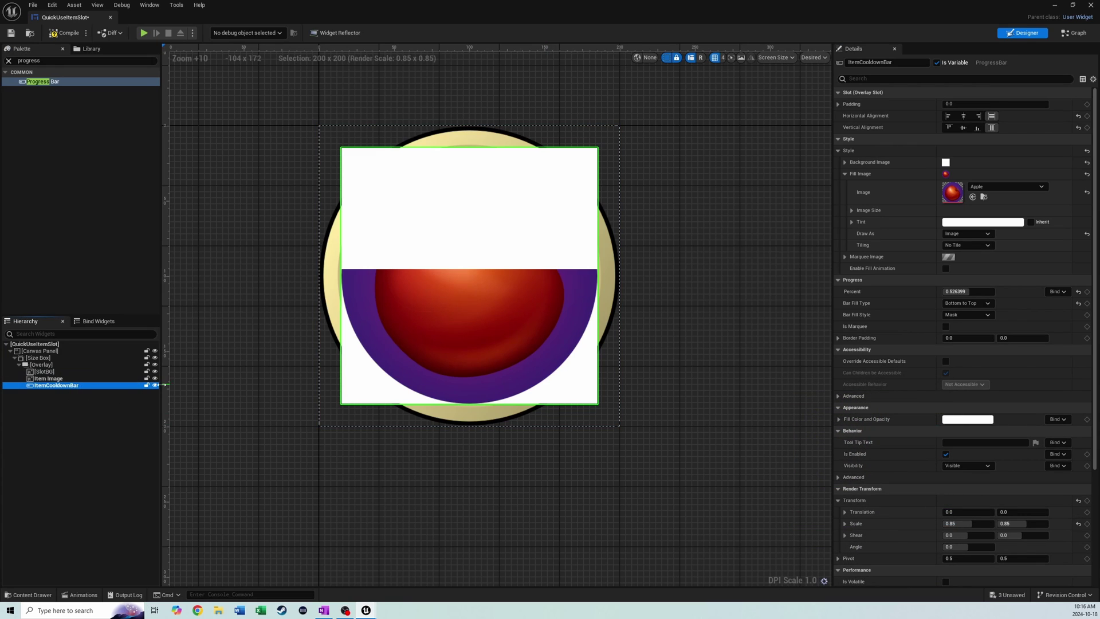
click(845, 163)
click(958, 223)
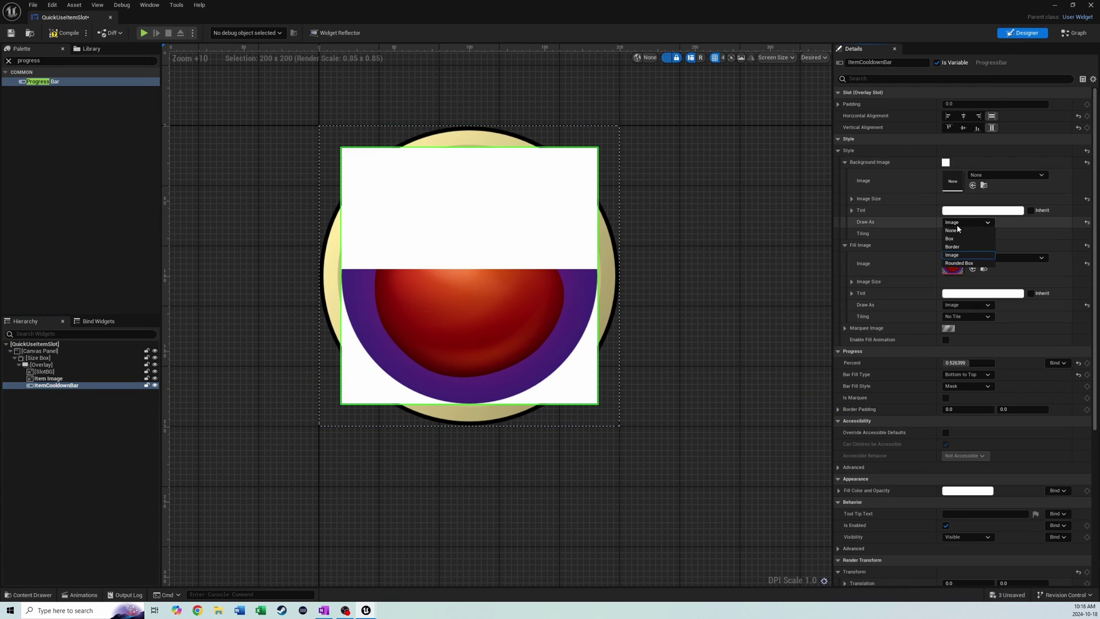
click(958, 231)
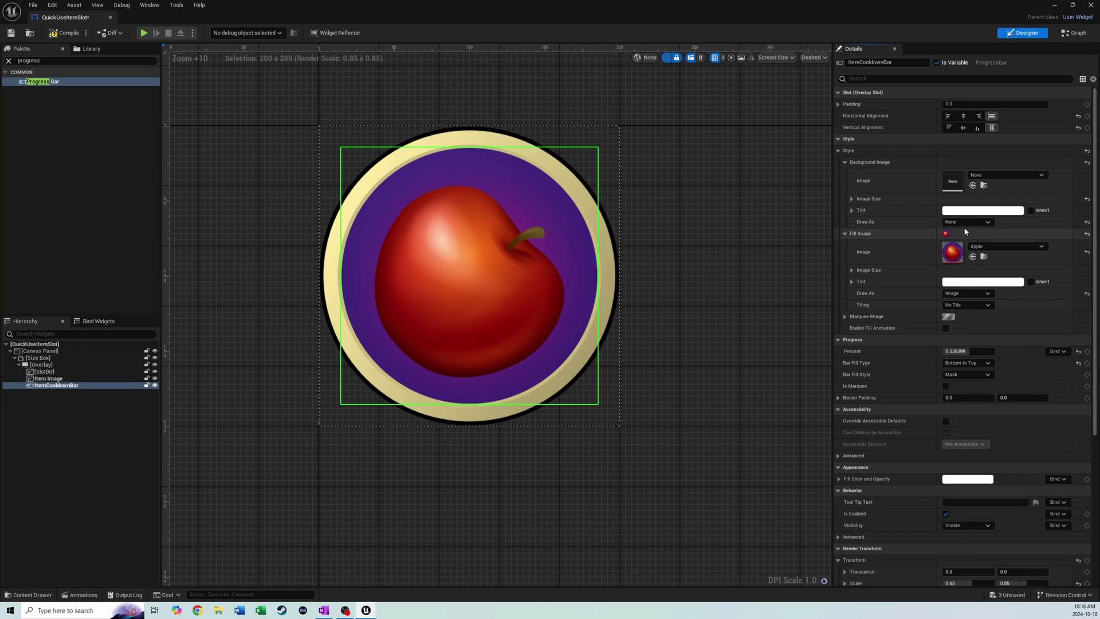
Step: Set Item Image's render opacity to 0.5, then reselect ItemCooldownBar
click(50, 378)
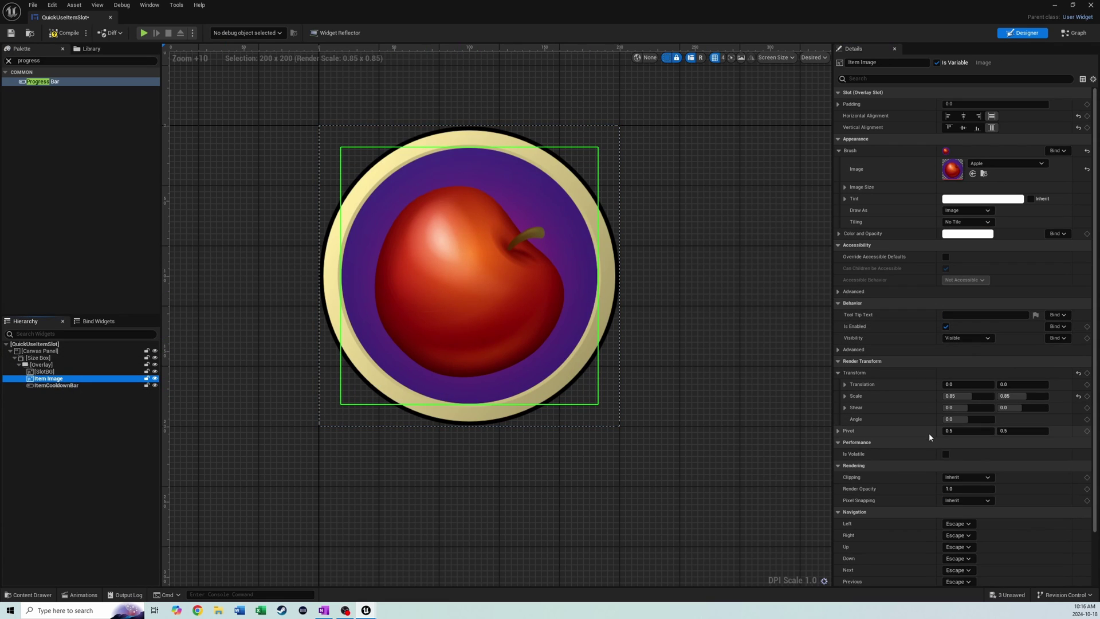
scroll(918, 468, down, 1)
click(962, 475)
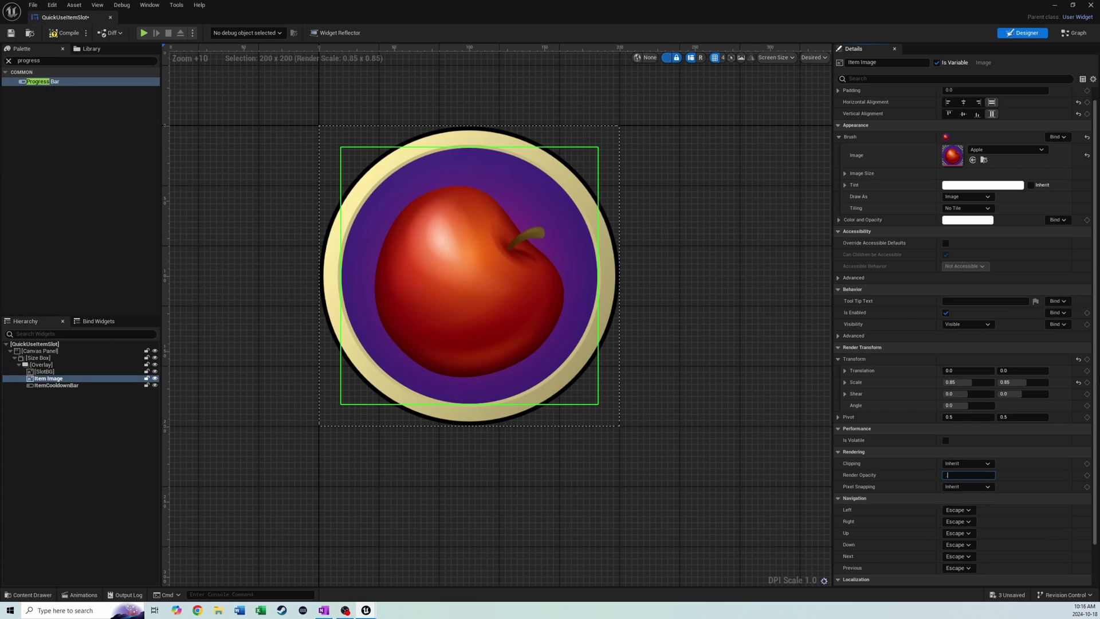
text(0.7)
key(Return)
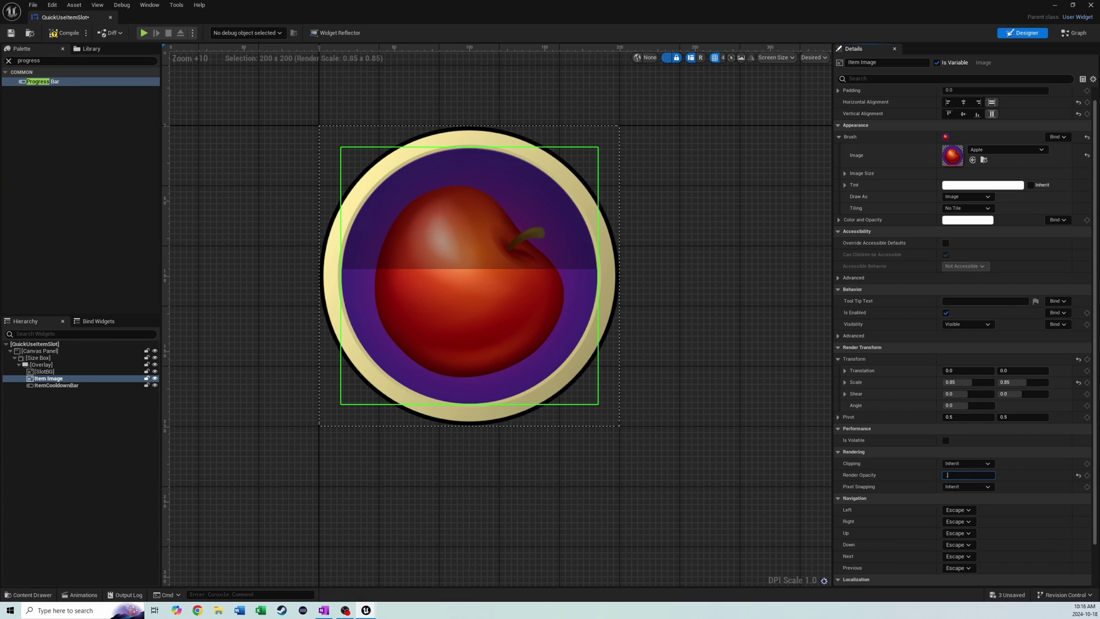
text(.5)
key(Return)
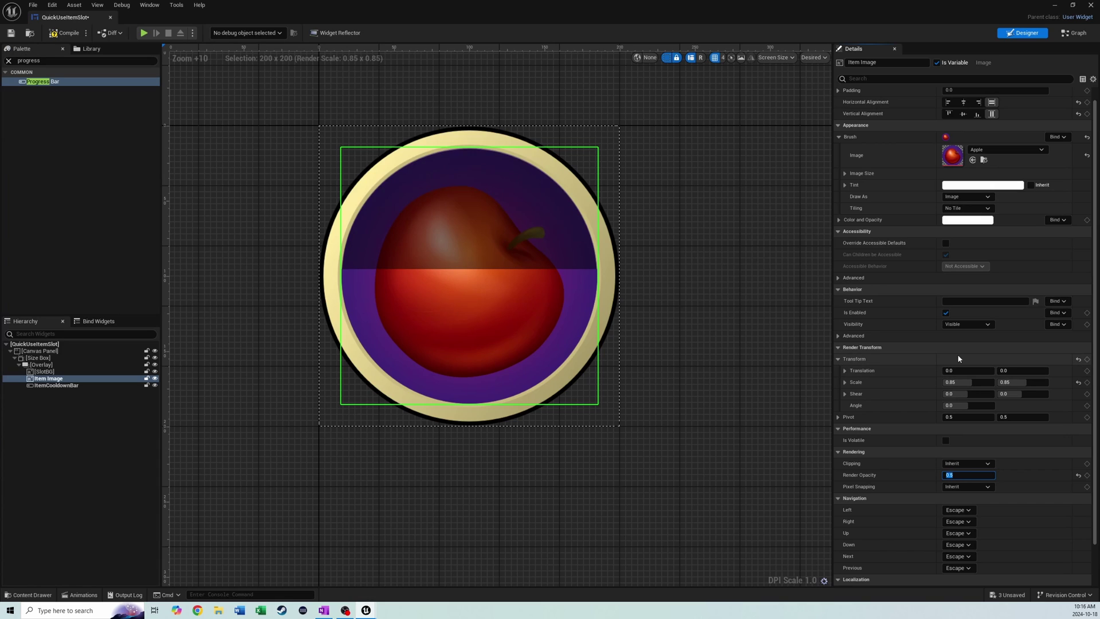
click(270, 403)
click(50, 380)
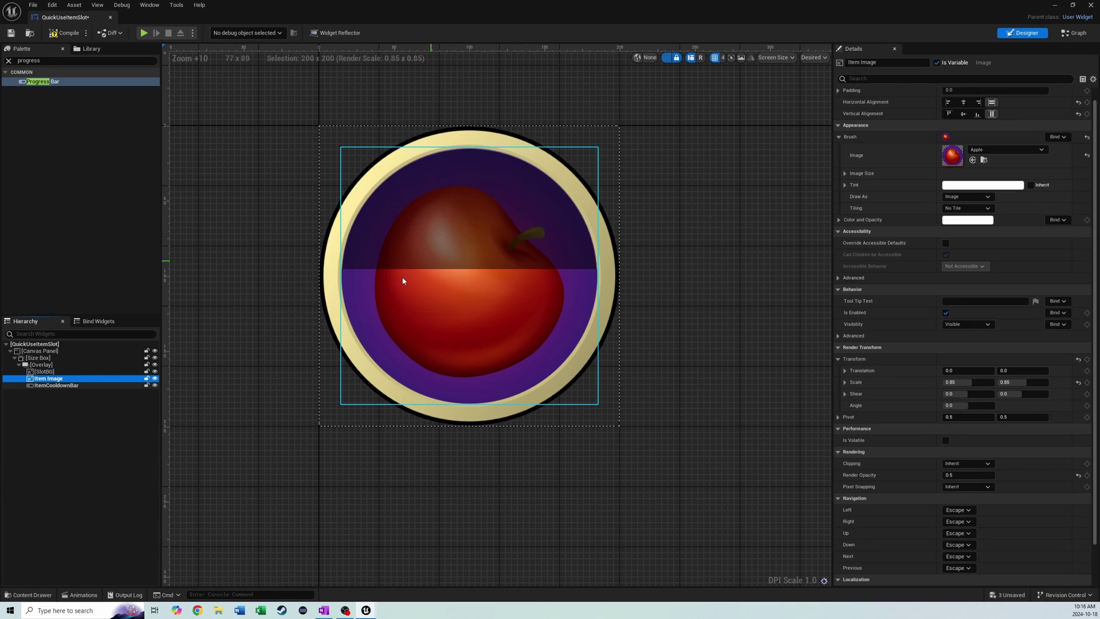
click(45, 385)
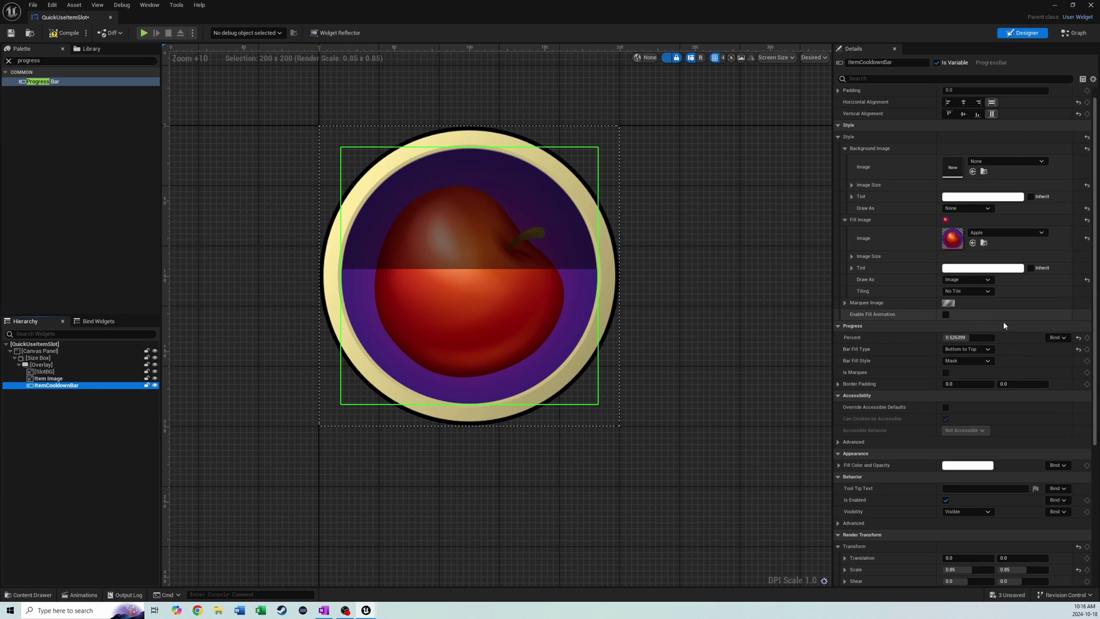
Step: Drag the cooldown bar's percent down near empty, then back up to 1.0
drag(984, 337, 943, 337)
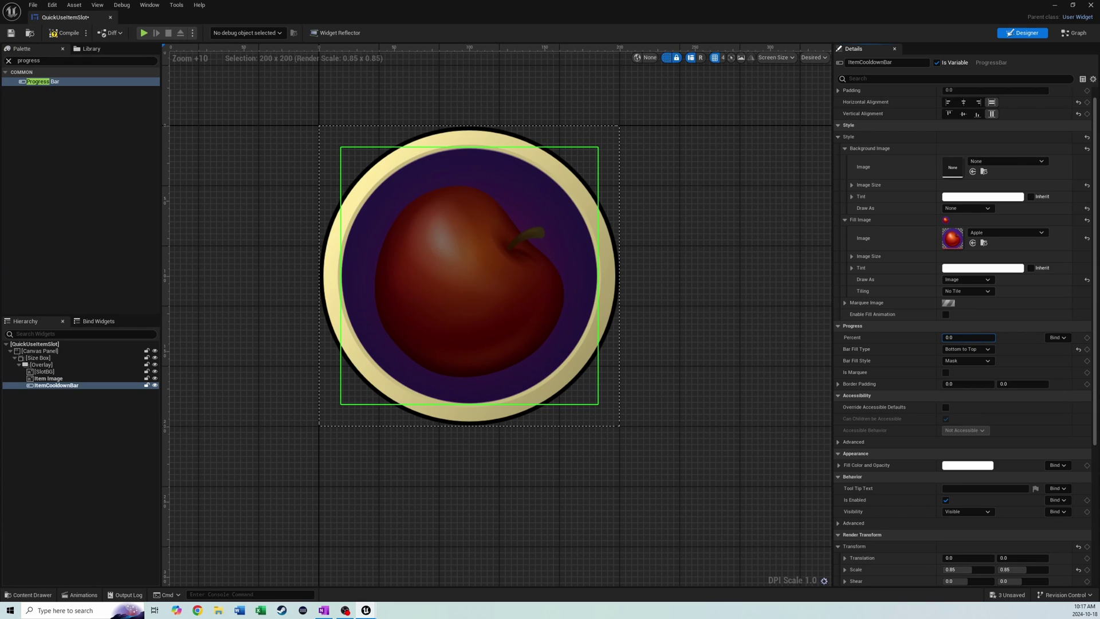
drag(942, 337, 947, 337)
drag(949, 338, 996, 337)
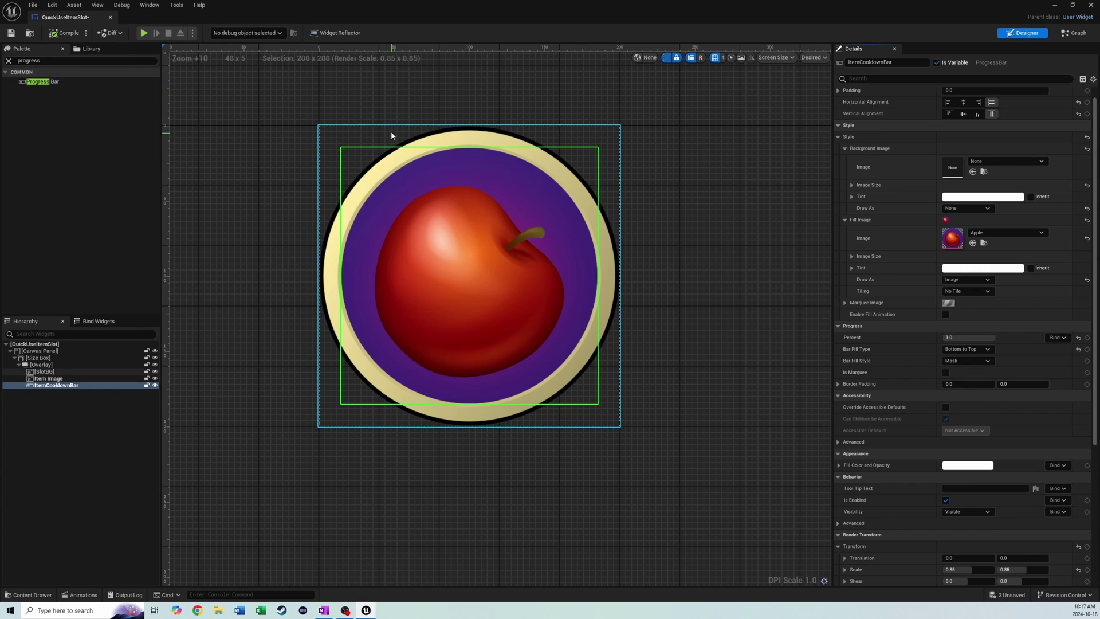
Step: Open InventorySlot from the Content Drawer for reference, then return to QuickUseItemSlot
key(ctrl+space)
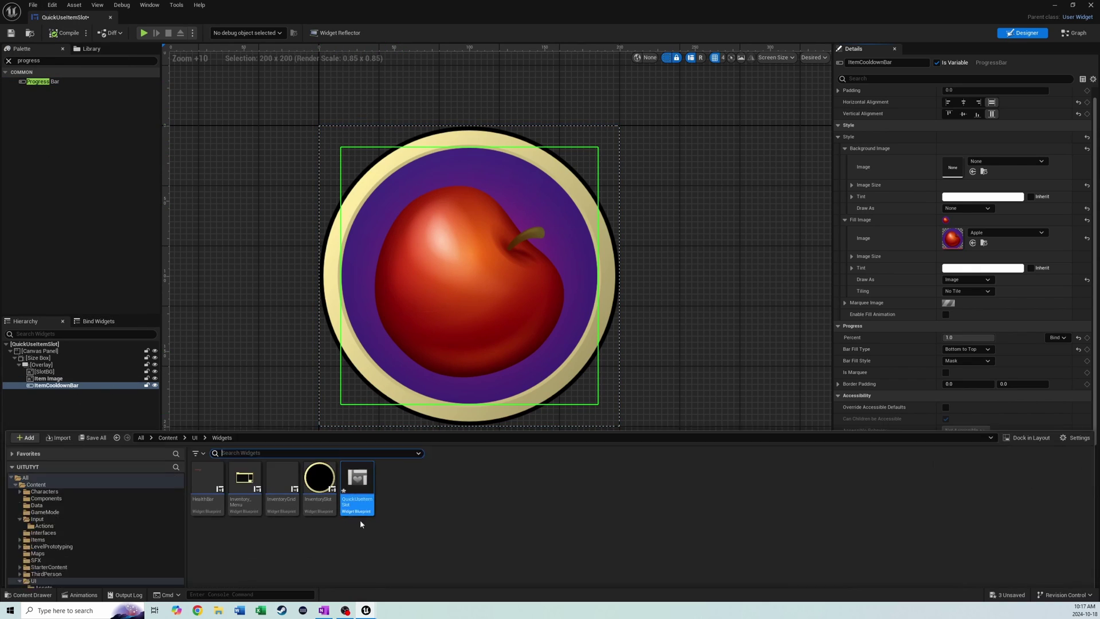
double_click(319, 499)
scroll(229, 154, up, 9)
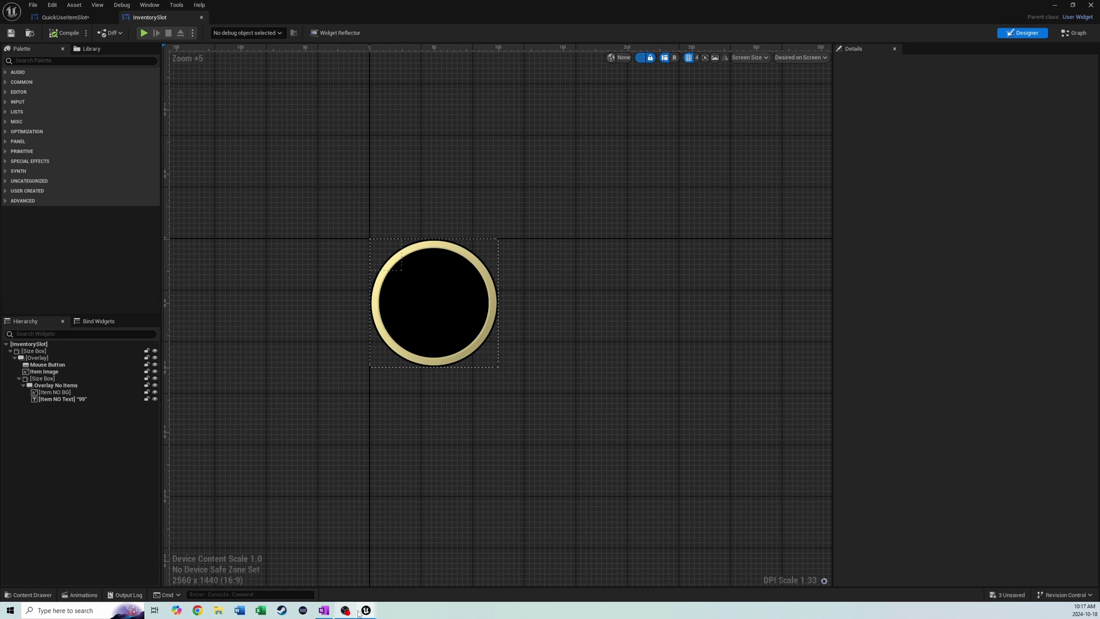
click(71, 18)
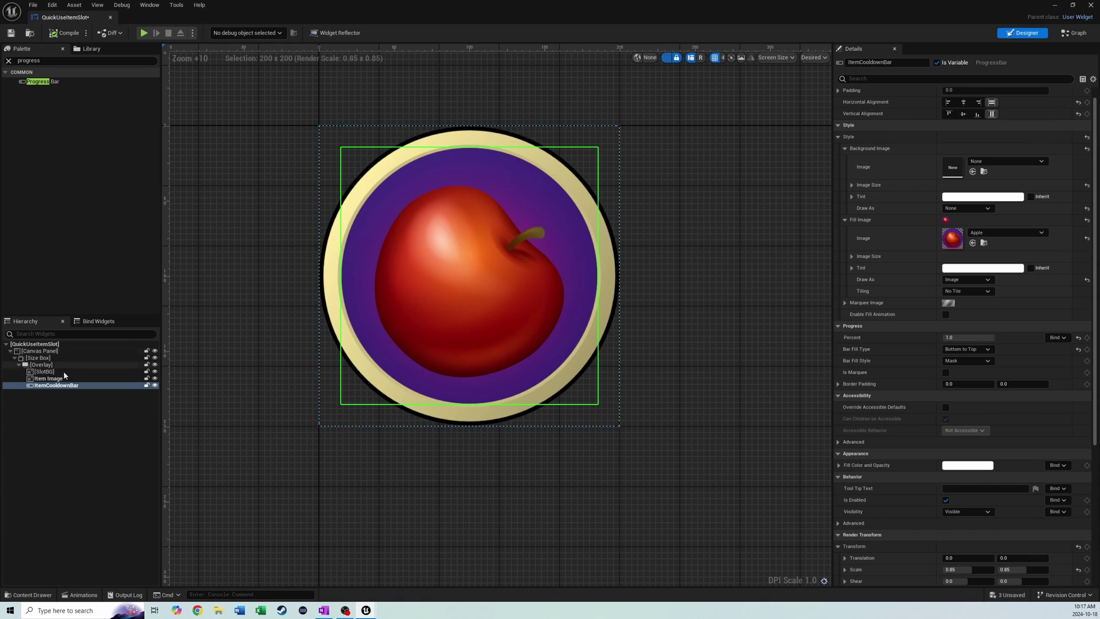
Step: Search the Palette for 'Over' and drag an Overlay into the Canvas Panel
drag(31, 61, 43, 61)
key(ctrl+a)
text(Over)
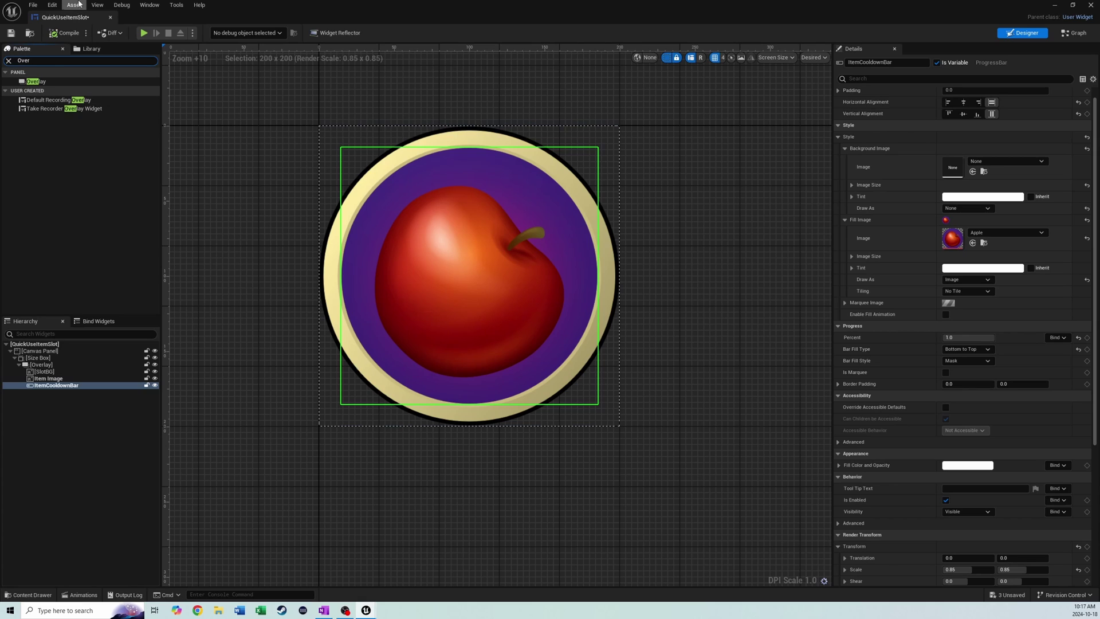
drag(36, 81, 36, 356)
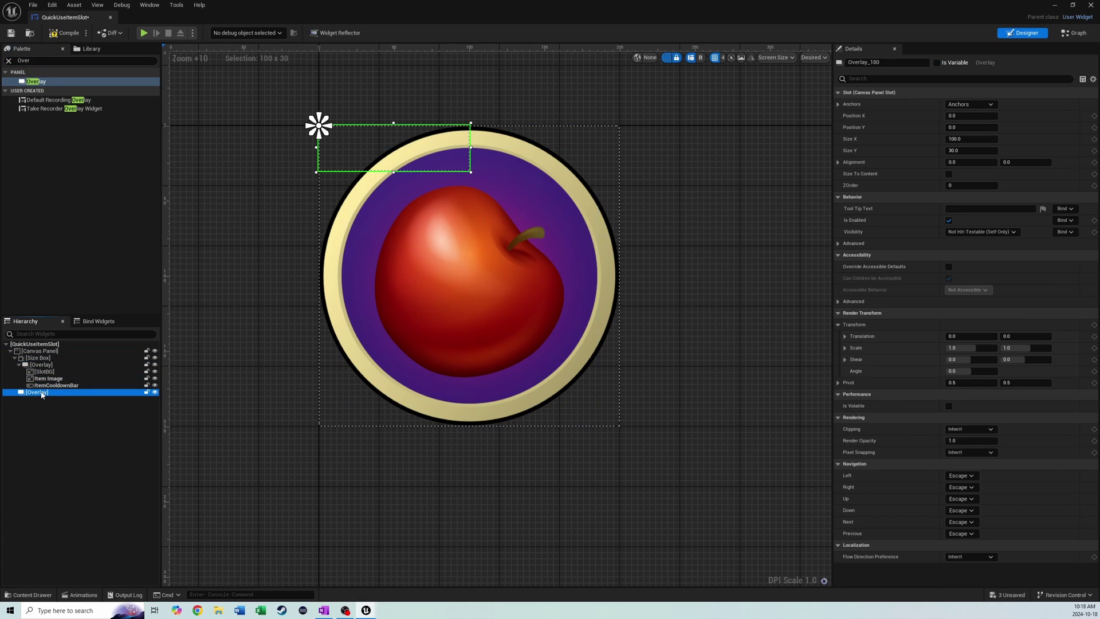
Step: Wrap the new Overlay in a Size Box with 25 × 25 width and height overrides
right_click(35, 392)
mouse_move(66, 484)
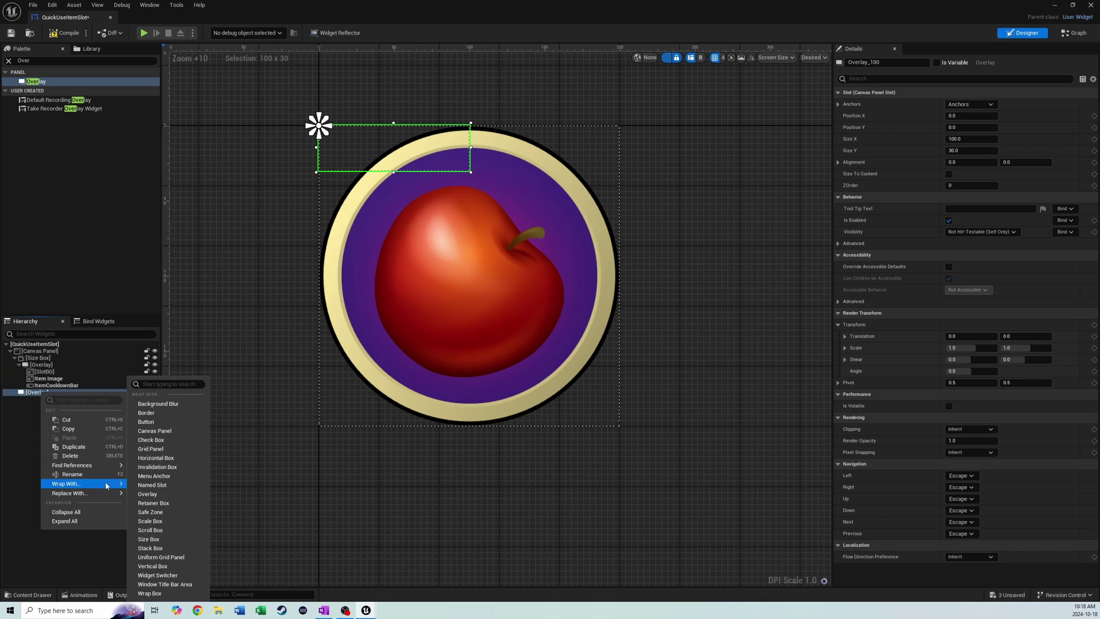
click(153, 539)
click(38, 392)
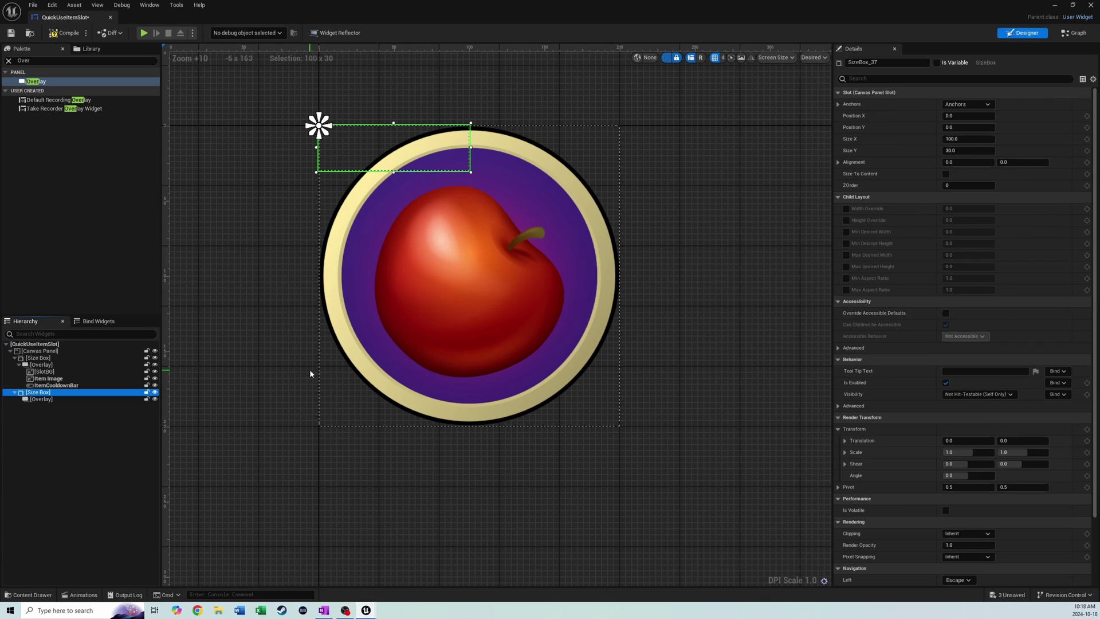
click(846, 208)
click(846, 220)
click(969, 209)
text(25)
key(Tab)
text(25)
key(Return)
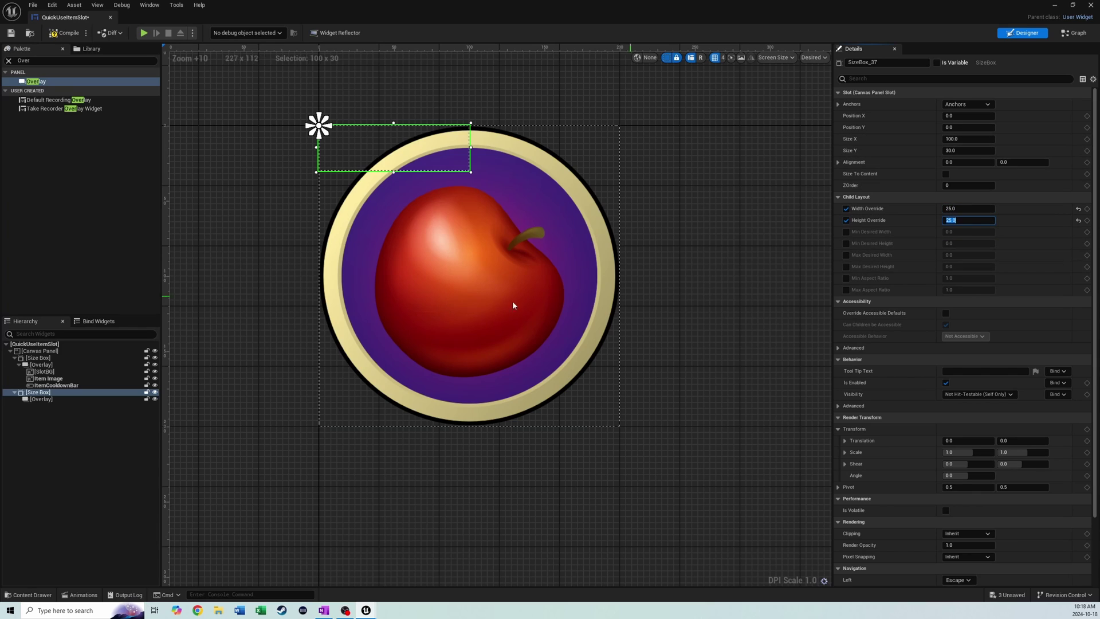
click(118, 435)
Step: Set the Size Box's size to 50 × 50
click(956, 139)
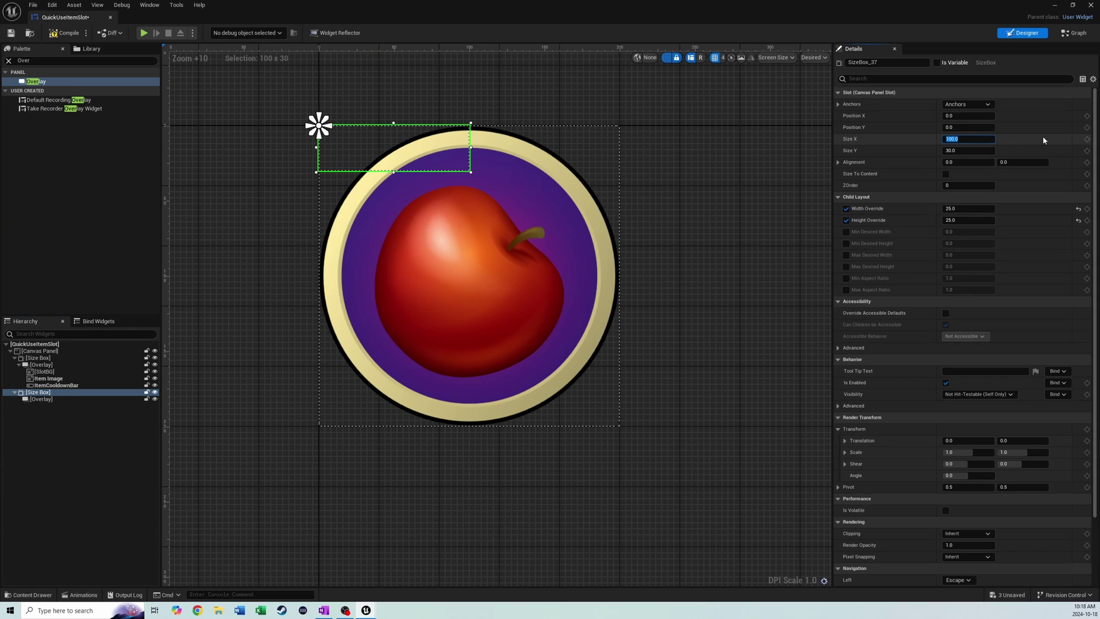
text(50)
key(Tab)
text(50)
key(Return)
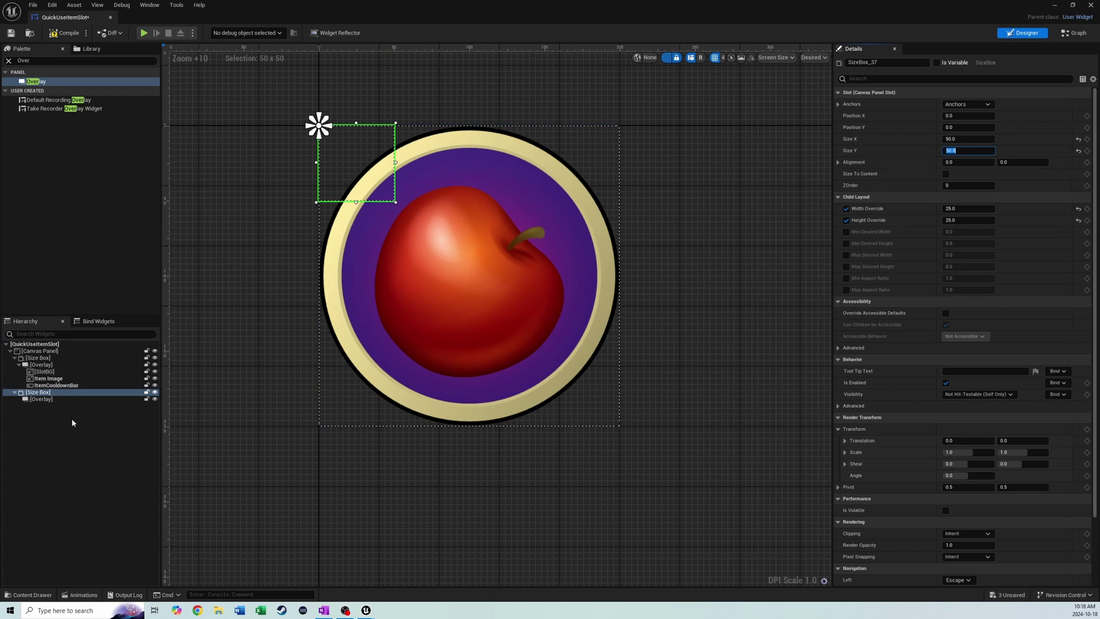
Step: Search the Palette for Image and add one inside the corner Overlay
click(42, 399)
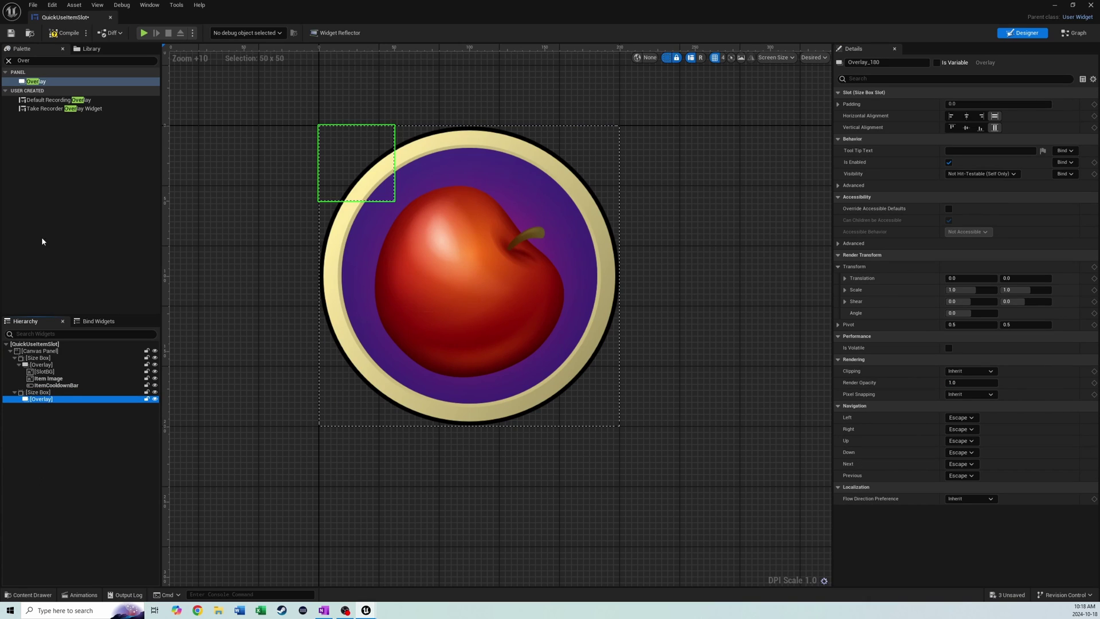
click(24, 61)
key(ctrl+a)
key(BackSpace)
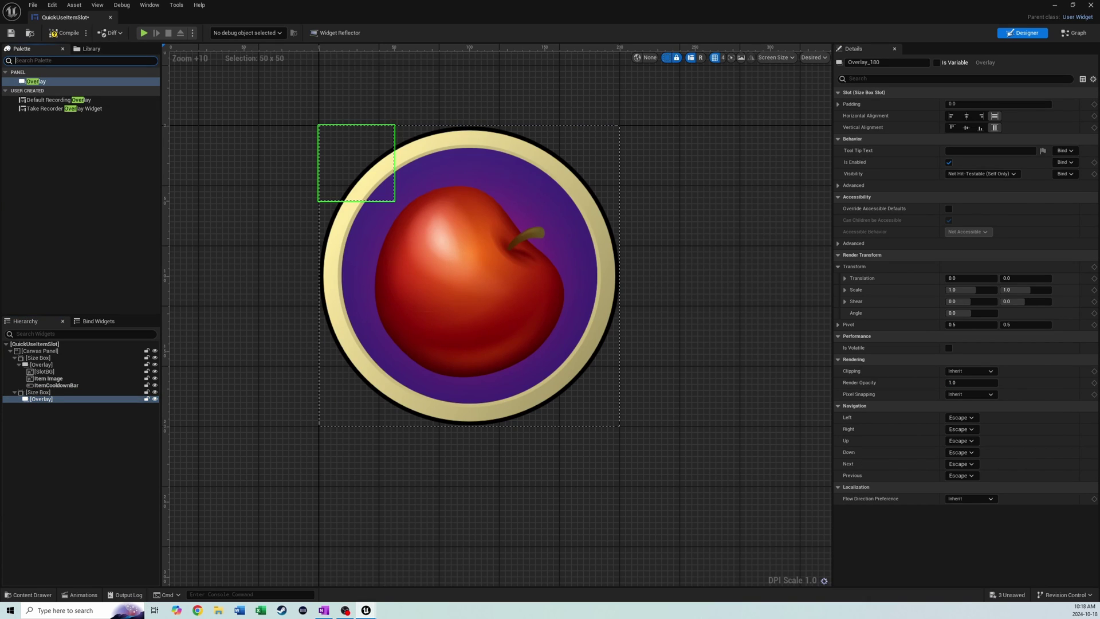
text(Image)
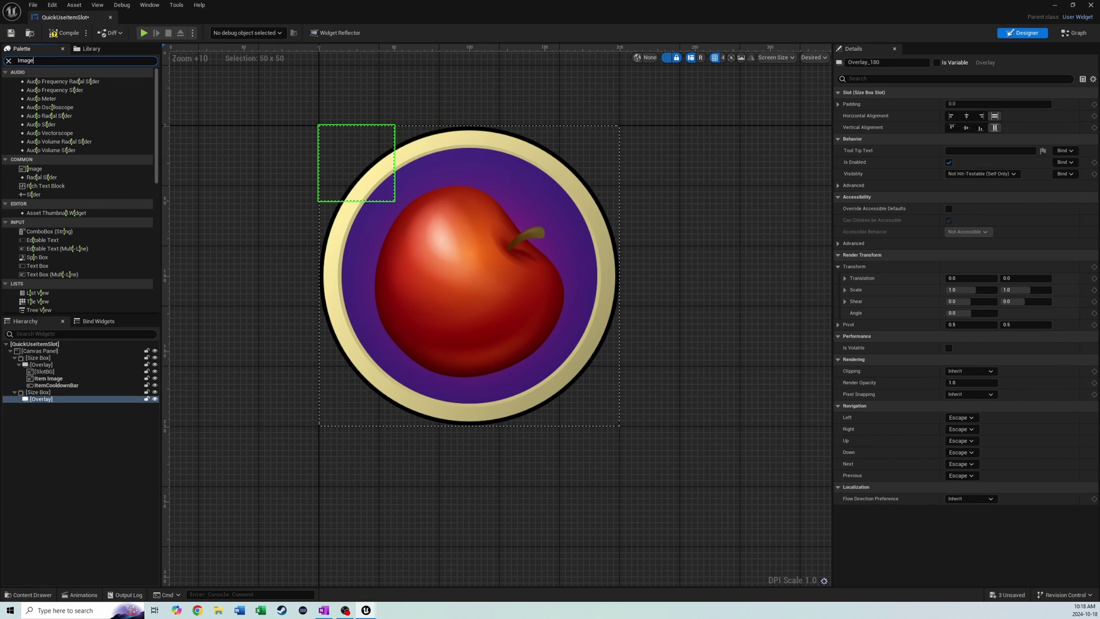
drag(50, 81, 47, 409)
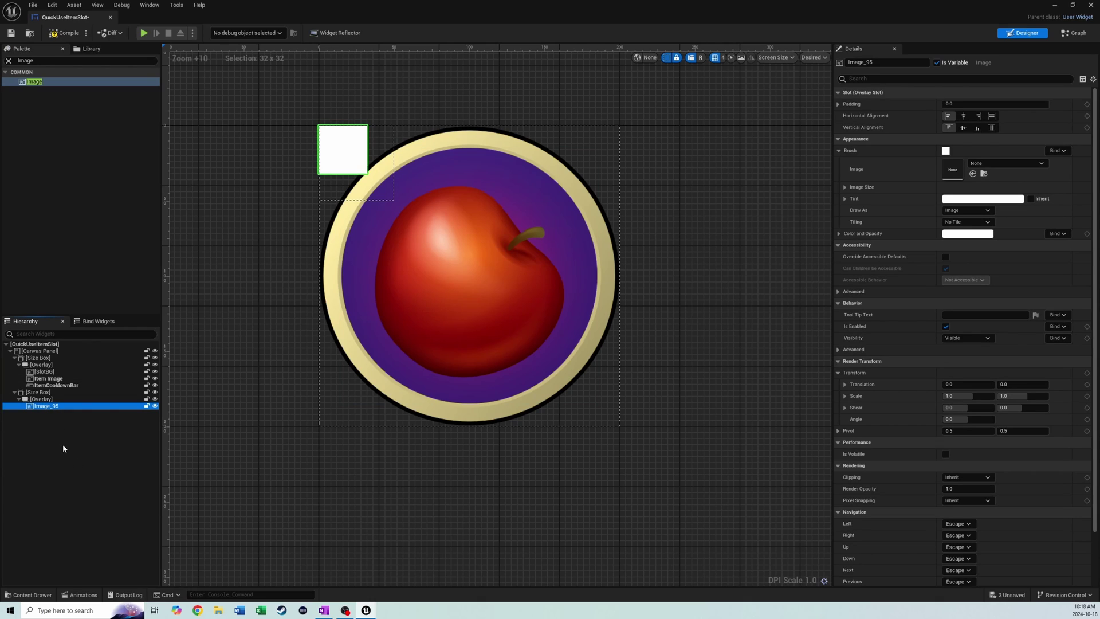
Step: Rename the new image to ItemNoBG
key(F2)
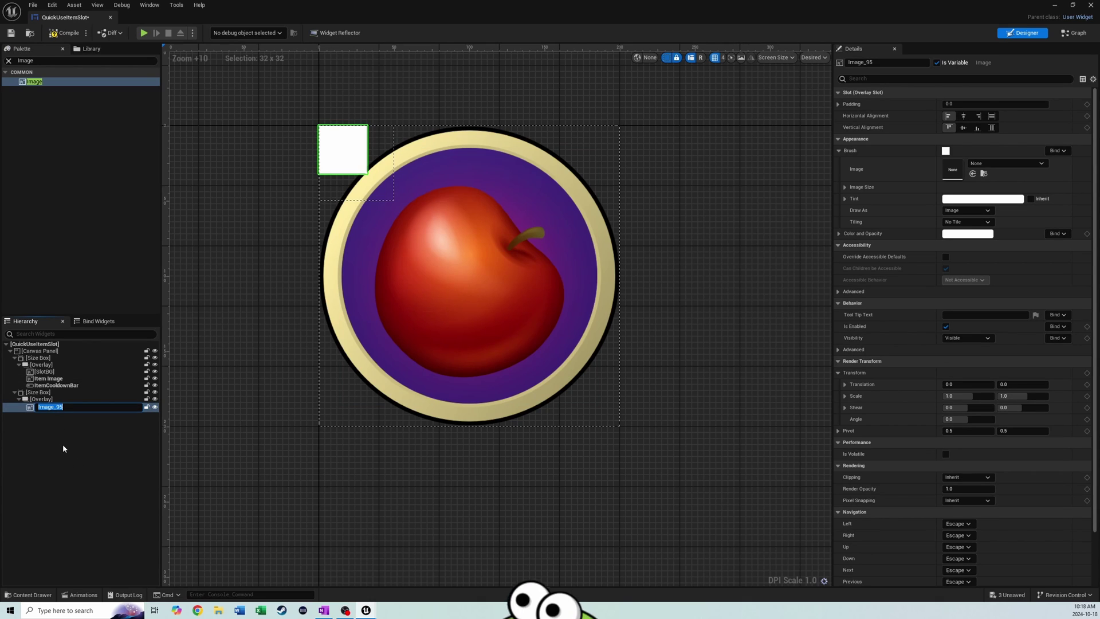
key(BackSpace)
text(It)
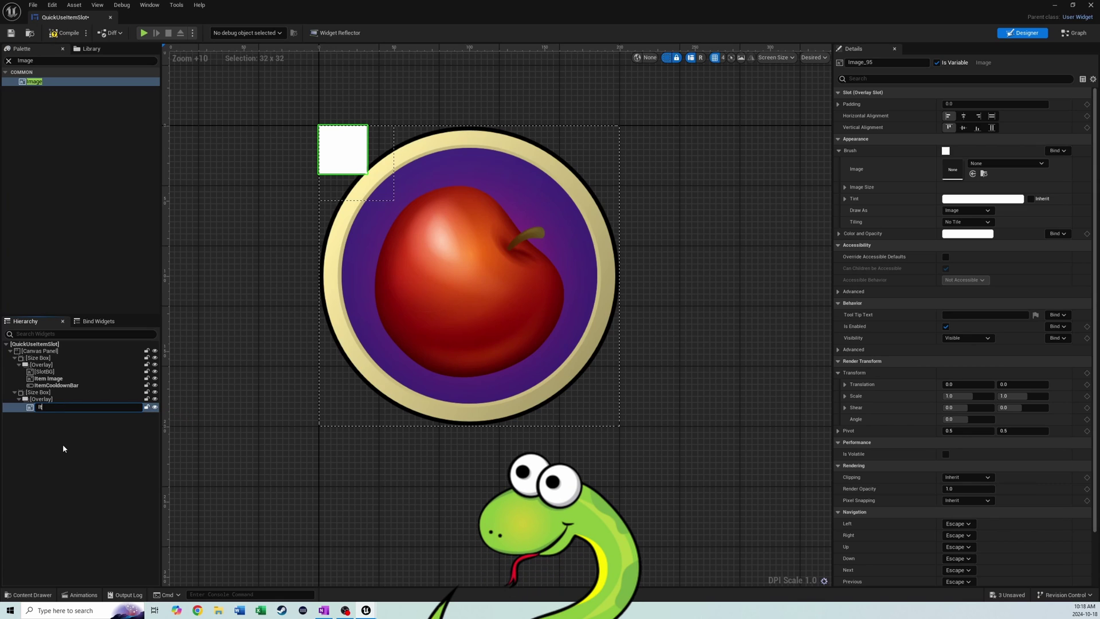
text(emNoBG)
key(Return)
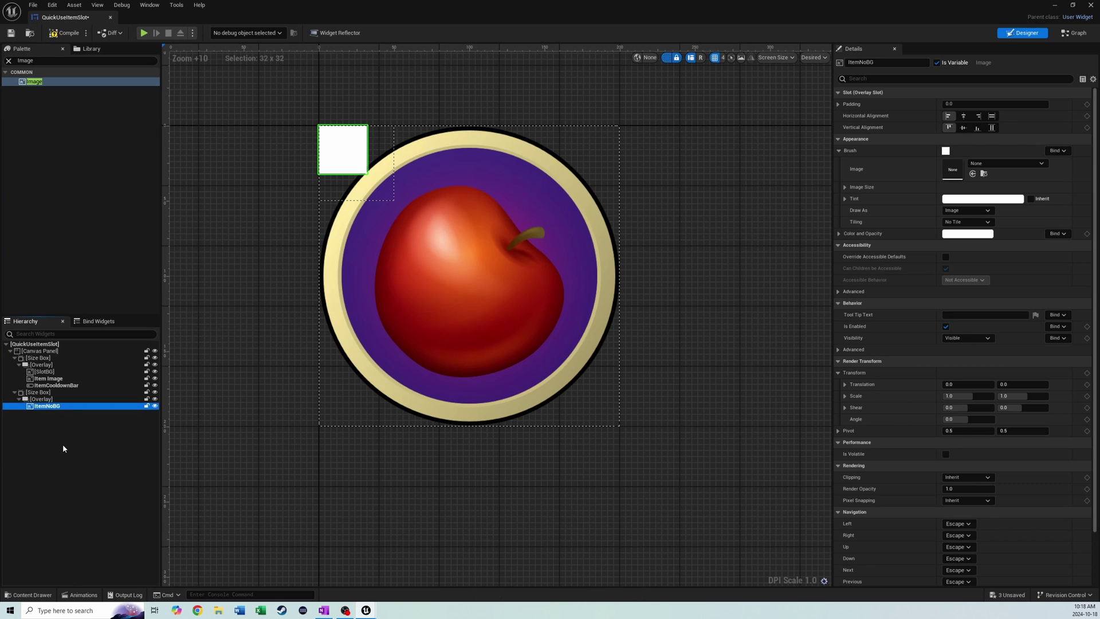
double_click(26, 60)
Step: Add a Text widget to the corner overlay and name it No of Items
text(text)
drag(32, 90, 47, 409)
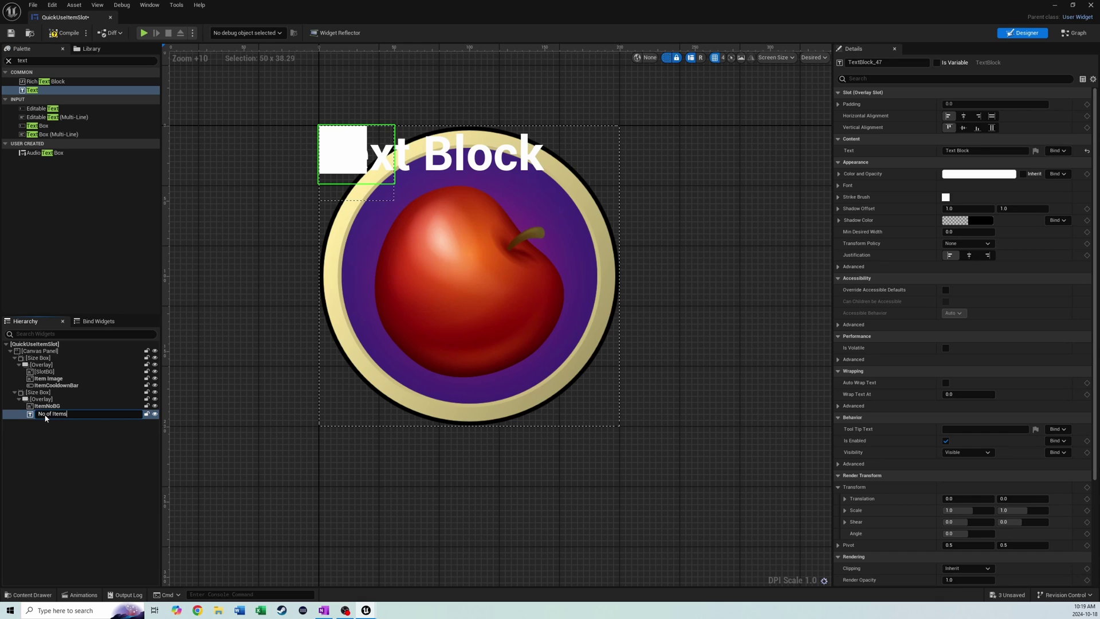
text(No of Items)
key(Return)
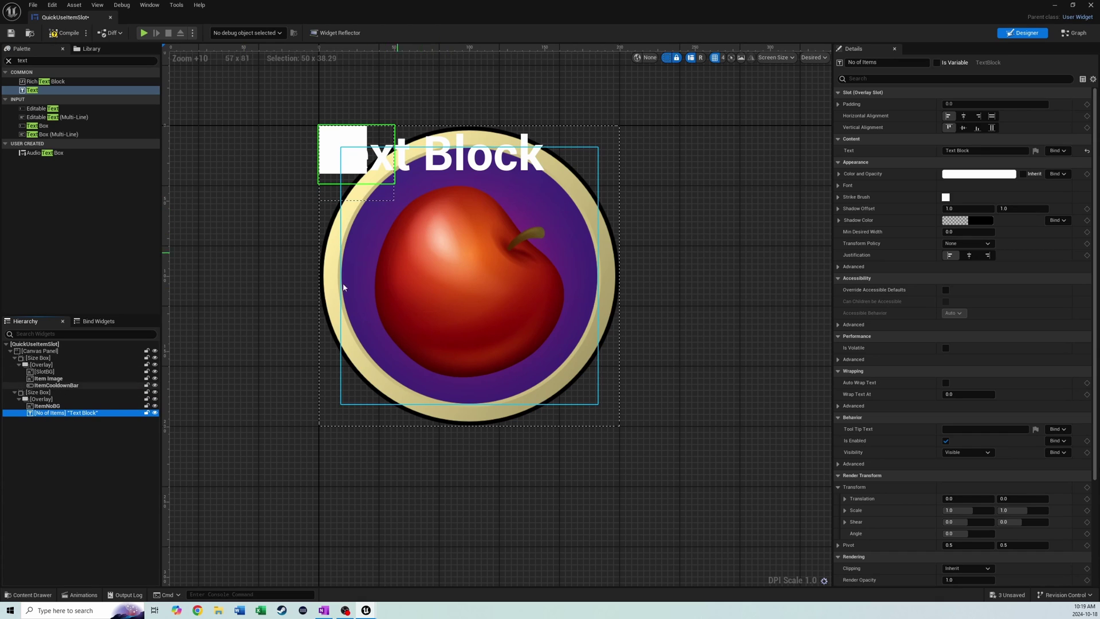
Step: Give ItemNoBG the WhiteUICircle_2x brush, a pale yellow tint, and fill alignment
click(76, 406)
click(1004, 163)
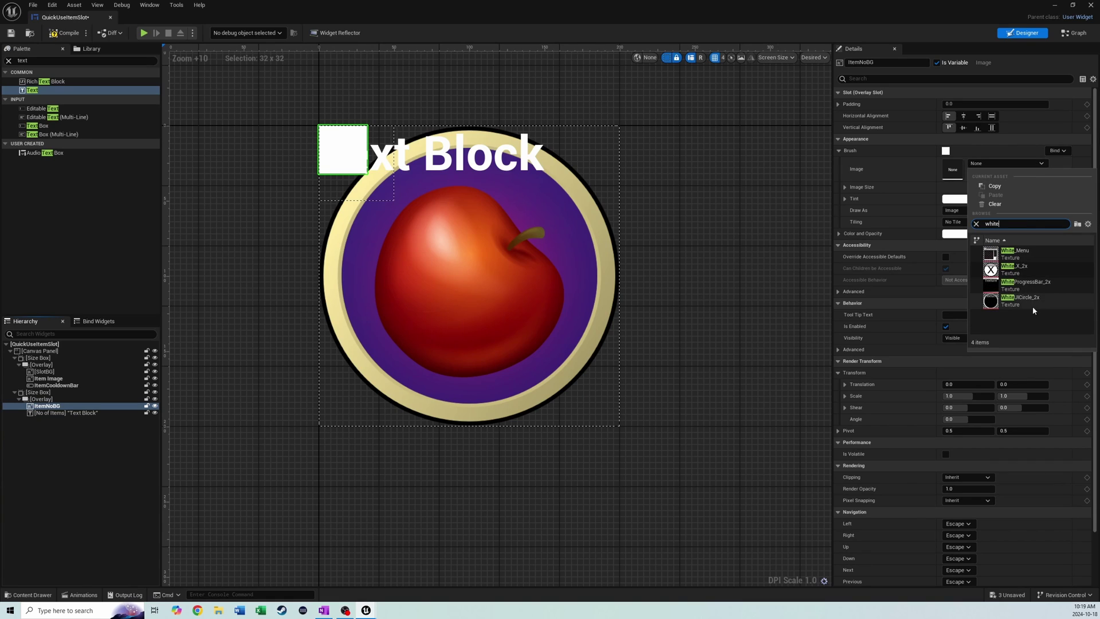
key(Escape)
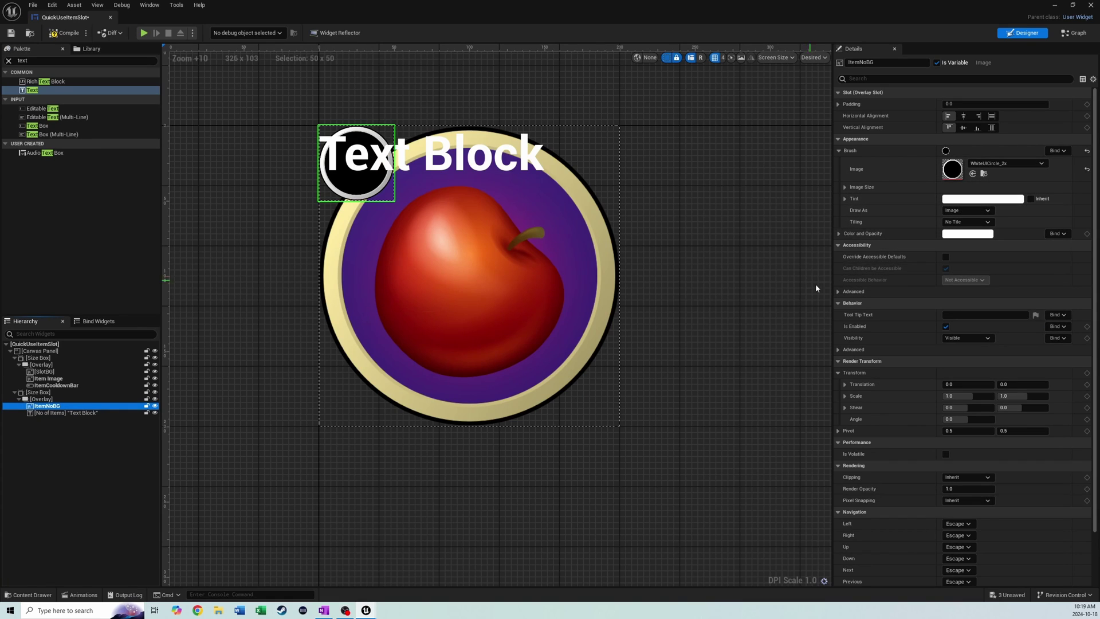
click(982, 199)
click(837, 225)
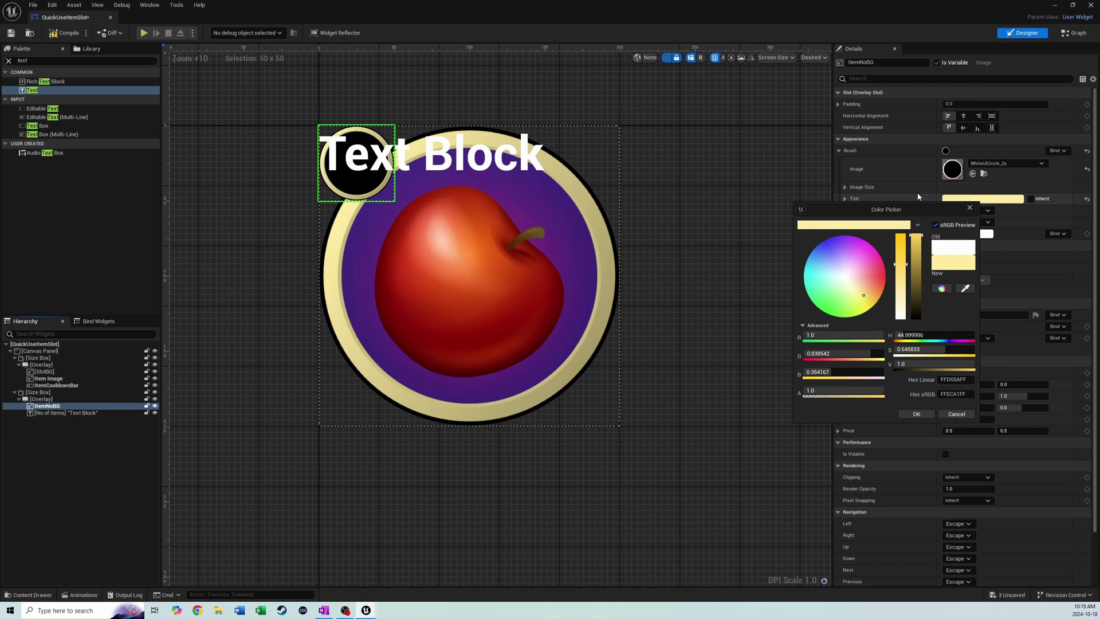
click(992, 115)
click(992, 127)
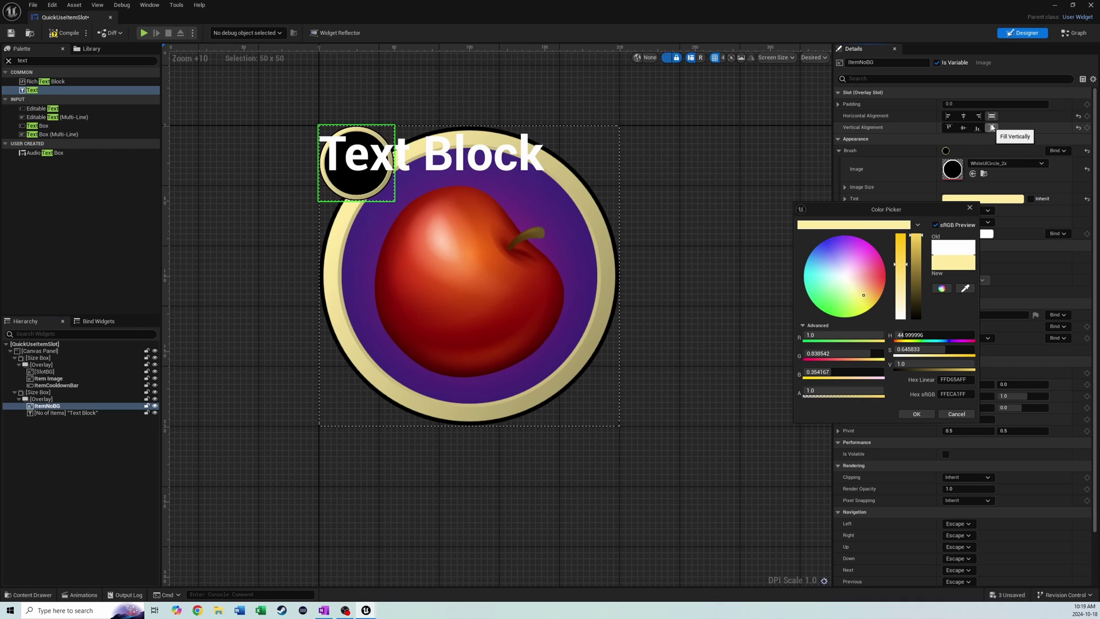
Step: Centre the No of Items text horizontally and vertically, then edit its displayed content
click(97, 412)
click(963, 116)
click(964, 127)
click(957, 151)
Step: Set the badge TextBlock's text to 99
text(99)
key(Return)
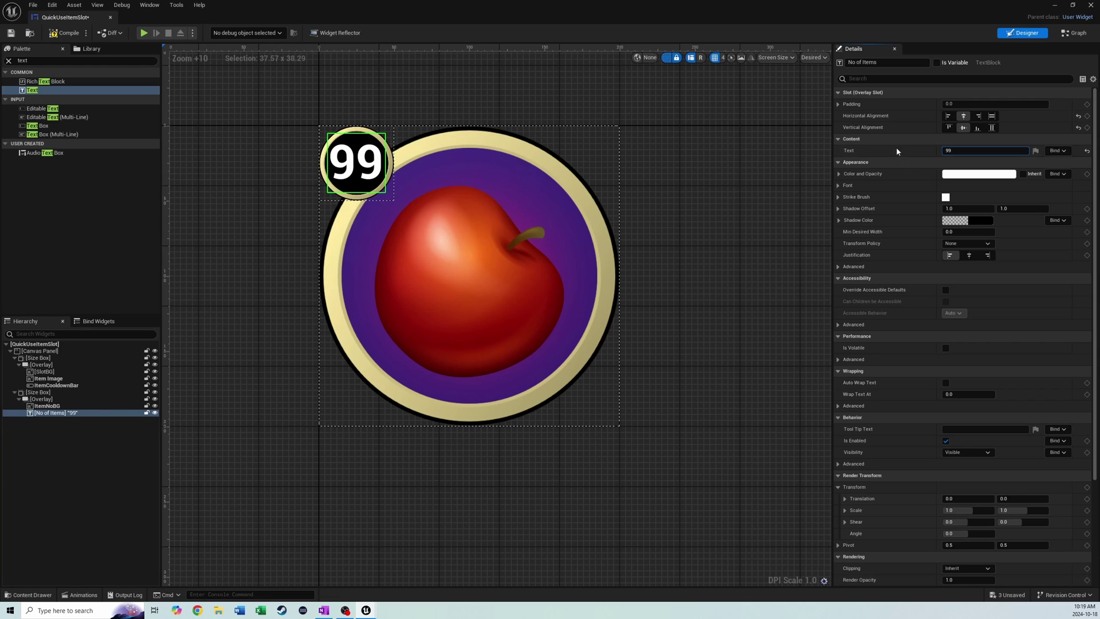
click(739, 190)
Step: Set the 99 text's Render Transform Translation to 0.5 in X and Y
click(55, 413)
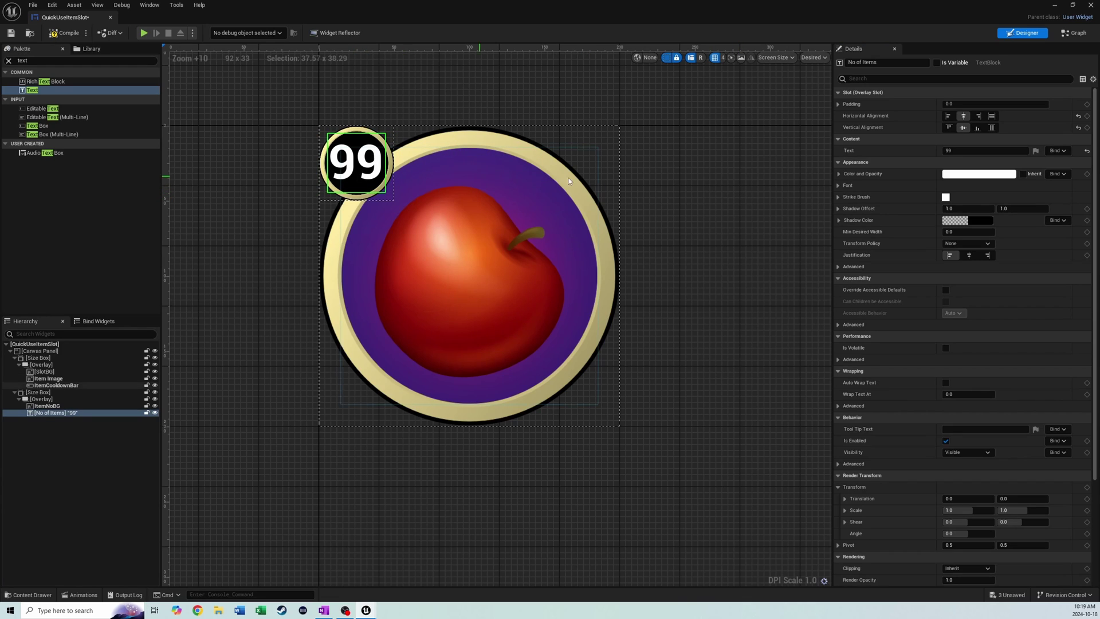
scroll(992, 298, down, 3)
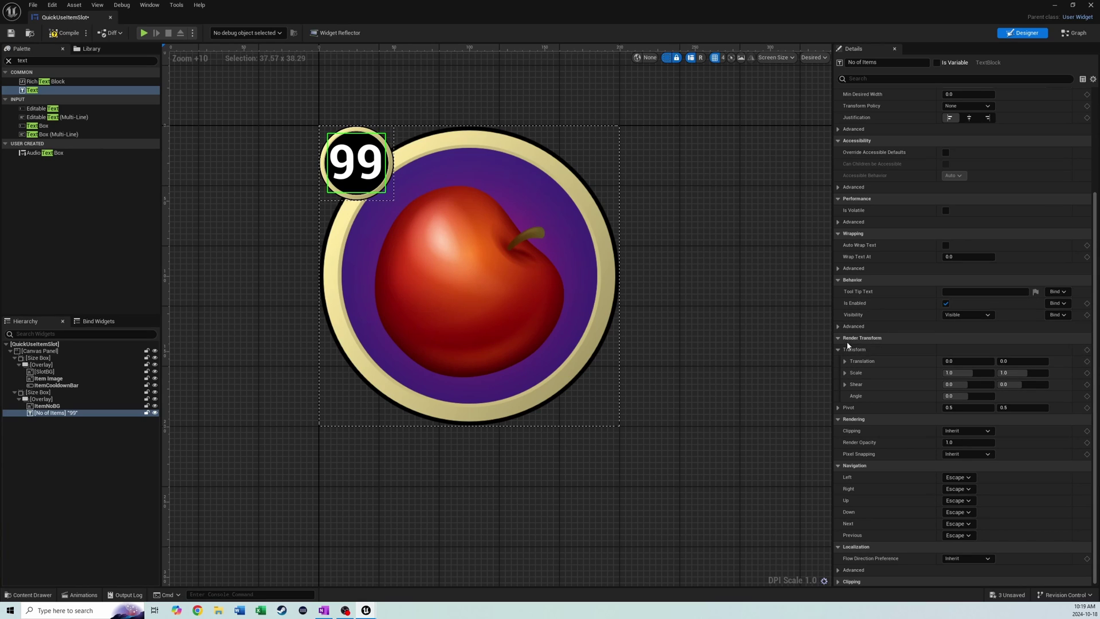
click(962, 361)
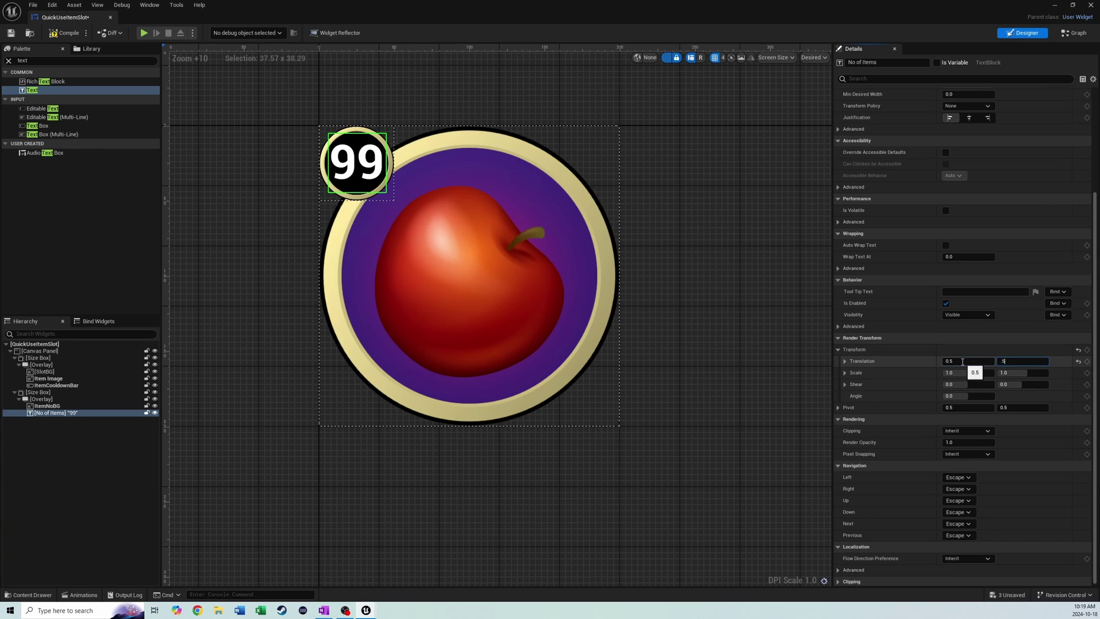
click(748, 344)
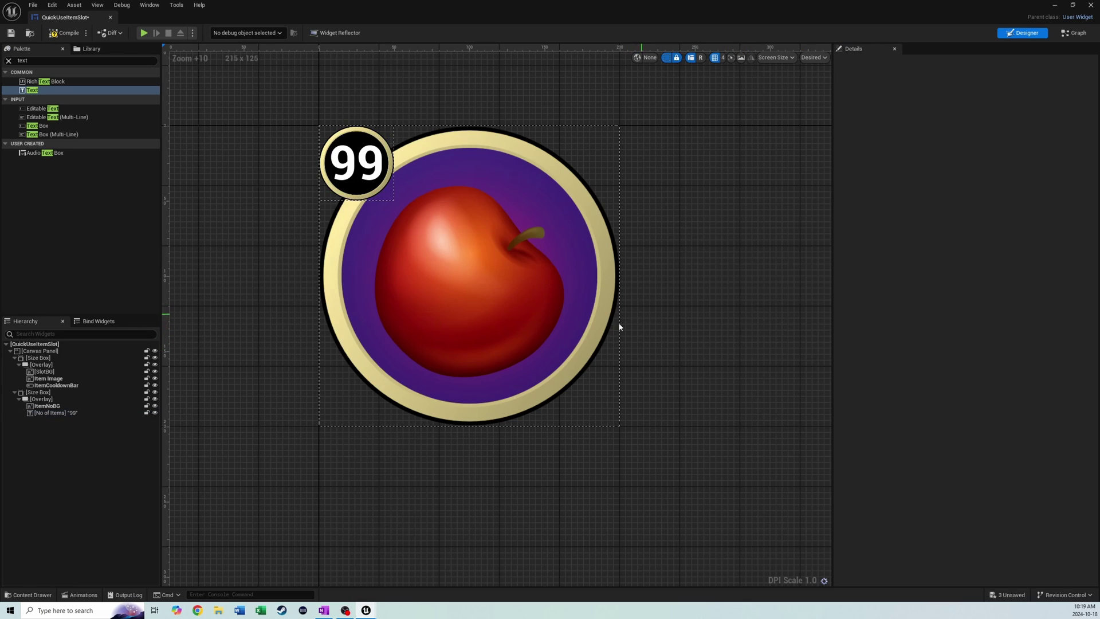
click(67, 413)
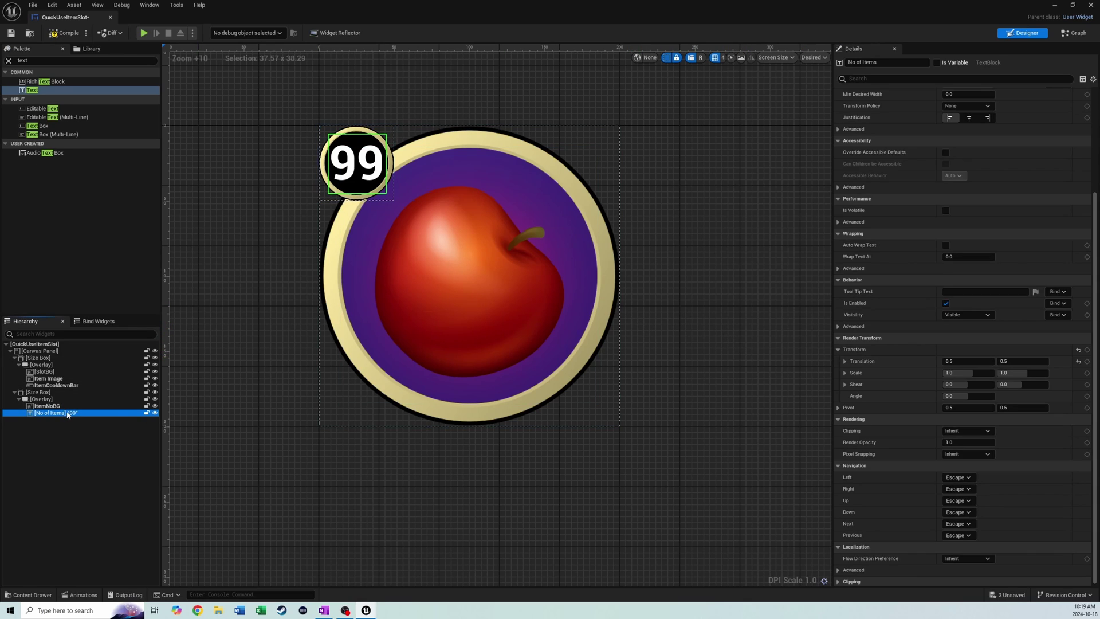
Step: Make the badge Overlay a variable and rename it 'No of Items Overlay'
click(54, 406)
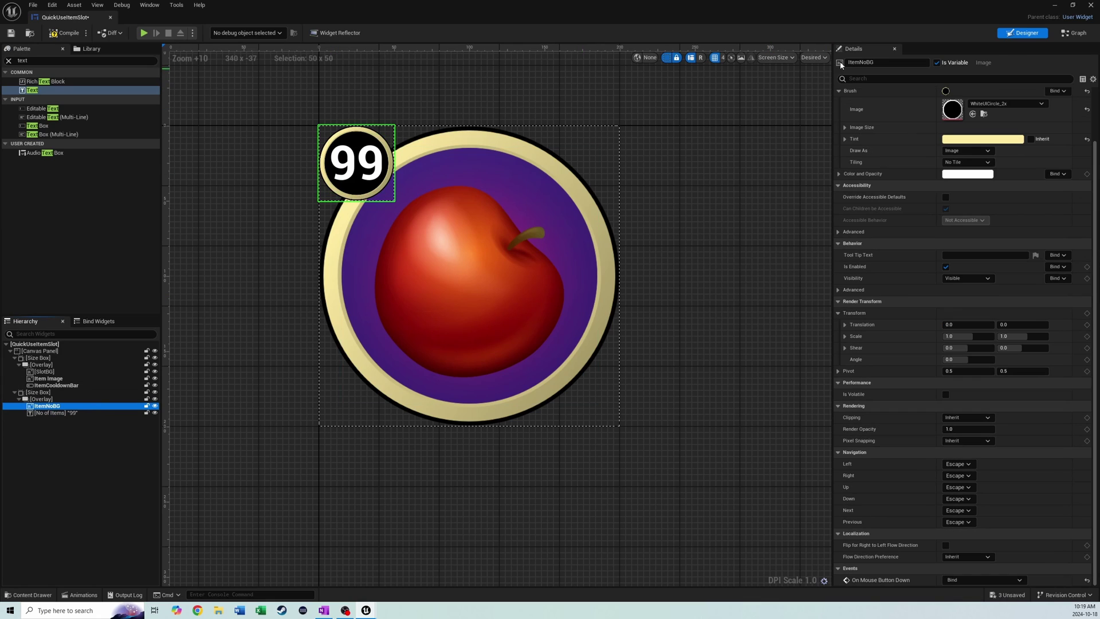
click(47, 400)
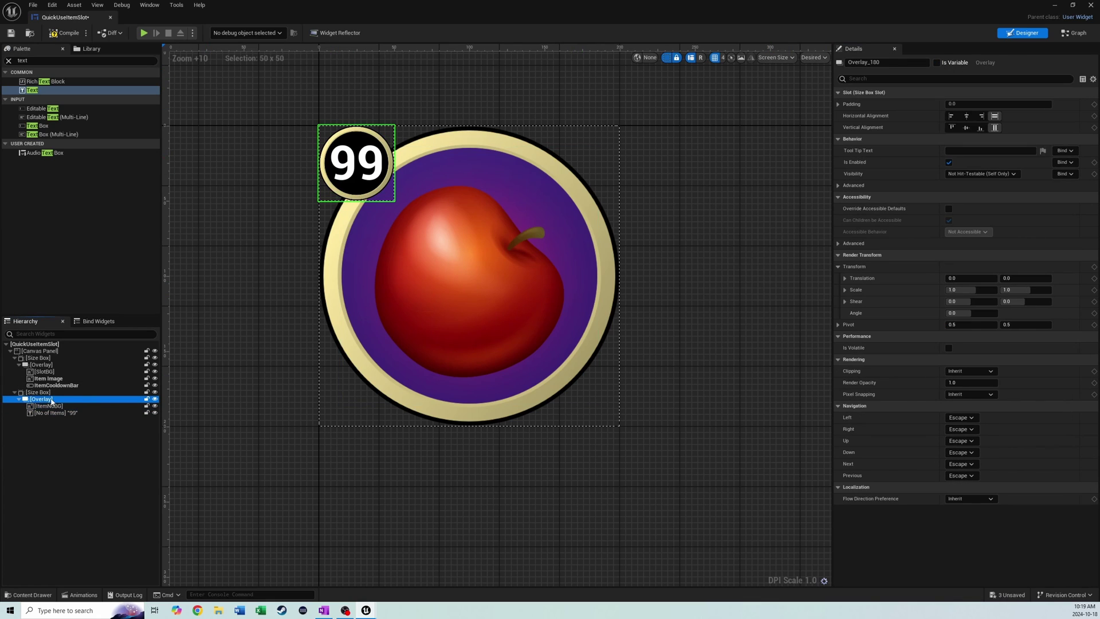
click(937, 63)
click(901, 61)
key(ctrl+a)
key(BackSpace)
text(No of Items Over)
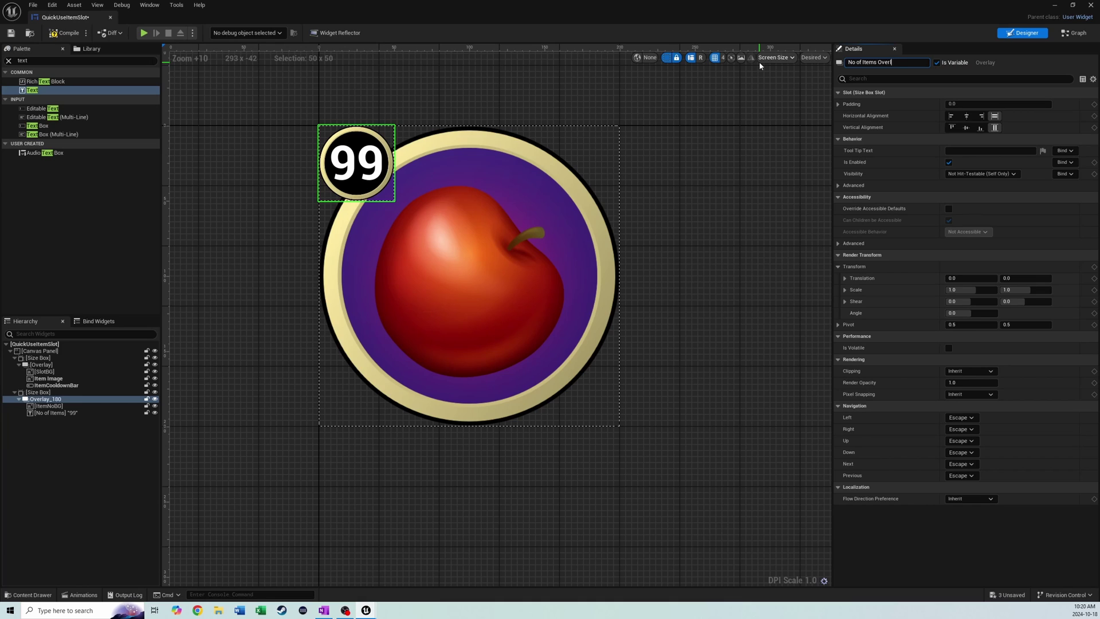
text(lay)
key(Return)
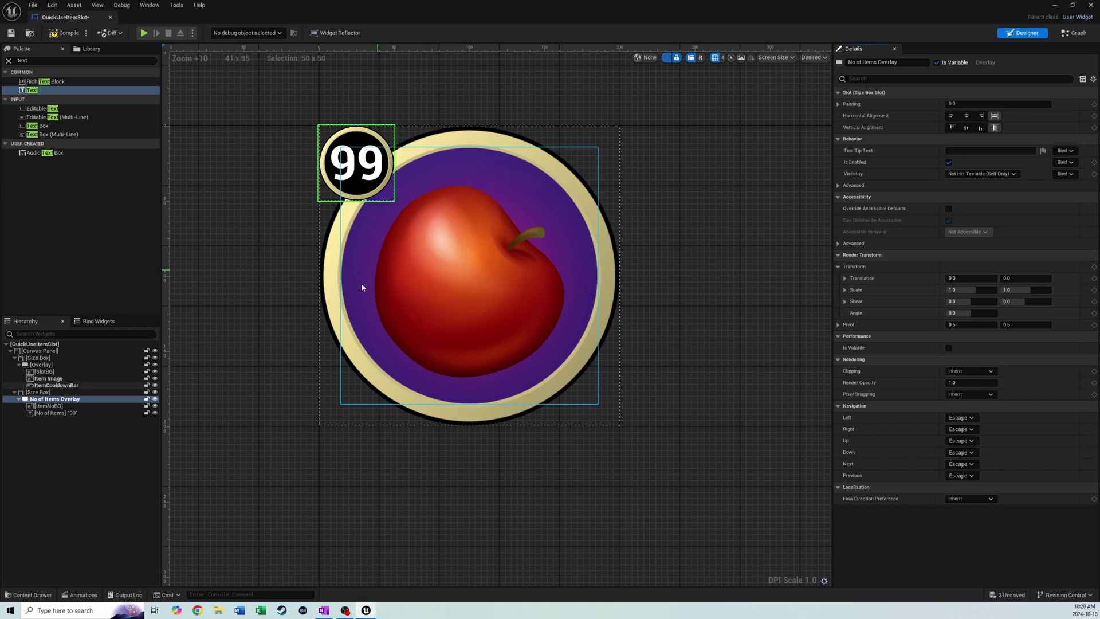
Step: Toggle the 99 badge's visibility off and on to check it in the preview
click(156, 399)
click(155, 399)
click(155, 400)
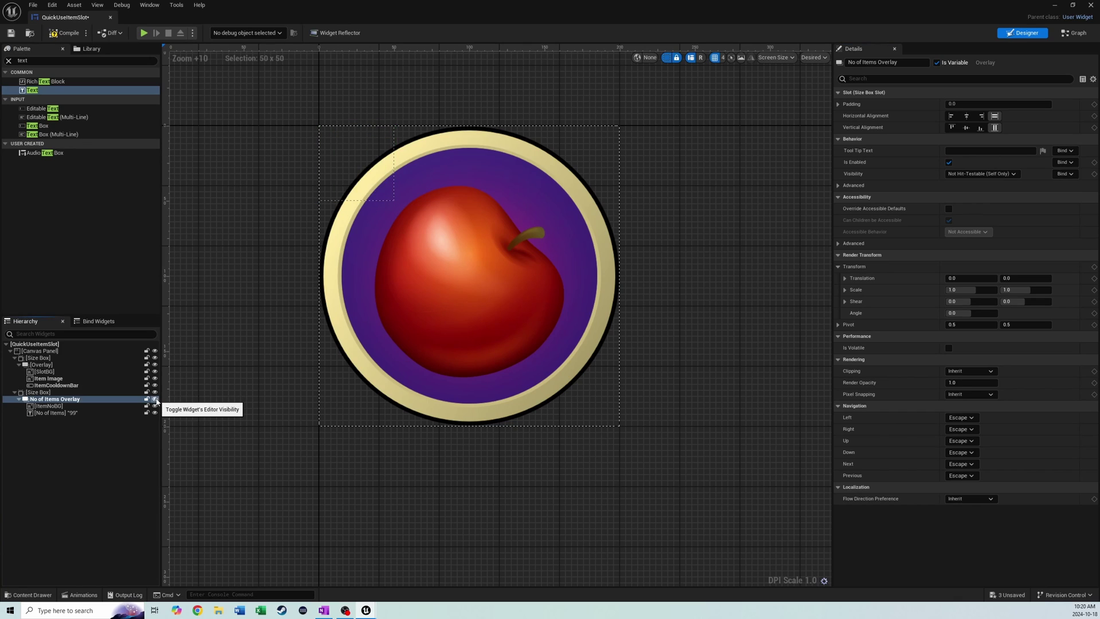
click(155, 400)
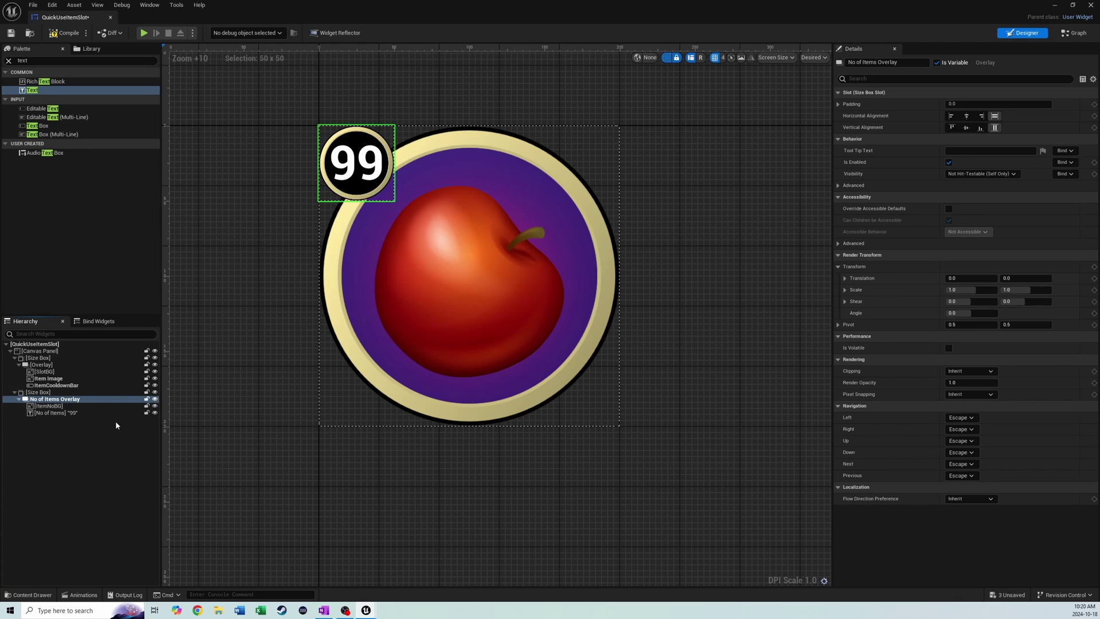
Step: Toggle the 99 text's Is Variable setting, then compile the widget blueprint
click(57, 413)
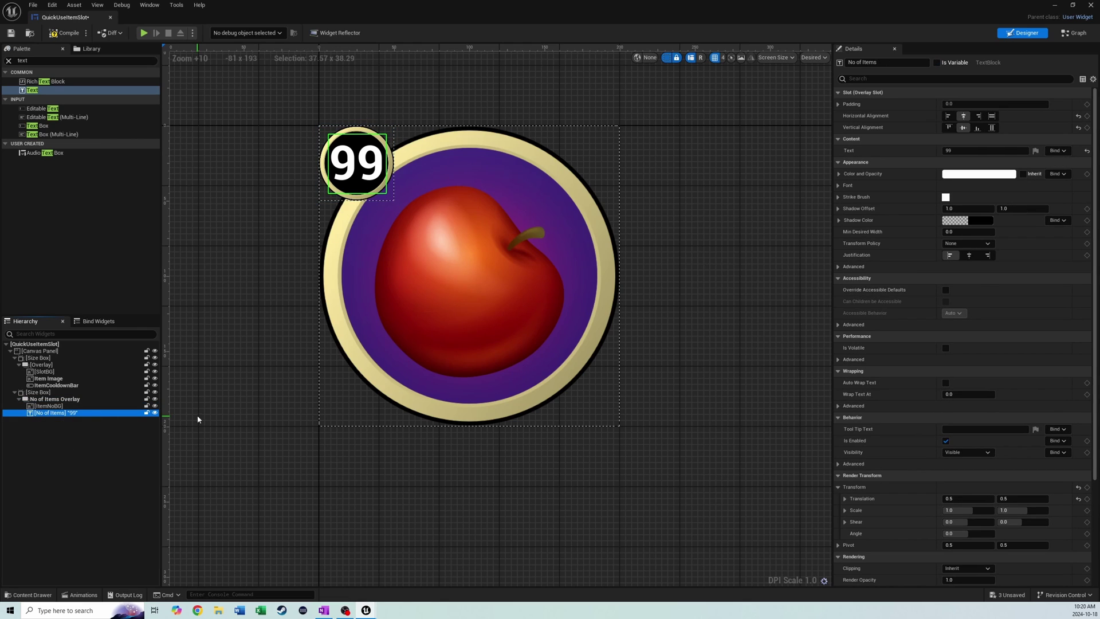
click(937, 63)
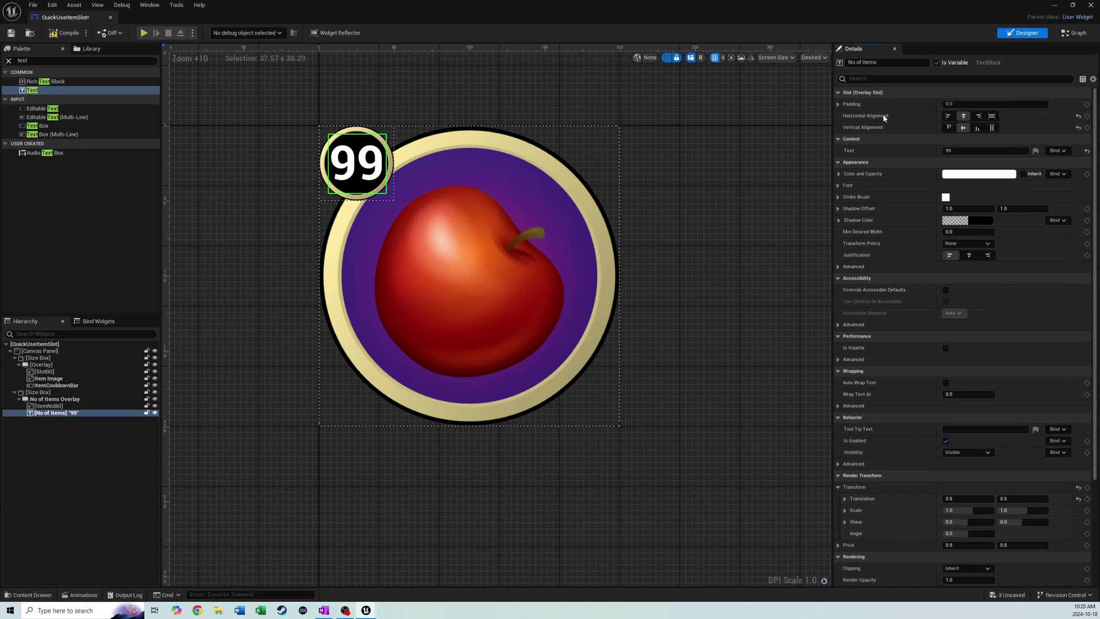
click(74, 518)
click(60, 34)
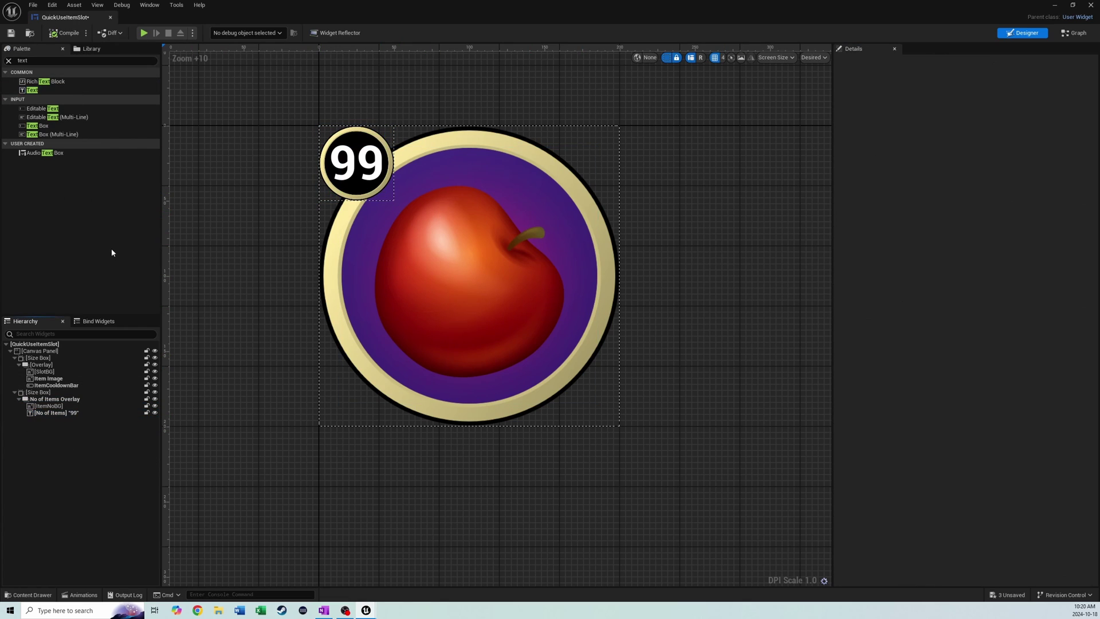